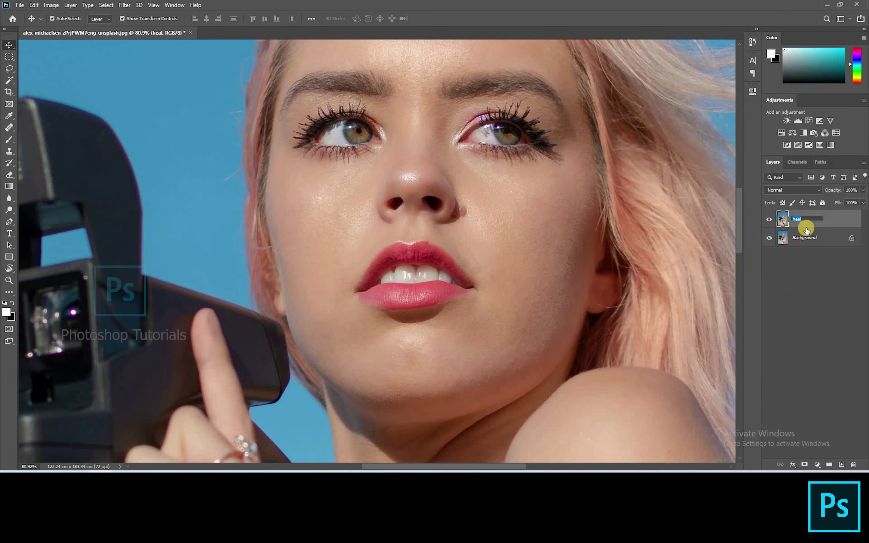
Step: Confirm the layer name "heal" and open that layer in the Camera Raw filter
left_click(797, 229)
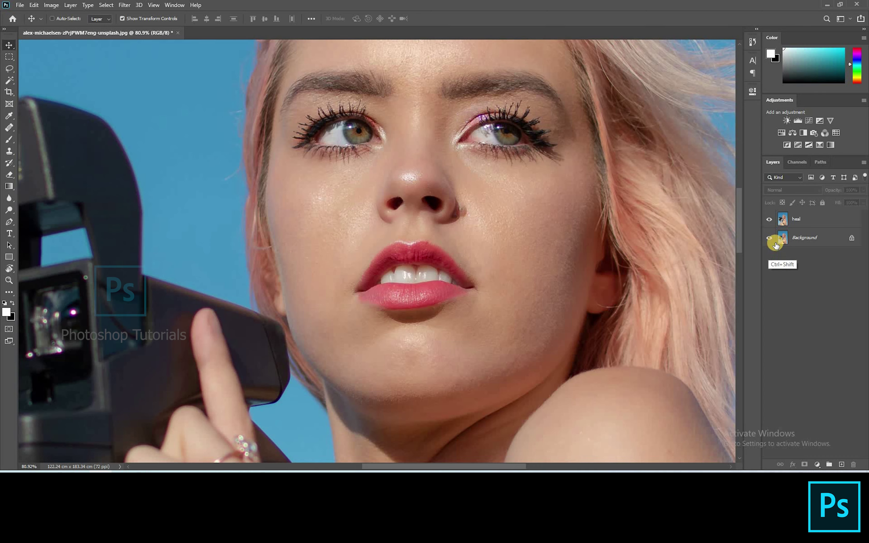
key("ctrl+0")
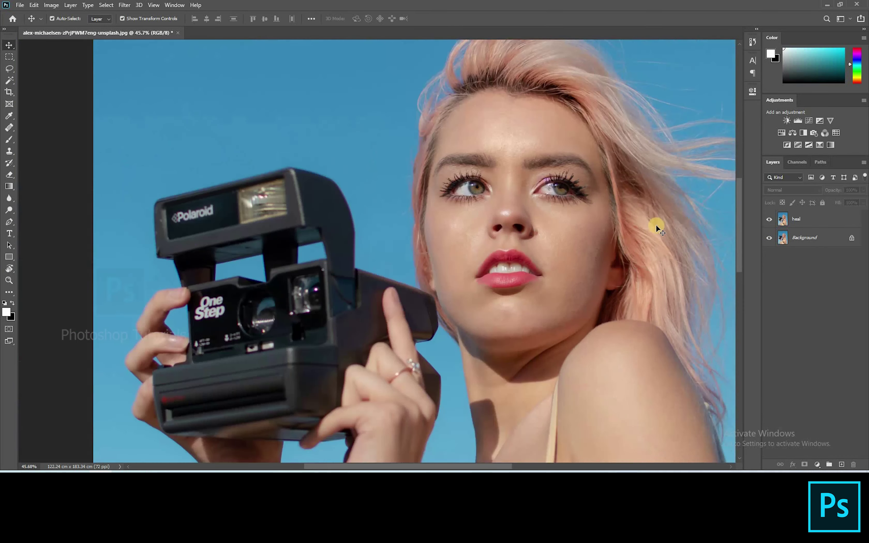
key("alt+period")
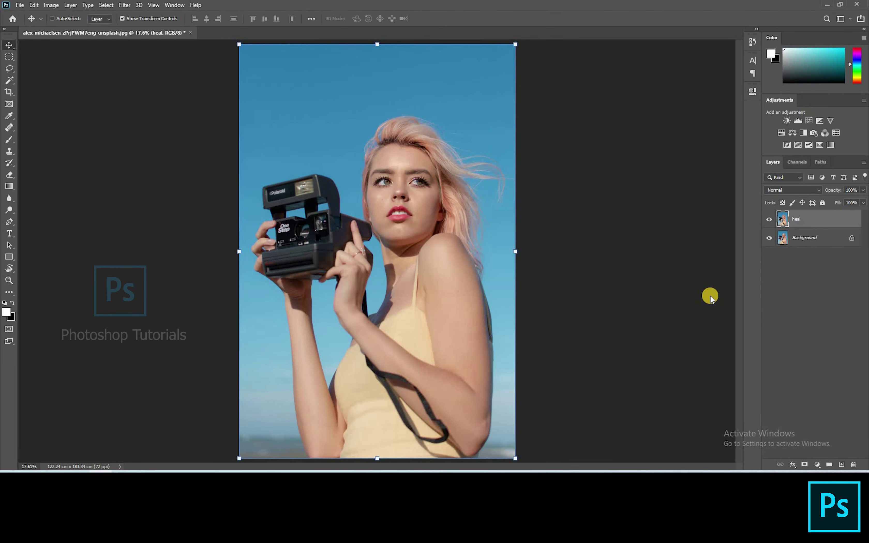
key("ctrl+shift+a")
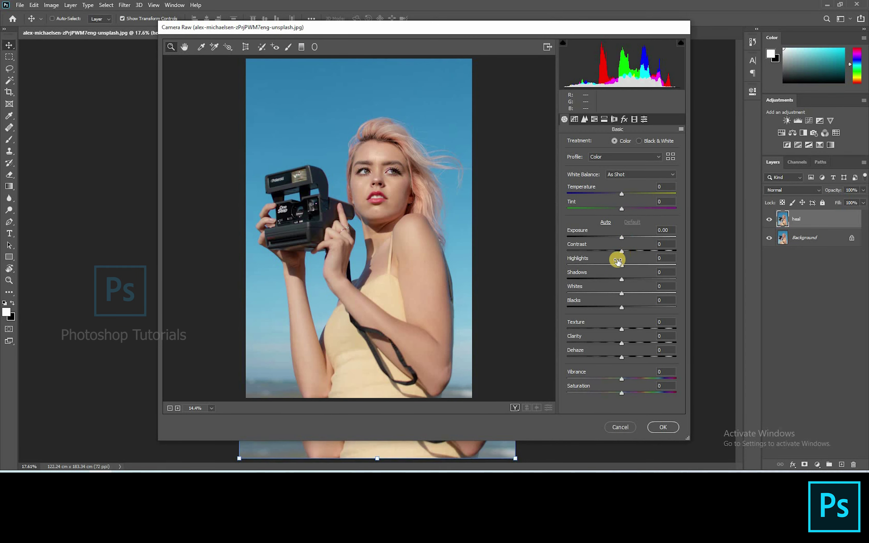
Step: Set the basic tone adjustments to Exposure -0.40, Highlights -22 and Shadows +27
left_click_drag(632, 278, 639, 277)
left_click_drag(621, 238, 616, 239)
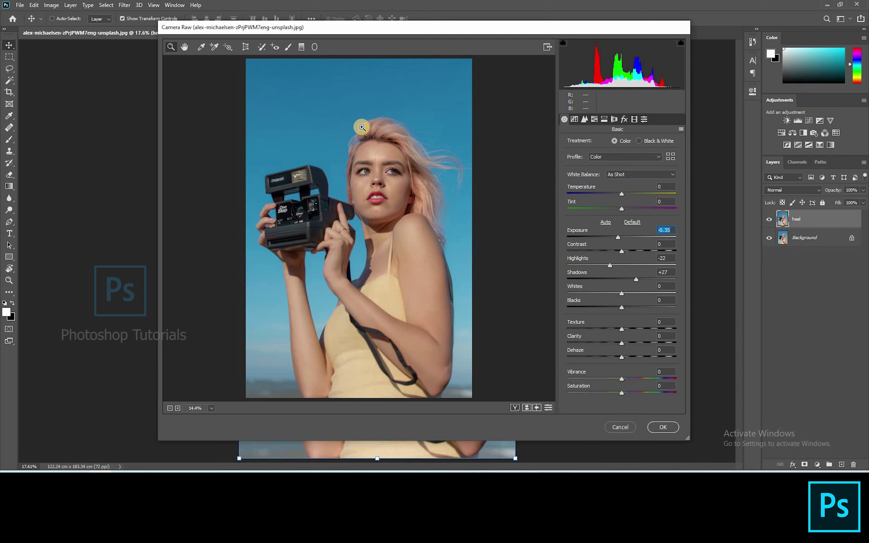
left_click_drag(354, 223, 374, 223)
left_click_drag(395, 180, 380, 301)
left_click_drag(397, 219, 458, 220)
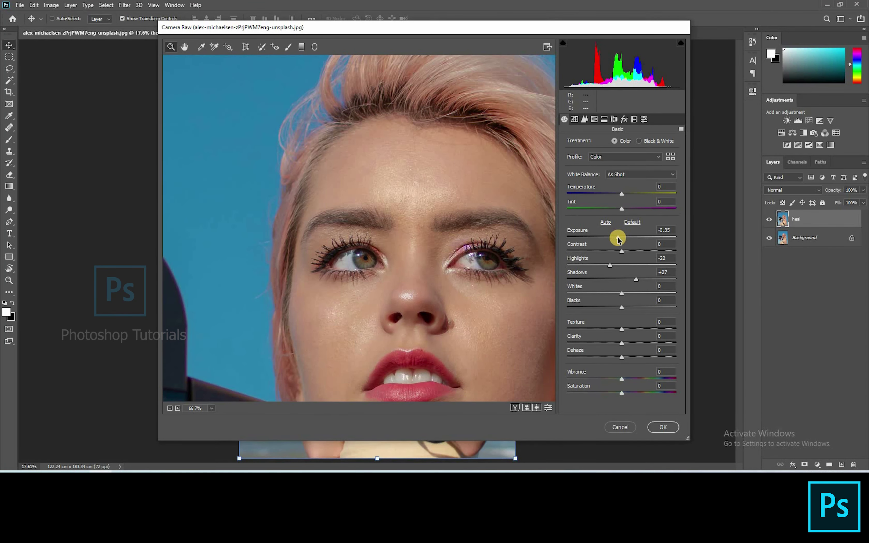
left_click_drag(611, 240, 617, 240)
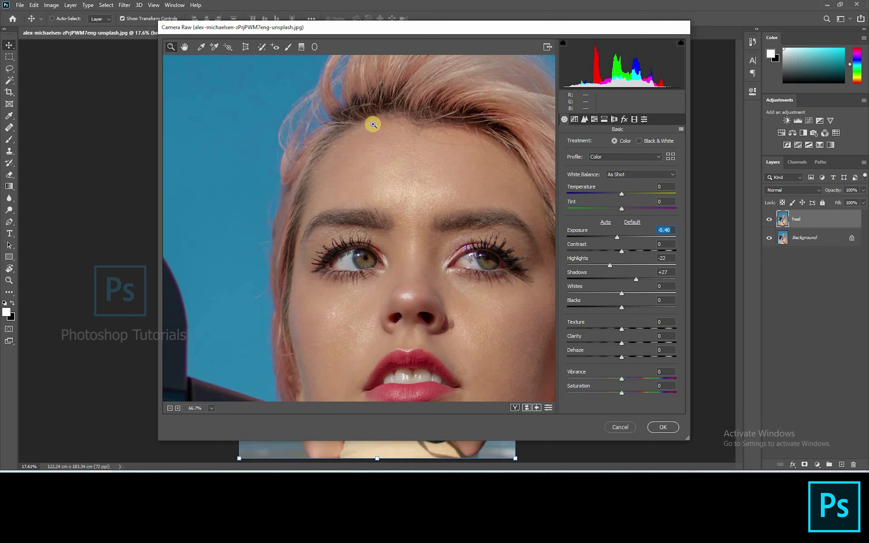
Step: In the HSL adjustments, set the hue of Blues to -35, Aquas to -53 and Greens to +9
left_click_drag(394, 231, 395, 317)
scroll(394, 317, "up", 5)
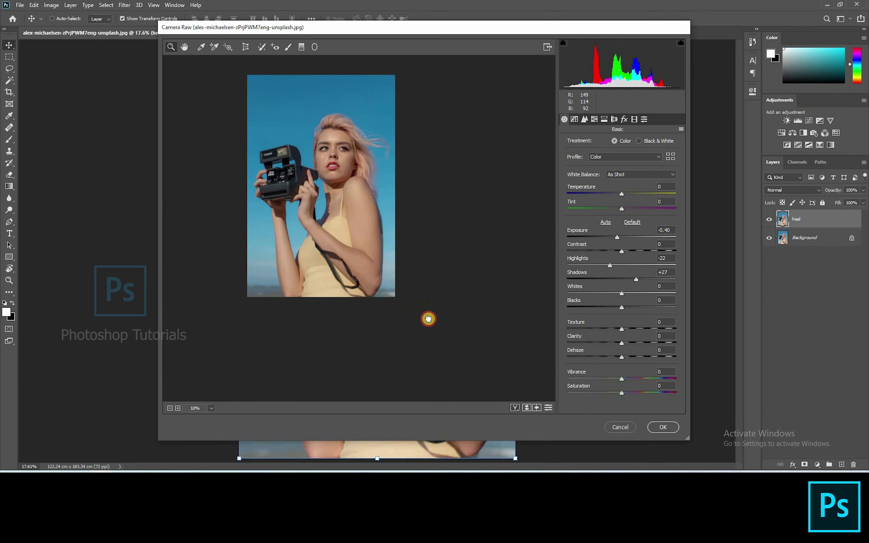
scroll(410, 252, "up", 3)
scroll(478, 278, "down", 2)
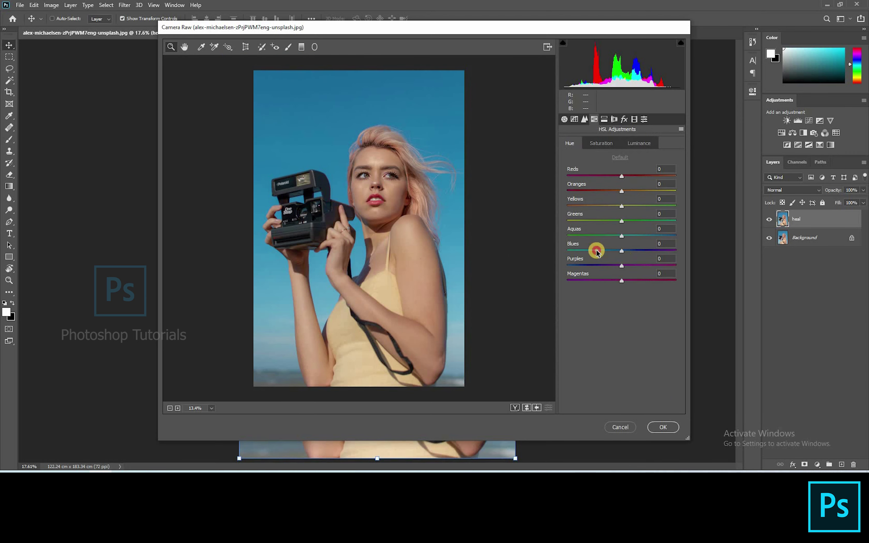
left_click(603, 251)
left_click(602, 236)
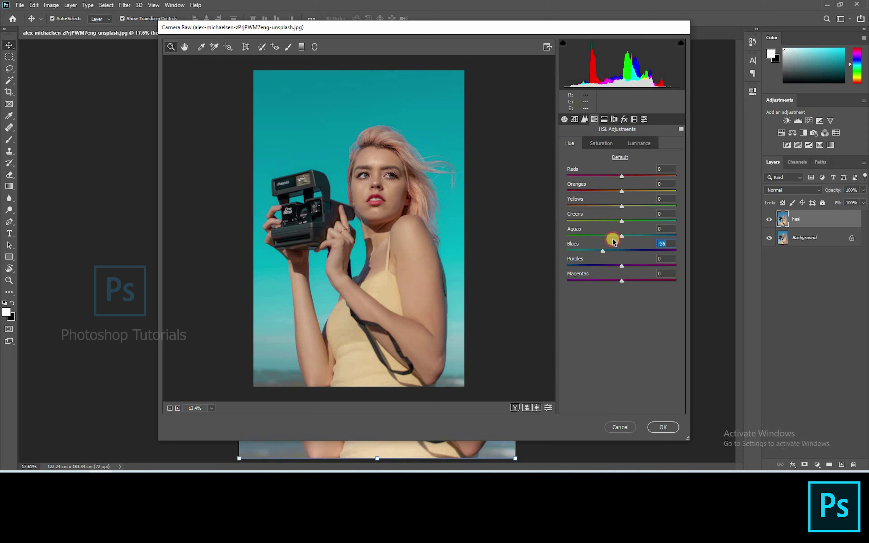
left_click(594, 240)
left_click_drag(624, 222, 596, 222)
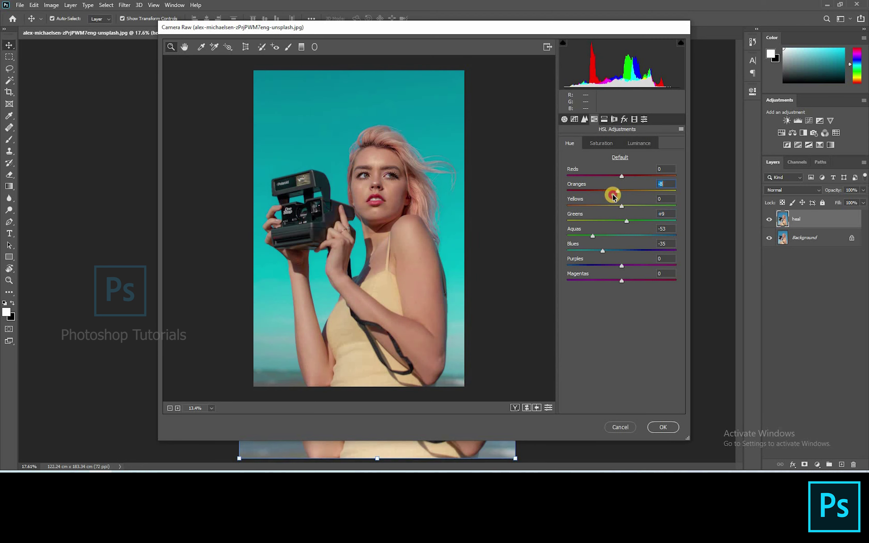
Step: Adjust the remaining hues to Reds -12, Oranges -7 and Yellows +22, keeping Greens at +9
left_click_drag(623, 177, 595, 178)
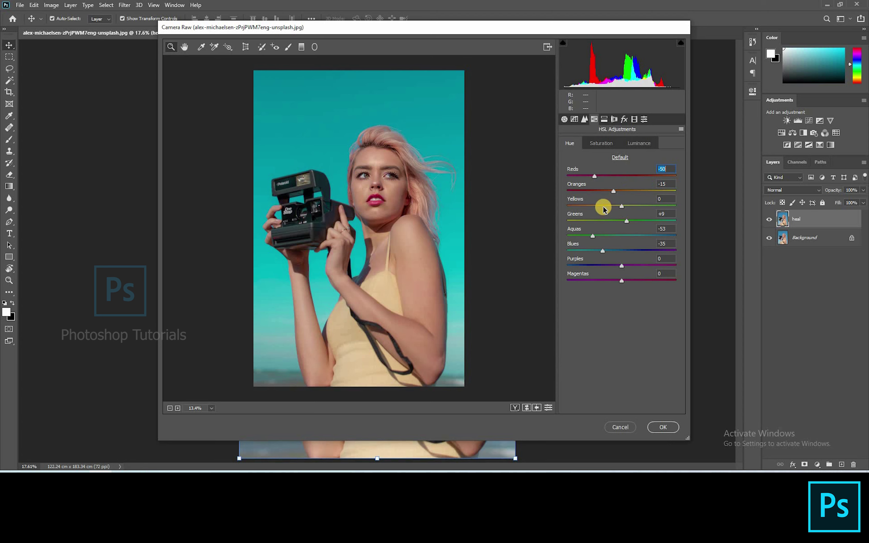
left_click_drag(631, 210, 644, 209)
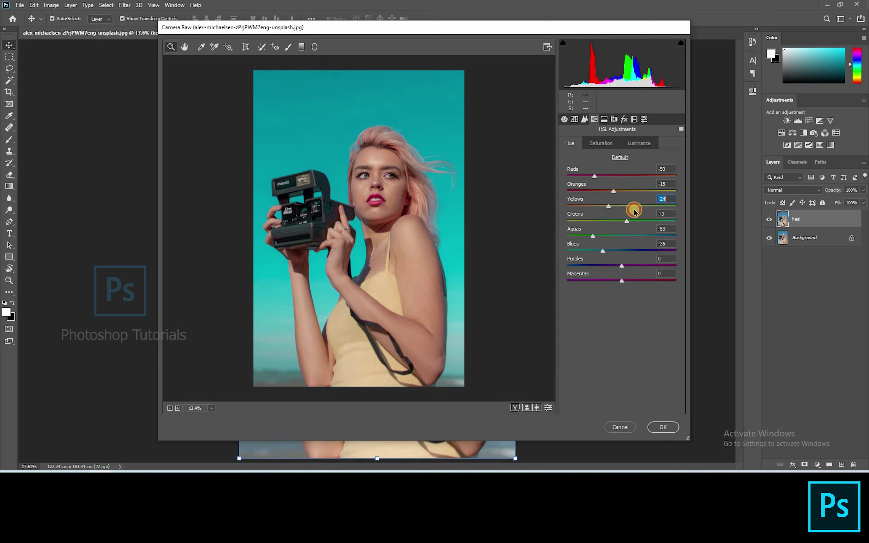
left_click_drag(608, 220, 623, 220)
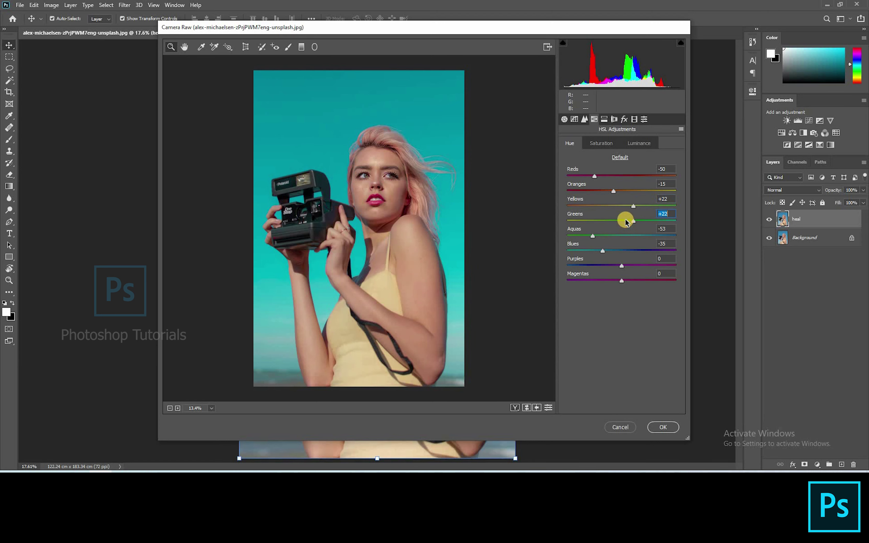
left_click_drag(595, 176, 617, 193)
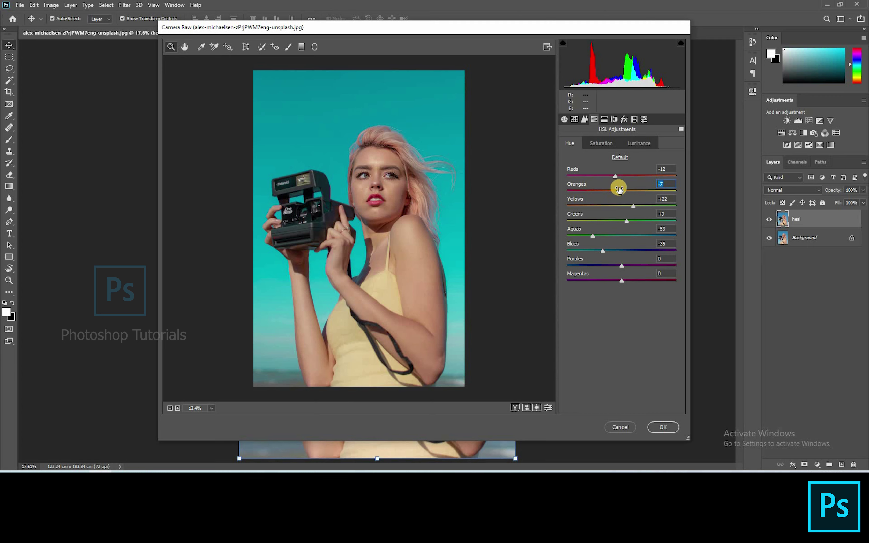
Step: Raise the HSL saturation to Reds +24, Greens +15, Aquas +35 and Blues +48
left_click(601, 143)
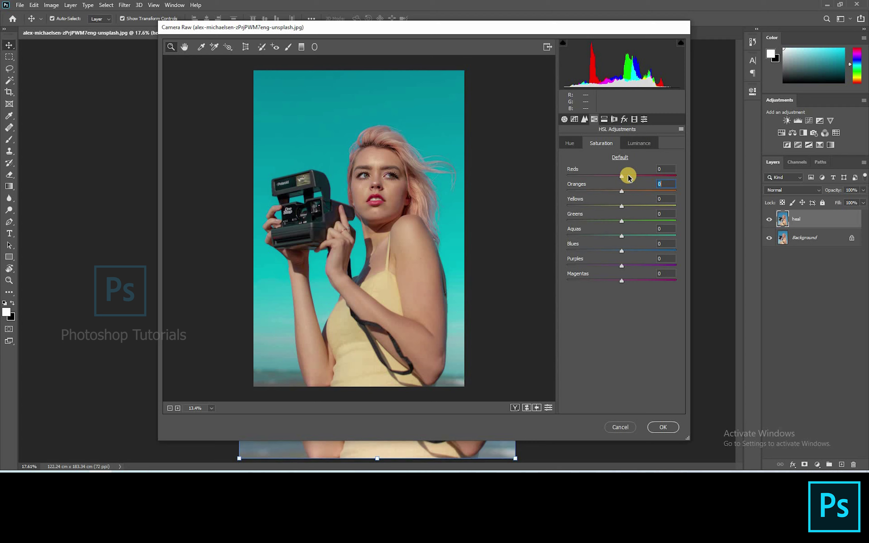
left_click(640, 176)
left_click_drag(639, 177, 634, 177)
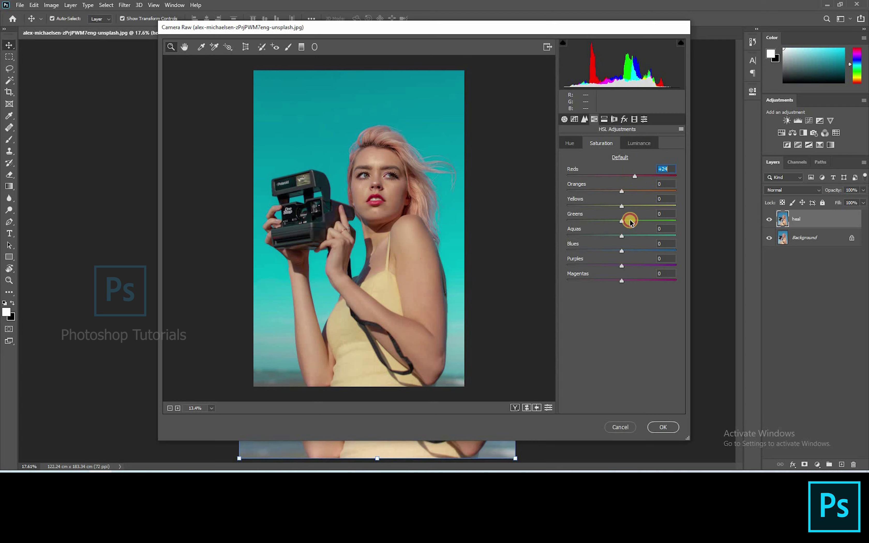
left_click_drag(624, 237, 647, 250)
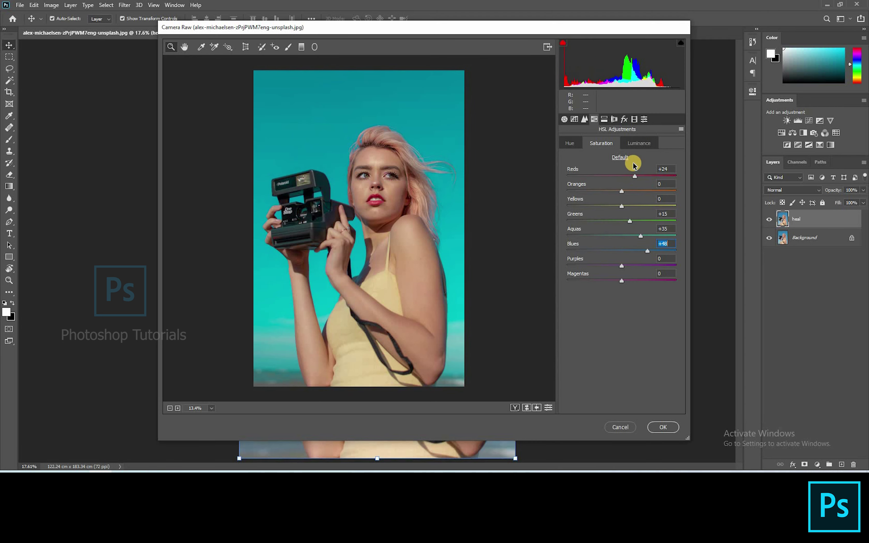
Step: Set the HSL luminance to Oranges -10, Yellows -5, Blues -18, Purples -29 and Magentas -6, and apply the filter
left_click(635, 144)
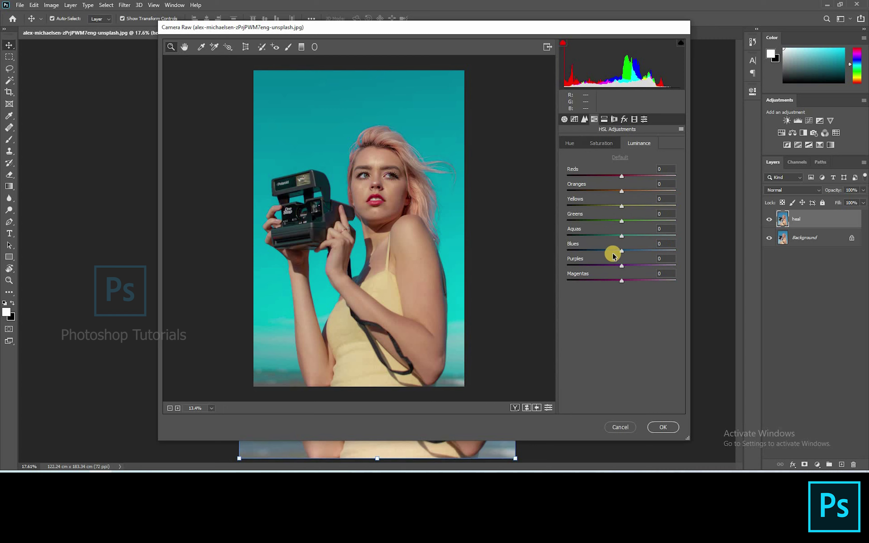
left_click_drag(613, 256, 611, 251)
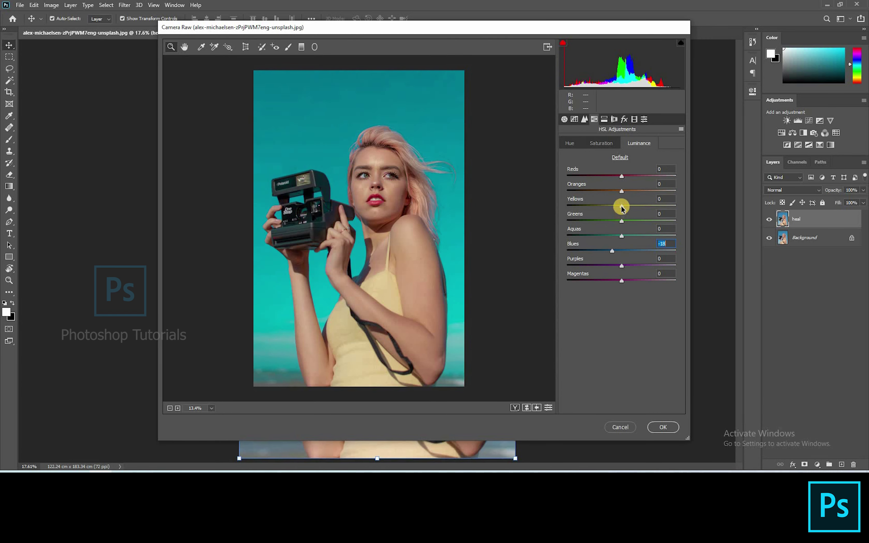
left_click_drag(621, 205, 616, 192)
left_click_drag(621, 266, 613, 286)
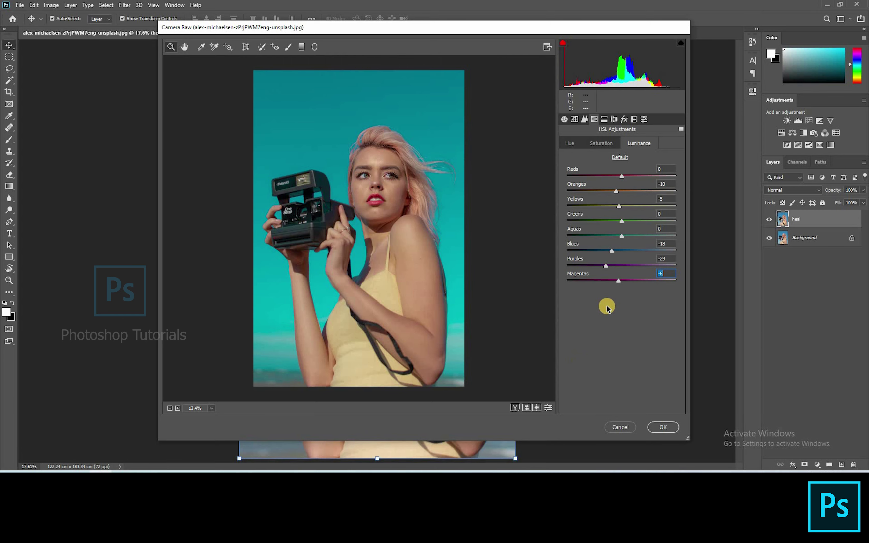
left_click(661, 427)
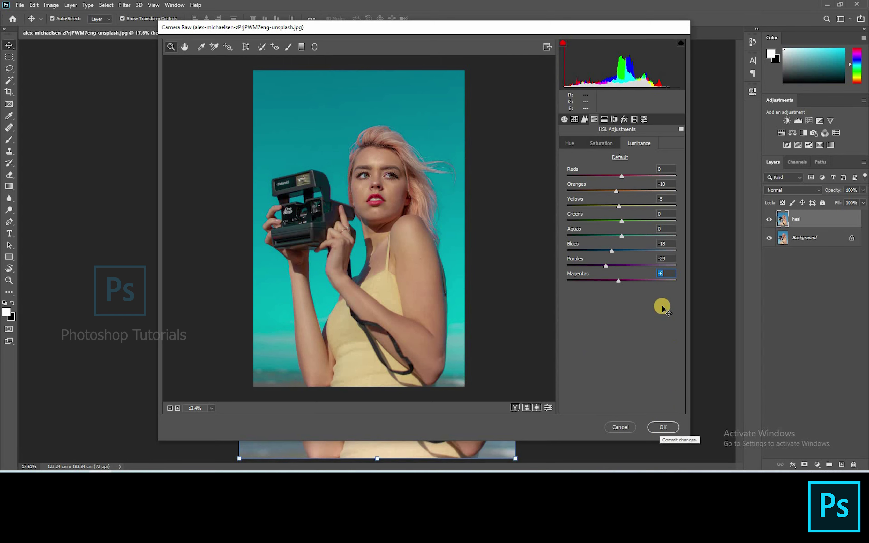
Step: Add a Selective Color adjustment and set its Reds to Cyan -33, Magenta -42, Yellow -38 and Black -2
scroll(458, 137, "down", 8)
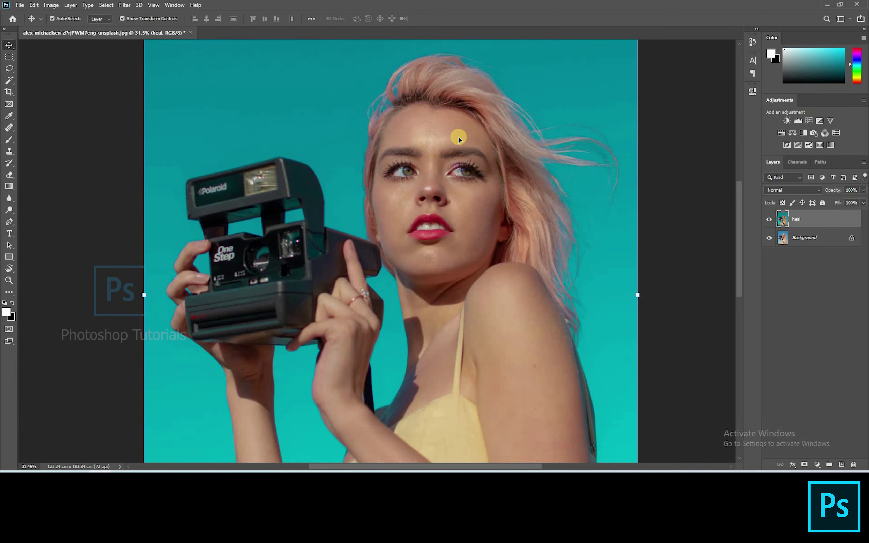
scroll(397, 163, "up", 7)
scroll(395, 164, "up", 2)
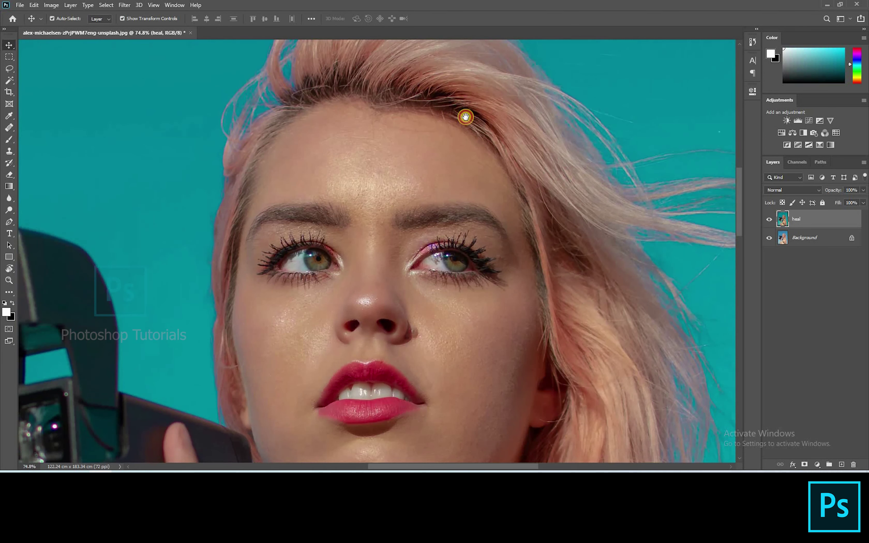
left_click_drag(487, 91, 480, 176)
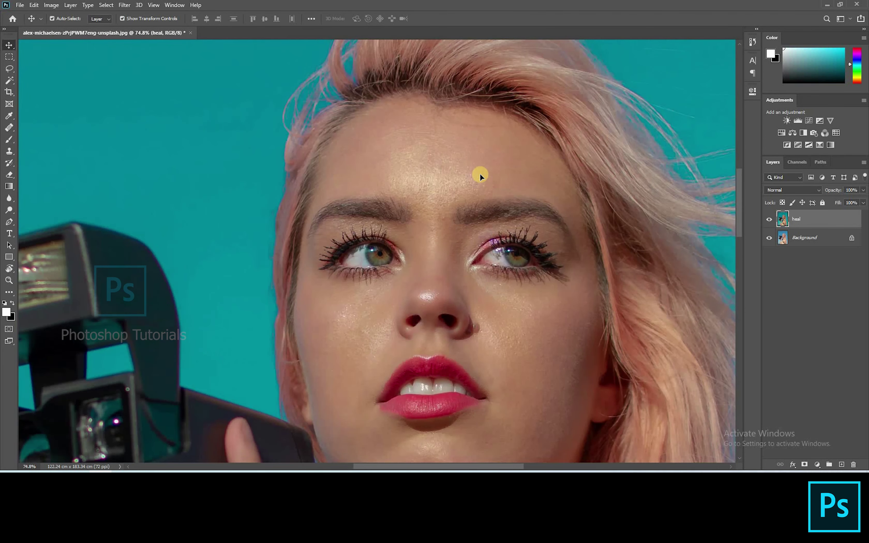
scroll(484, 178, "down", 5)
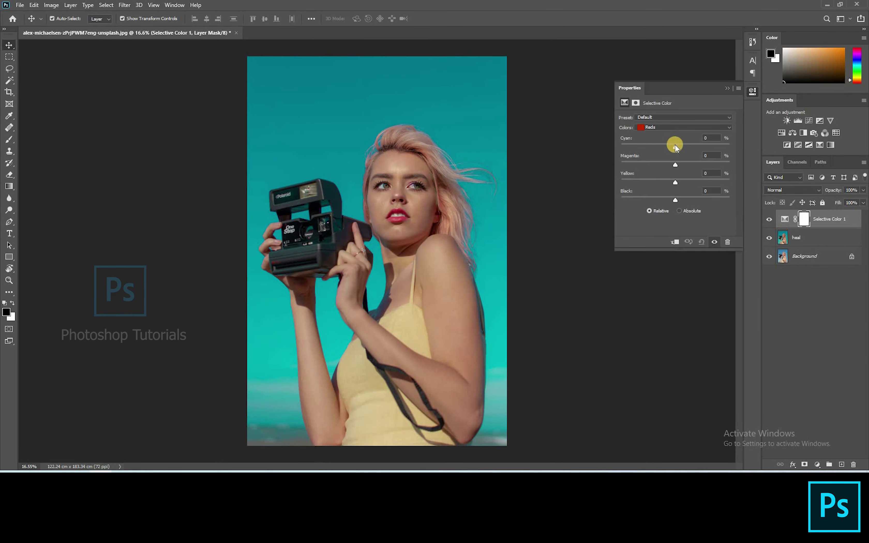
left_click_drag(674, 146, 675, 200)
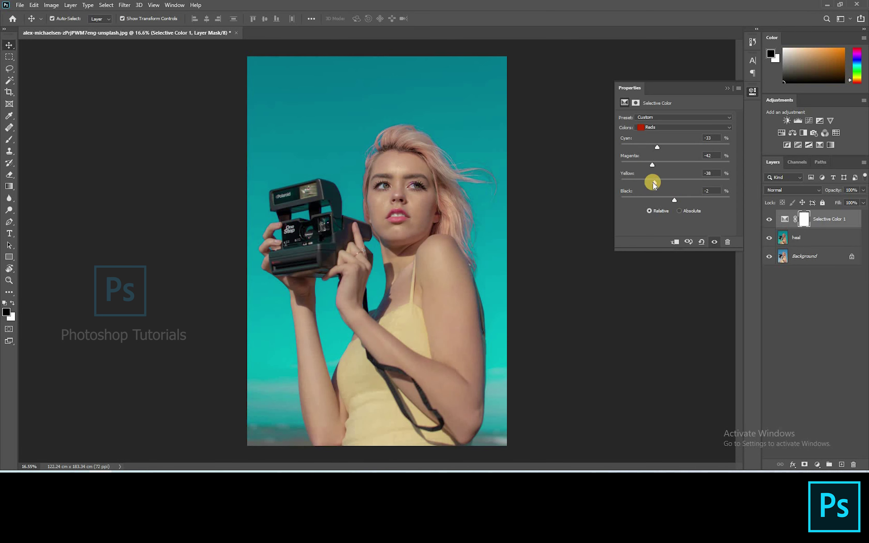
Step: Set the Selective Color Yellows to Cyan -32, Magenta +28, Yellow -27 and Black +26
left_click(669, 128)
left_click(652, 136)
left_click_drag(652, 165, 690, 165)
left_click_drag(675, 182, 699, 196)
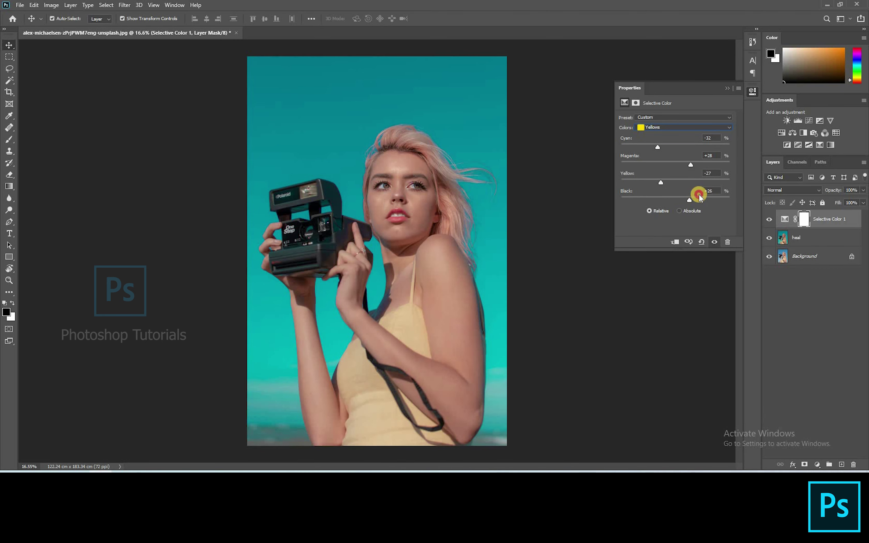
Step: Rename the Selective Color layer to "Skin tone" and invert its mask to black
left_click(726, 89)
double_click(826, 220)
type("Skin tone")
key("Return")
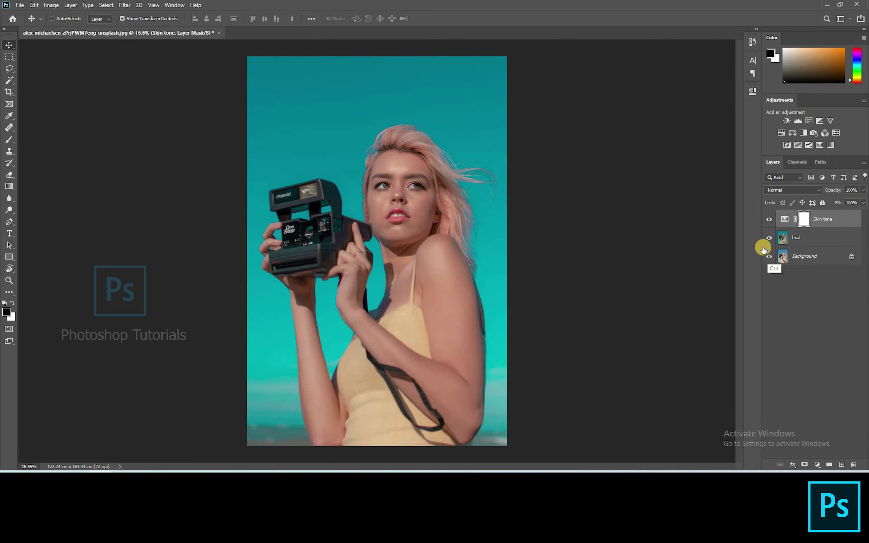
key("ctrl+i")
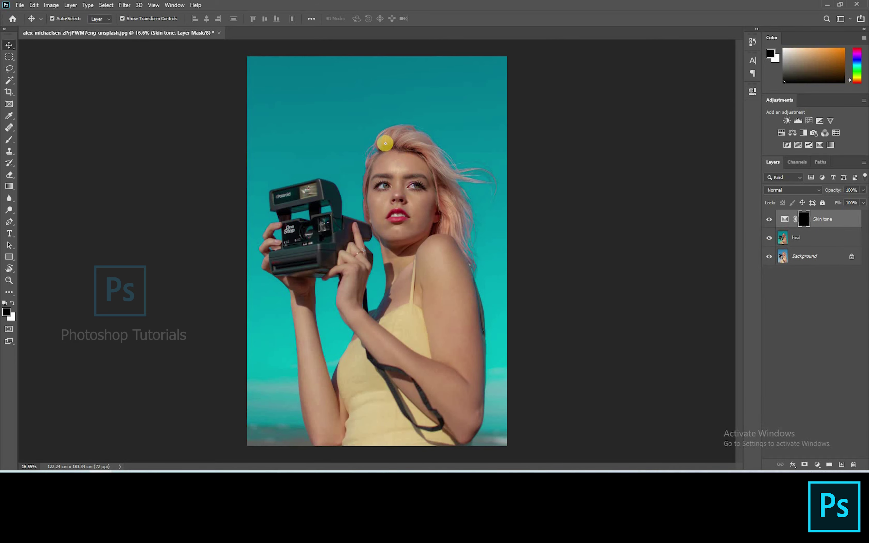
Step: Paint the forehead white on the Skin tone mask with a size 175 brush at 100% flow
key("b")
scroll(364, 118, "up", 8)
left_click(263, 18)
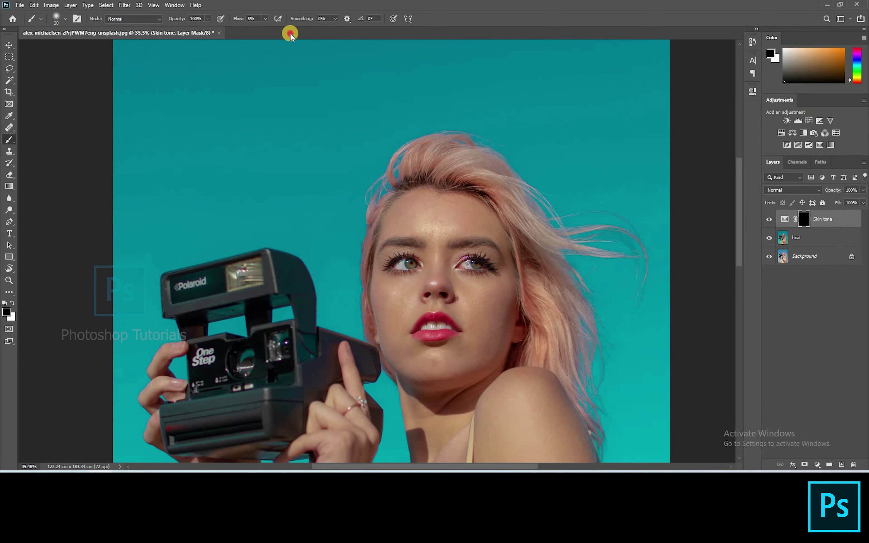
left_click(265, 19)
scroll(428, 213, "up", 2)
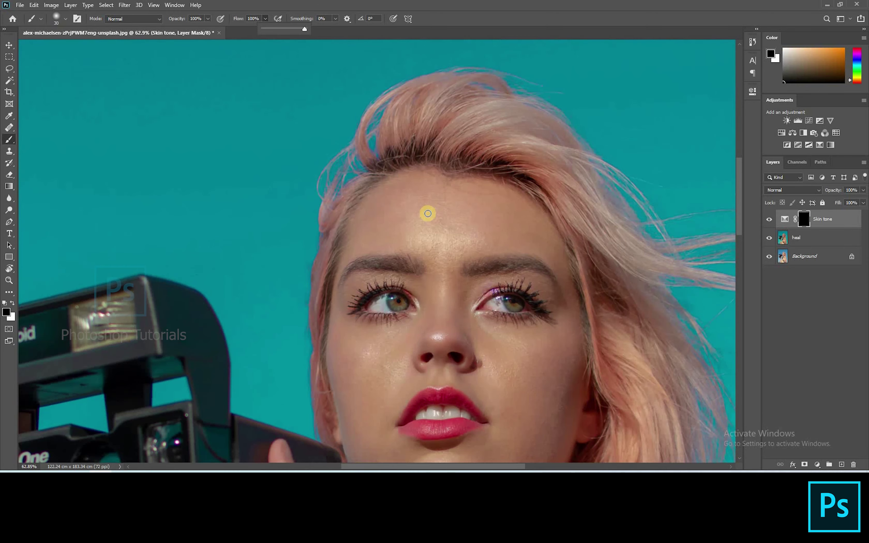
key("bracketright")
key("x")
key("bracketright")
key("bracketright")
key("bracketright")
key("bracketright")
key("bracketright")
key("bracketright")
key("bracketright")
key("bracketright")
key("bracketright")
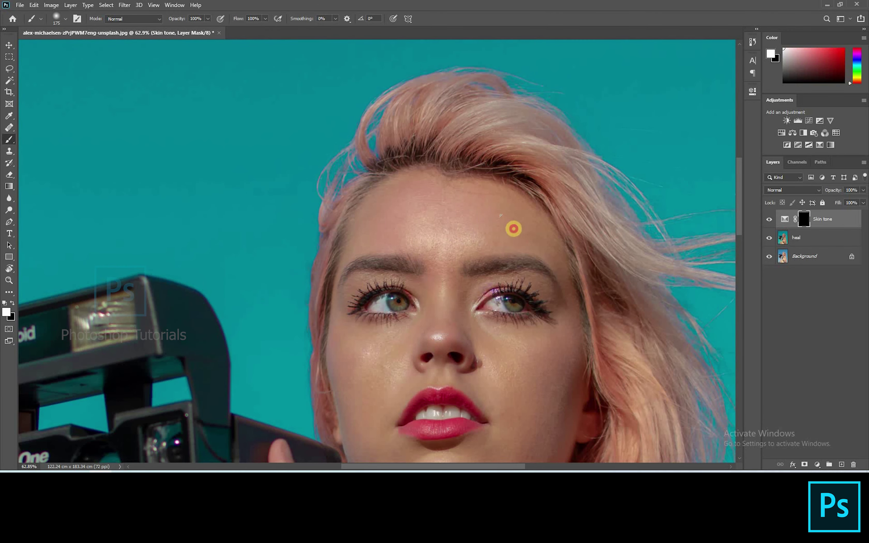
Step: Show the mask as a red overlay and paint white around the eye edges with a smaller brush
key("backslash")
left_click_drag(359, 323, 339, 147)
key("x")
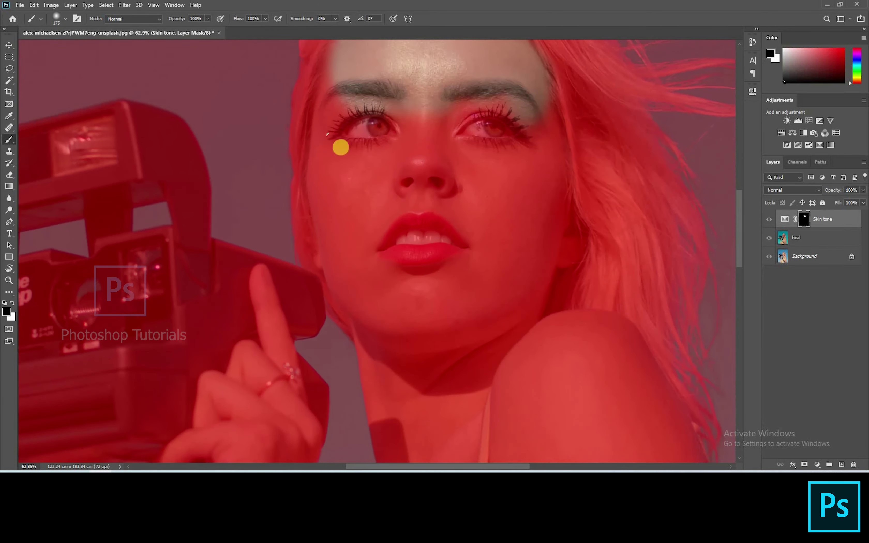
key("bracketleft")
key("bracketleft")
key("bracketleft")
key("bracketleft")
key("bracketleft")
key("bracketleft")
key("bracketleft")
key("bracketleft")
key("bracketleft")
key("x")
mouse_move(343, 112)
left_mouse_down()
mouse_move(330, 99)
mouse_move(326, 130)
left_mouse_up()
Step: Paint the cheeks, nose, chin and jaw white on the Skin tone mask, leaving the eyes and lips masked
key("bracketright")
key("bracketright")
key("bracketright")
mouse_move(322, 202)
left_mouse_down()
mouse_move(328, 175)
mouse_move(518, 106)
mouse_move(537, 134)
mouse_move(539, 103)
mouse_move(529, 263)
mouse_move(508, 165)
mouse_move(536, 165)
mouse_move(422, 157)
mouse_move(401, 197)
mouse_move(476, 234)
mouse_move(447, 270)
mouse_move(364, 248)
mouse_move(374, 367)
mouse_move(360, 336)
mouse_move(354, 375)
left_mouse_up()
key("bracketright")
key("bracketright")
key("bracketright")
key("bracketright")
key("bracketleft")
key("bracketleft")
key("bracketleft")
key("x")
key("x")
left_click_drag(421, 315, 481, 299)
left_click_drag(375, 265, 343, 154)
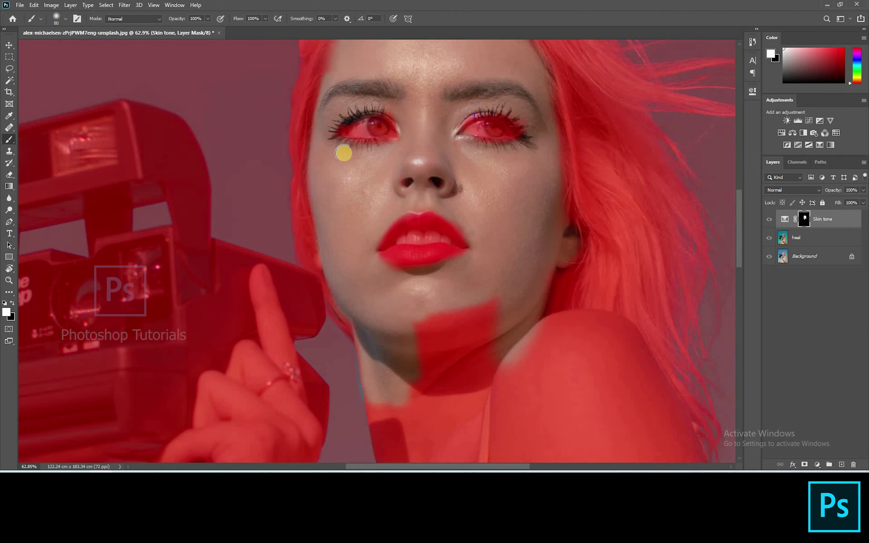
Step: Paint the neck and chest above the dress neckline white on the Skin tone mask with a smaller brush
mouse_move(411, 207)
left_mouse_down()
mouse_move(450, 196)
mouse_move(428, 361)
left_mouse_up()
mouse_move(383, 308)
left_mouse_down()
mouse_move(400, 155)
mouse_move(369, 181)
mouse_move(415, 248)
mouse_move(376, 267)
mouse_move(392, 321)
mouse_move(448, 226)
mouse_move(320, 350)
mouse_move(330, 363)
left_mouse_up()
key("bracketleft")
key("bracketleft")
key("bracketleft")
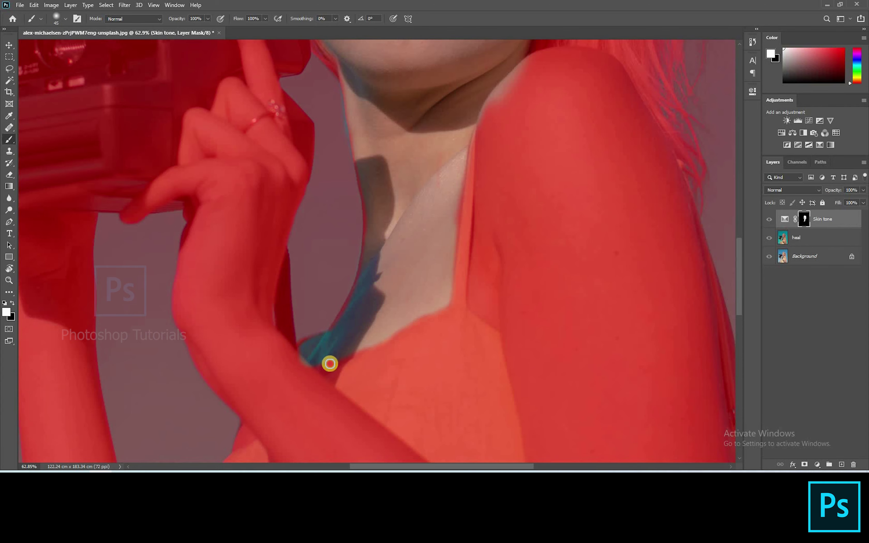
left_click_drag(343, 291, 177, 408)
Step: Paint the skin beside the dress strap and along the shoulder's outline white, enlarging the brush to size 100
key("bracketright")
mouse_move(319, 226)
left_mouse_down()
mouse_move(316, 428)
mouse_move(316, 382)
mouse_move(355, 206)
mouse_move(422, 176)
mouse_move(441, 180)
left_mouse_up()
key("bracketright")
key("bracketright")
key("bracketright")
key("bracketright")
key("bracketright")
scroll(378, 230, "right", 3)
scroll(379, 230, "down", 15)
scroll(374, 201, "right", 3)
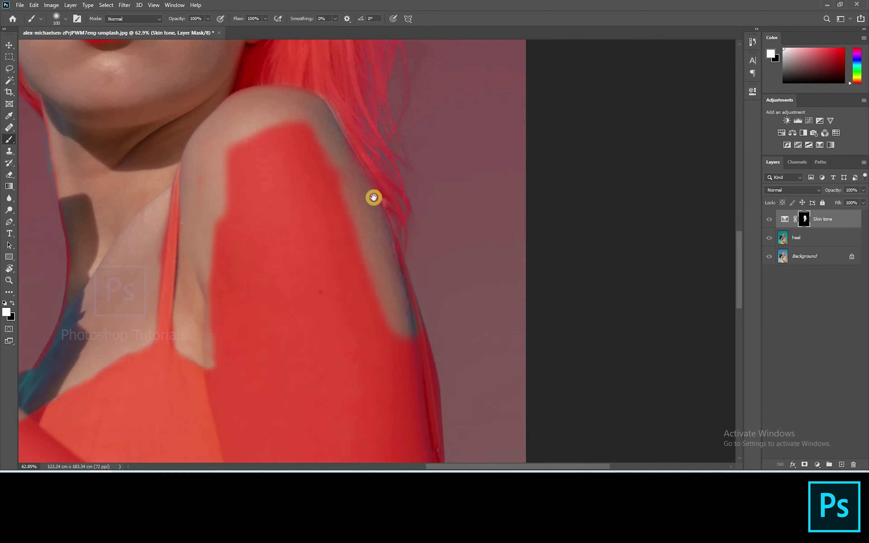
Step: Fill the rest of the shoulder, the upper arm, the elbow and the hand near the face with white on the mask
mouse_move(381, 370)
left_mouse_down()
mouse_move(300, 372)
mouse_move(355, 382)
mouse_move(310, 298)
mouse_move(381, 249)
mouse_move(340, 353)
left_mouse_up()
scroll(341, 354, "down", 8)
key("bracketright")
mouse_move(289, 156)
left_mouse_down()
mouse_move(298, 229)
mouse_move(282, 102)
mouse_move(320, 86)
mouse_move(355, 273)
mouse_move(326, 207)
mouse_move(302, 101)
mouse_move(334, 127)
left_mouse_up()
key("bracketright")
key("bracketright")
scroll(333, 128, "left", 3)
key("bracketleft")
key("bracketleft")
key("bracketleft")
key("bracketleft")
mouse_move(309, 91)
left_mouse_down()
mouse_move(313, 127)
mouse_move(324, 82)
mouse_move(325, 104)
mouse_move(301, 171)
mouse_move(291, 136)
mouse_move(278, 143)
mouse_move(273, 117)
mouse_move(292, 115)
mouse_move(285, 94)
left_mouse_up()
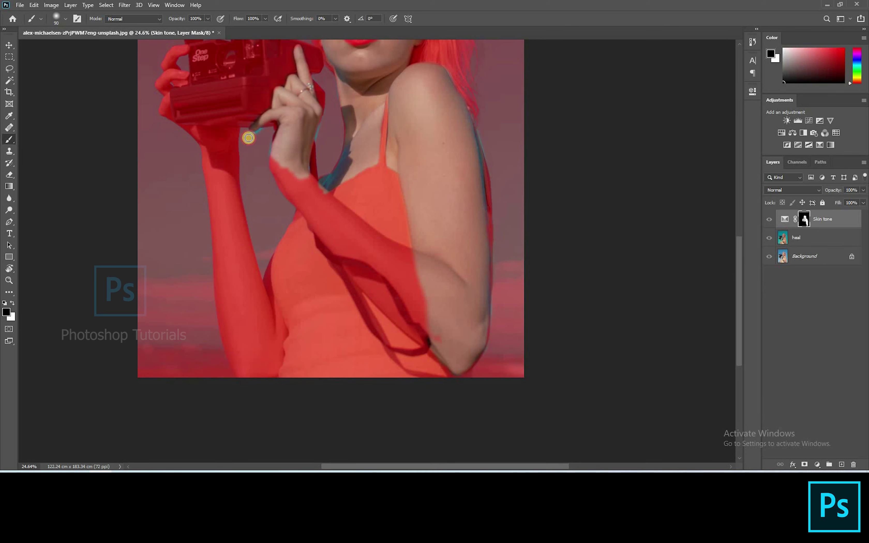
Step: Paint the forearm crossing the dress white with a size 90 brush and clean up its edges in black
mouse_move(276, 163)
left_mouse_down()
mouse_move(338, 250)
mouse_move(362, 247)
mouse_move(413, 308)
left_mouse_up()
key("x")
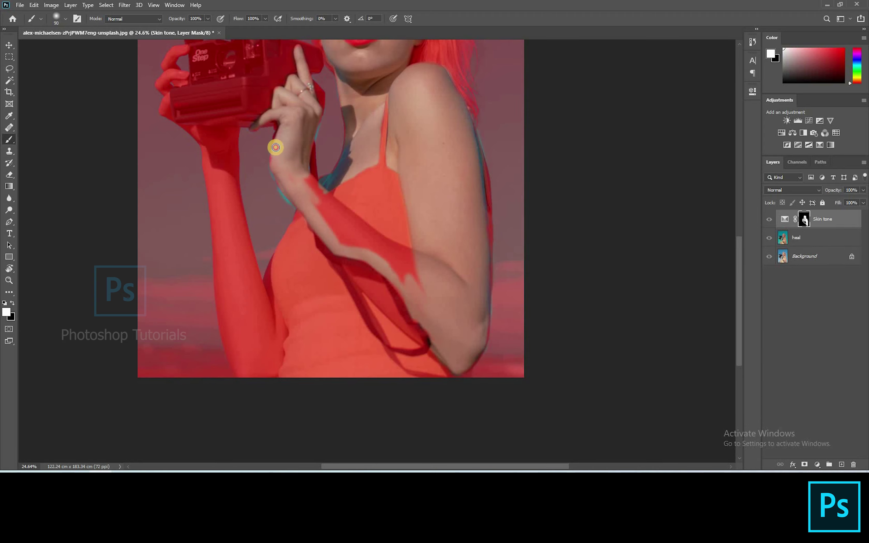
mouse_move(277, 145)
left_mouse_down()
mouse_move(264, 163)
mouse_move(271, 188)
mouse_move(311, 218)
left_mouse_up()
scroll(308, 213, "up", 8)
key("x")
mouse_move(296, 163)
left_mouse_down()
mouse_move(309, 144)
mouse_move(407, 260)
mouse_move(454, 289)
mouse_move(489, 335)
mouse_move(529, 301)
mouse_move(491, 280)
left_mouse_up()
left_click_drag(512, 371, 467, 222)
mouse_move(460, 280)
left_mouse_down()
mouse_move(406, 254)
mouse_move(395, 267)
left_mouse_up()
left_click(481, 324)
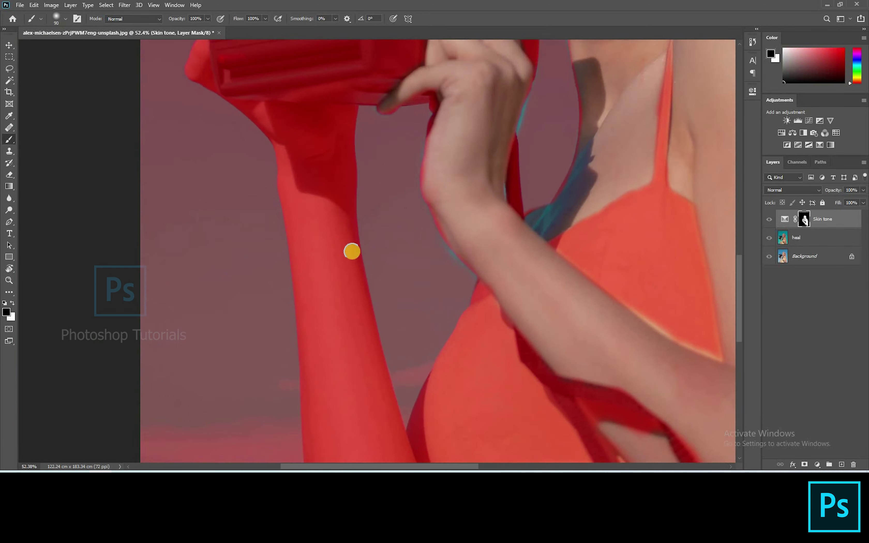
Step: Paint the wrist and forearm of the other arm, below the camera, white on the Skin tone mask
left_click_drag(351, 250, 358, 292)
left_click_drag(308, 271, 350, 309)
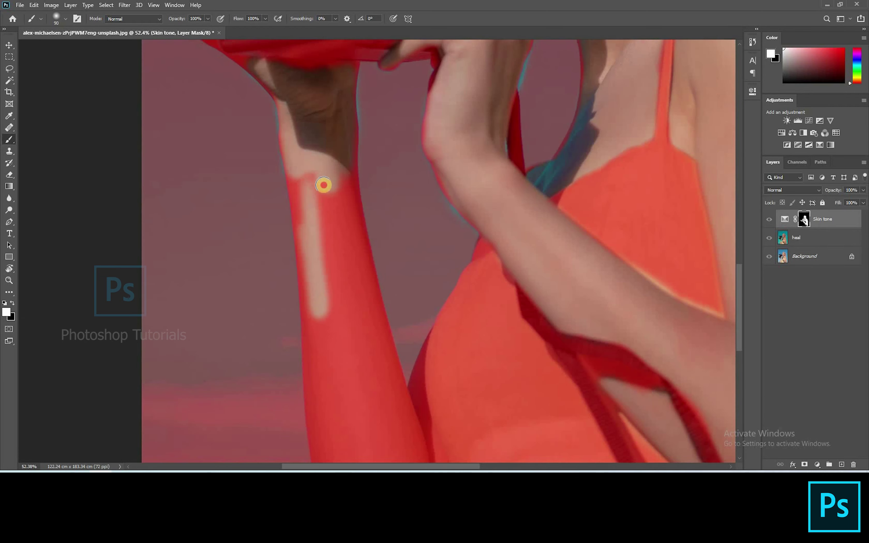
mouse_move(324, 185)
left_mouse_down()
mouse_move(345, 173)
mouse_move(367, 343)
left_mouse_up()
left_click_drag(366, 343, 347, 183)
mouse_move(304, 288)
left_mouse_down()
mouse_move(347, 233)
mouse_move(372, 340)
mouse_move(404, 326)
mouse_move(406, 293)
left_mouse_up()
left_click_drag(405, 237, 401, 115)
mouse_move(407, 158)
left_mouse_down()
mouse_move(404, 313)
mouse_move(422, 302)
left_mouse_up()
mouse_move(302, 191)
left_mouse_down()
mouse_move(382, 295)
mouse_move(370, 241)
left_mouse_up()
Step: Hide the red mask overlay and compare the portrait with the Skin tone layer off and on, checking the face up close
key("ctrl+0")
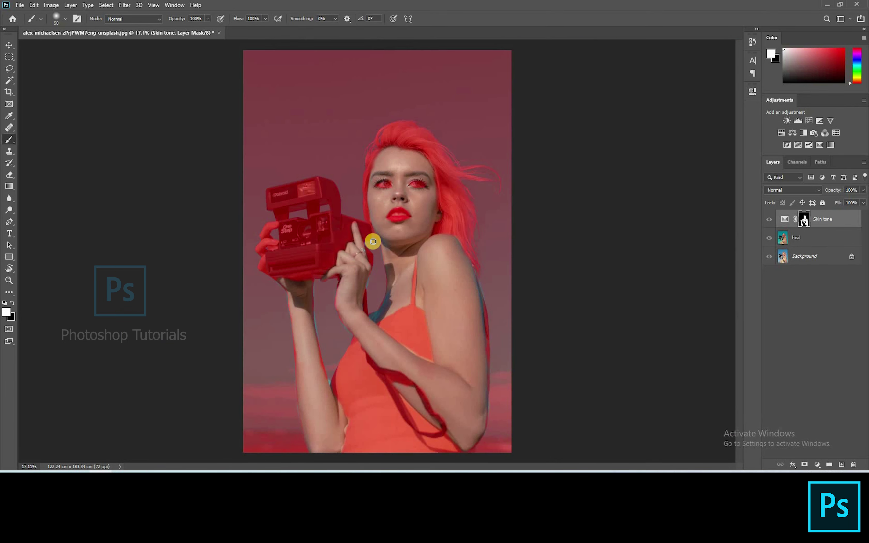
key("backslash")
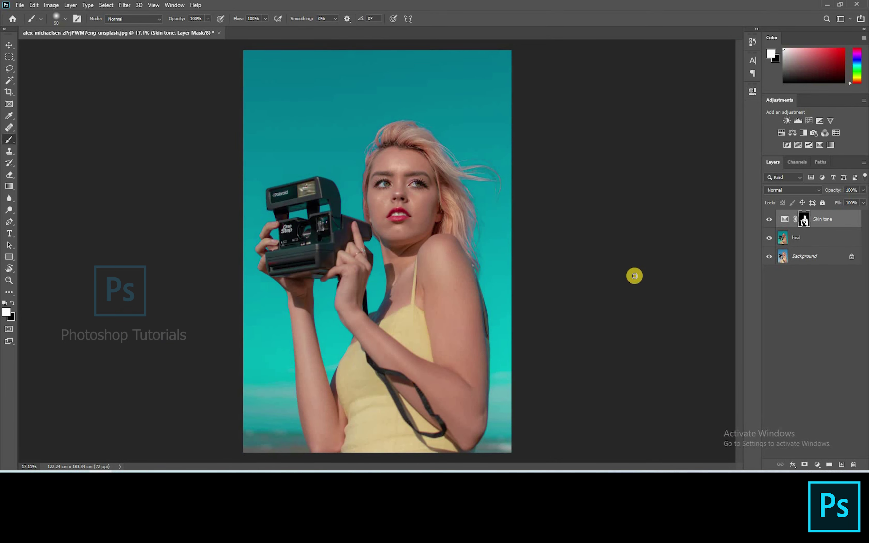
left_click(769, 223)
left_click(769, 223)
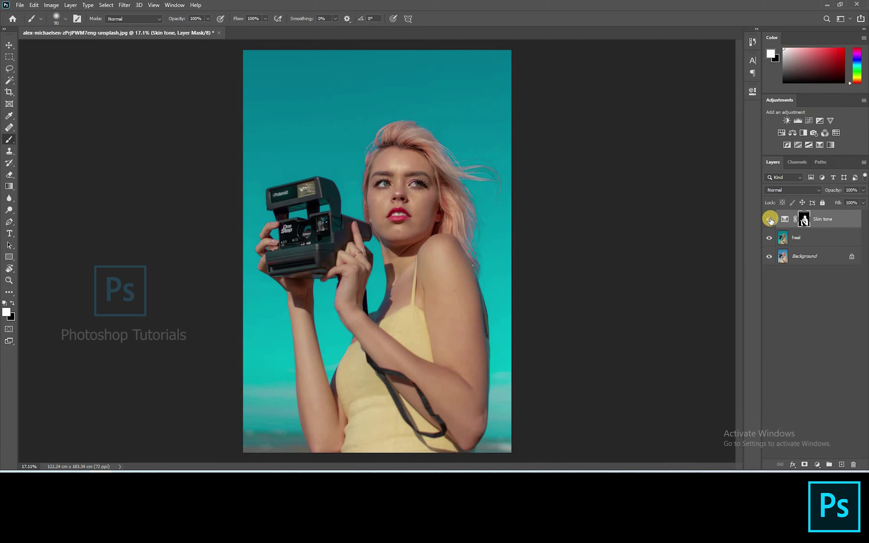
left_click(770, 223)
left_click(769, 222)
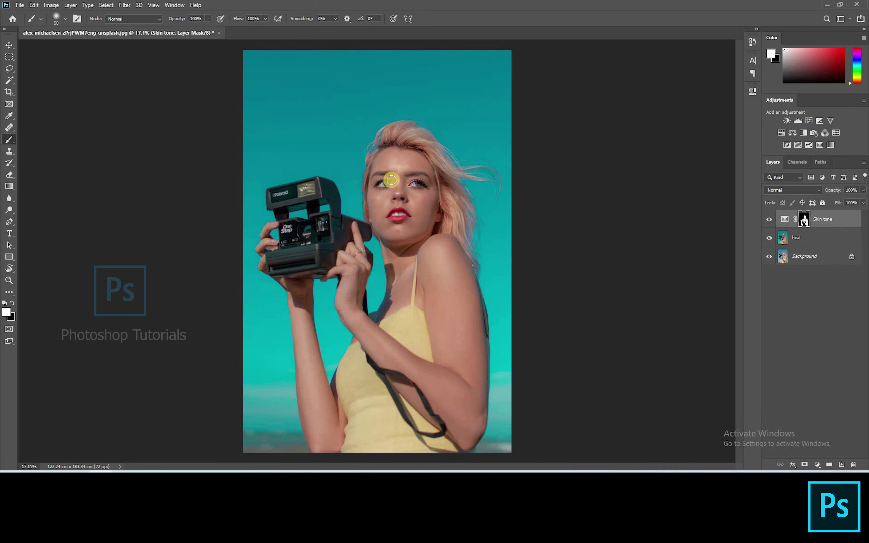
scroll(398, 172, "up", 10)
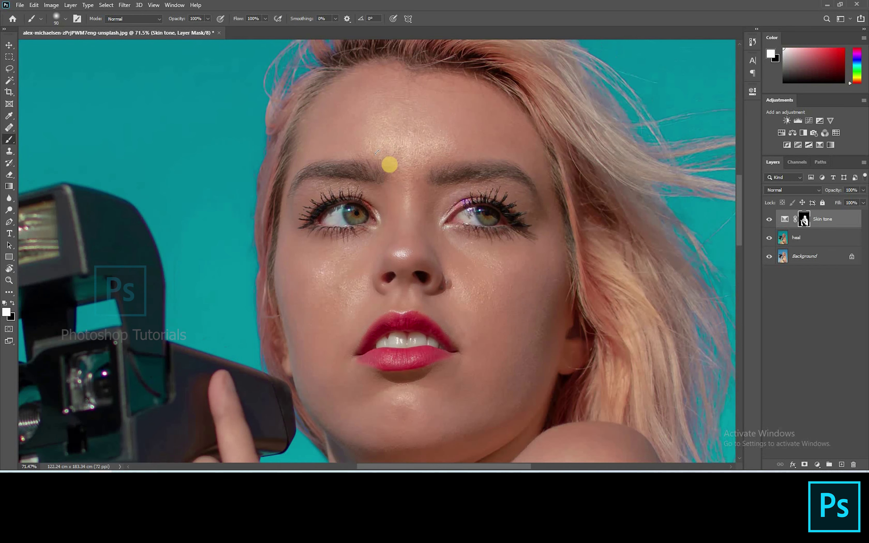
scroll(390, 199, "up", 4)
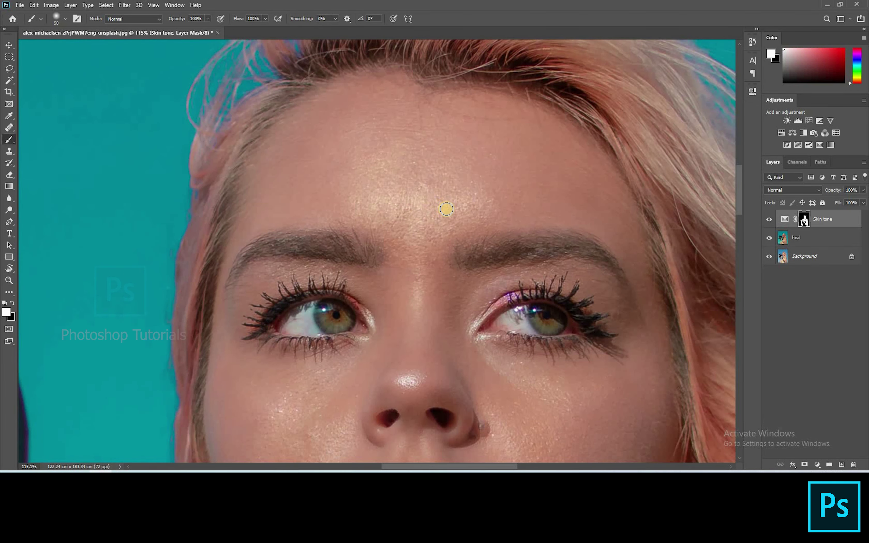
scroll(446, 209, "down", 12)
Step: Duplicate the heal layer twice, naming the upper copy "Texture" and the lower copy "Blur"
key("v")
left_click(814, 289)
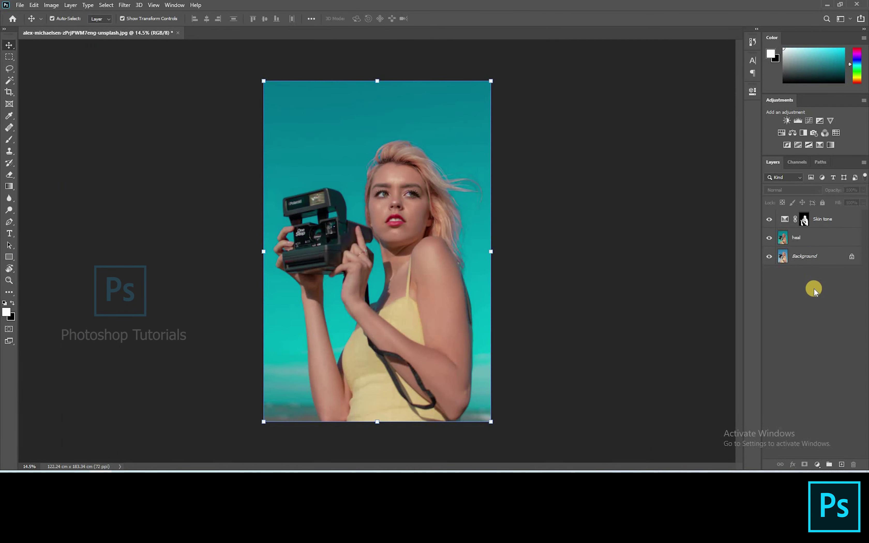
left_click(796, 237)
key("ctrl+j")
key("ctrl+j")
double_click(807, 256)
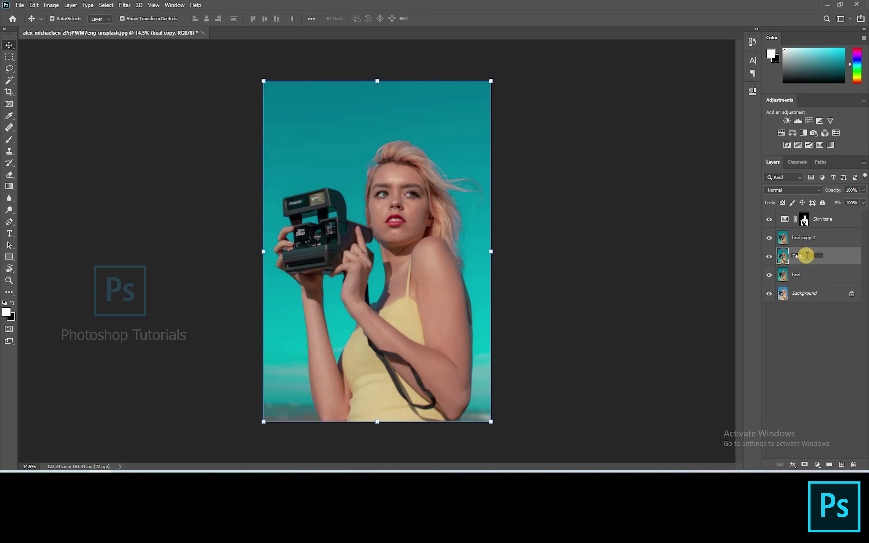
key("Return")
mouse_move(804, 238)
left_mouse_down()
mouse_move(823, 253)
mouse_move(803, 256)
left_mouse_up()
key("BackSpace")
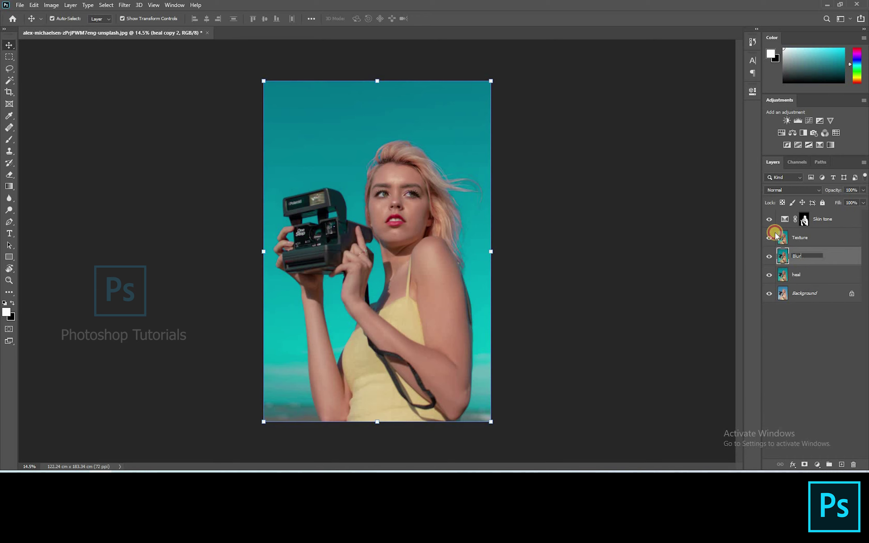
left_click(574, 226)
Step: Hide the Texture layer and apply a Gaussian Blur with a 6.2 pixel radius to the Blur layer
left_click_drag(402, 185, 771, 250)
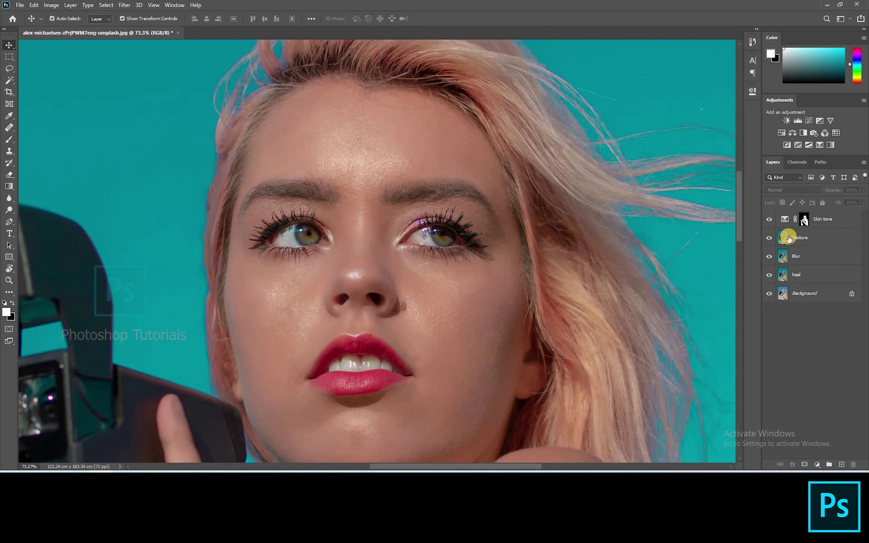
left_click(405, 158)
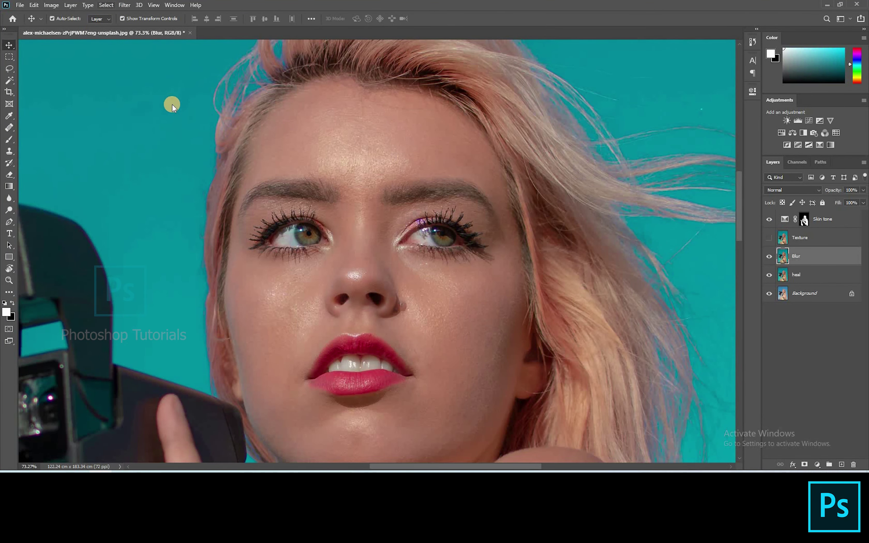
left_click(125, 5)
mouse_move(174, 107)
key("Down")
key("Down")
key("Down")
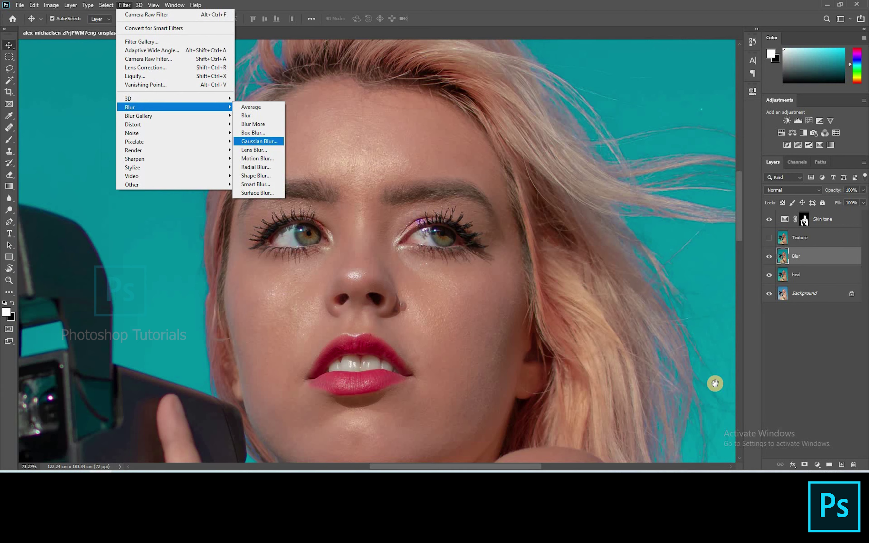
key("Return")
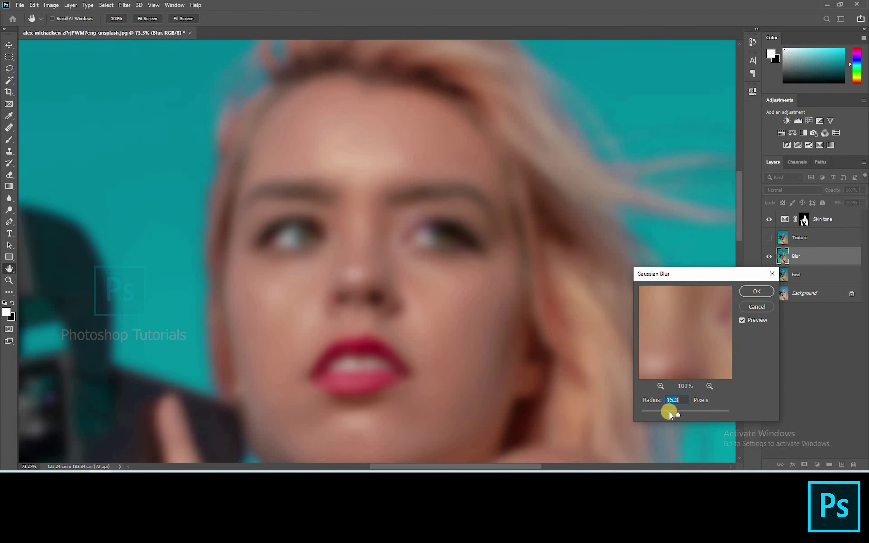
left_click_drag(669, 411, 667, 412)
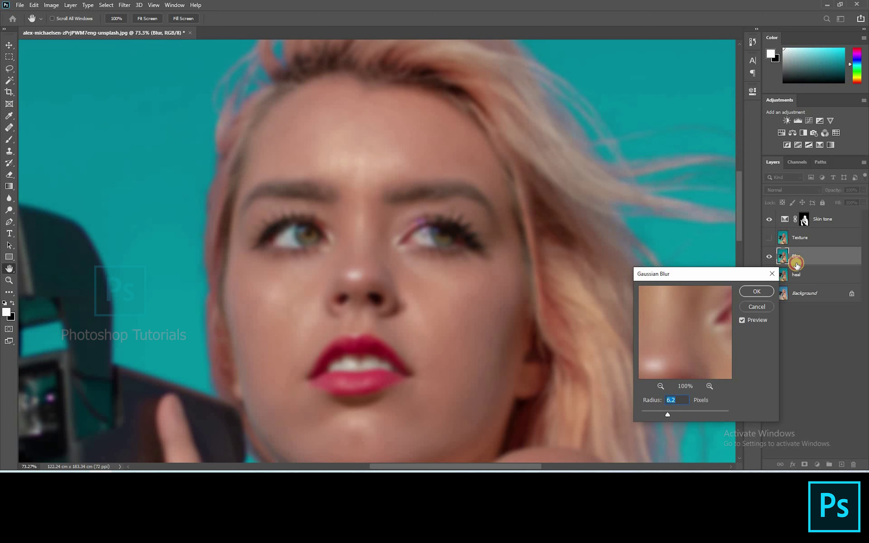
key("Return")
Step: Show Texture, apply the Blur layer to it using Subtract with scale 2 and offset 128, and set its blend mode to Linear Light
left_click(766, 238)
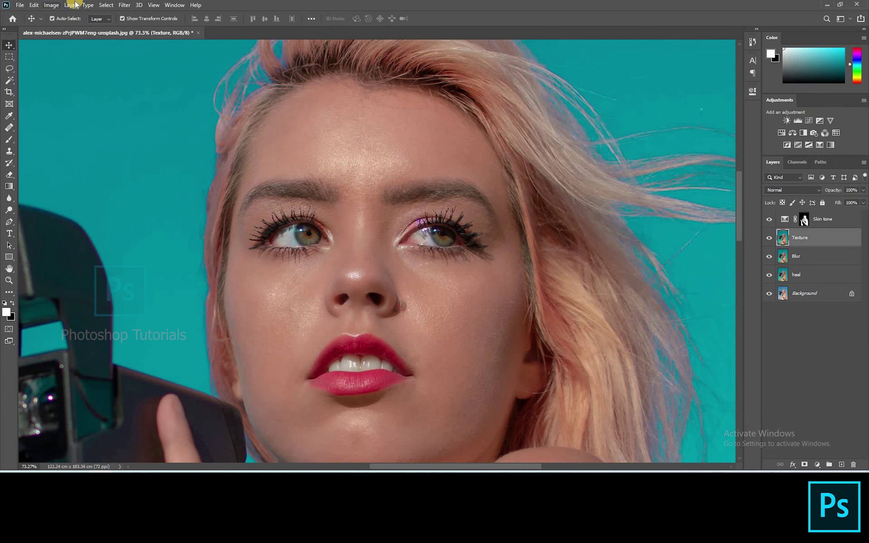
left_click(50, 4)
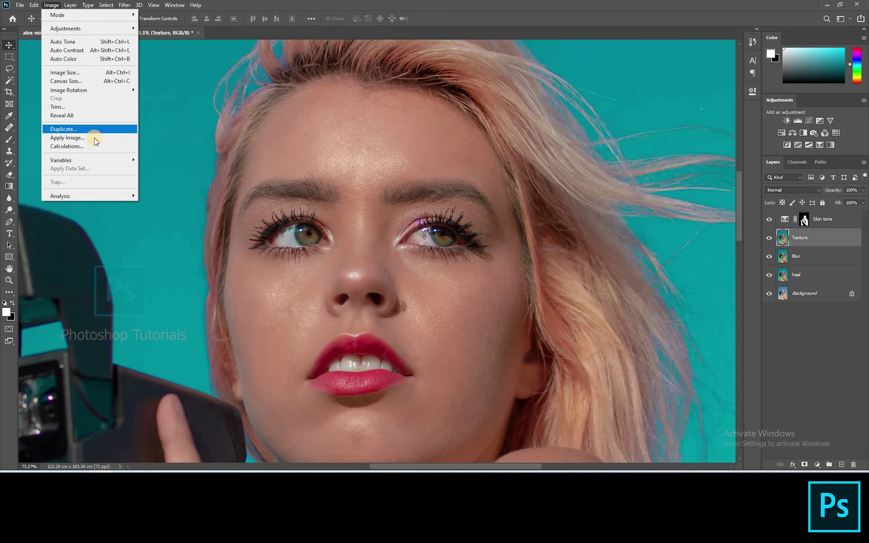
left_click(94, 138)
left_click(416, 174)
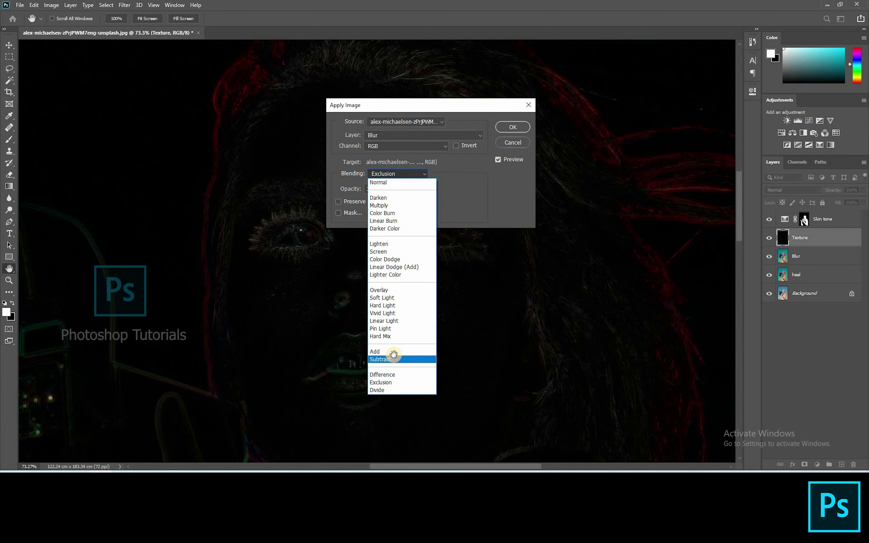
left_click(388, 359)
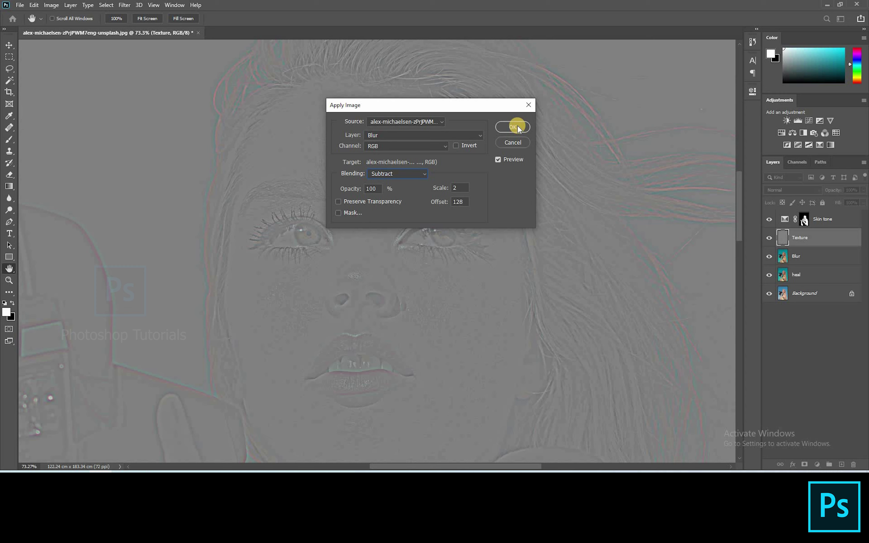
left_click(514, 127)
left_click(802, 188)
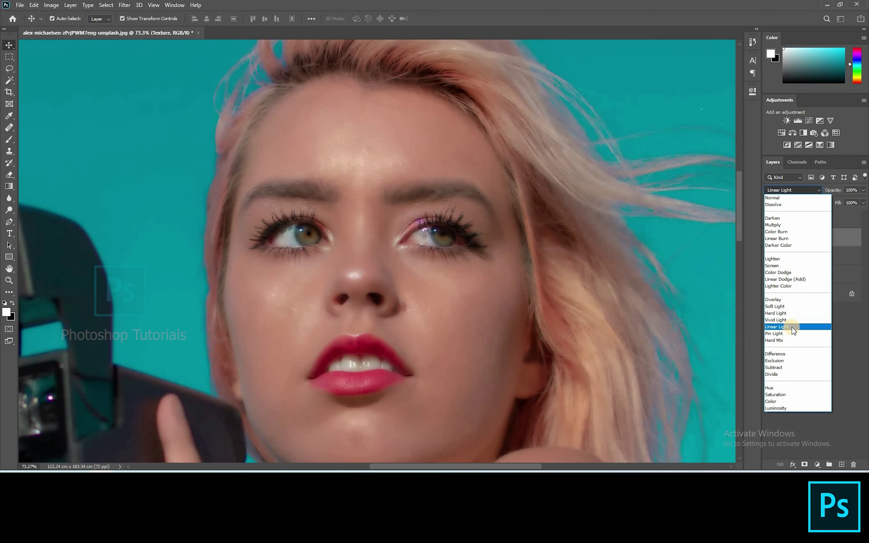
left_click(793, 328)
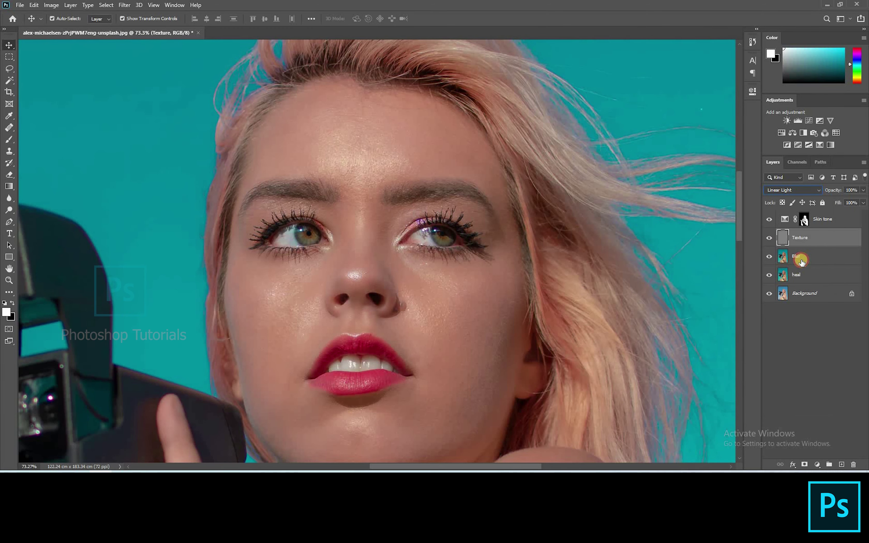
Step: Set up the Mixer Brush on the Blur layer with the Wet preset, 10% flow and a size 50 tip
left_click(802, 262)
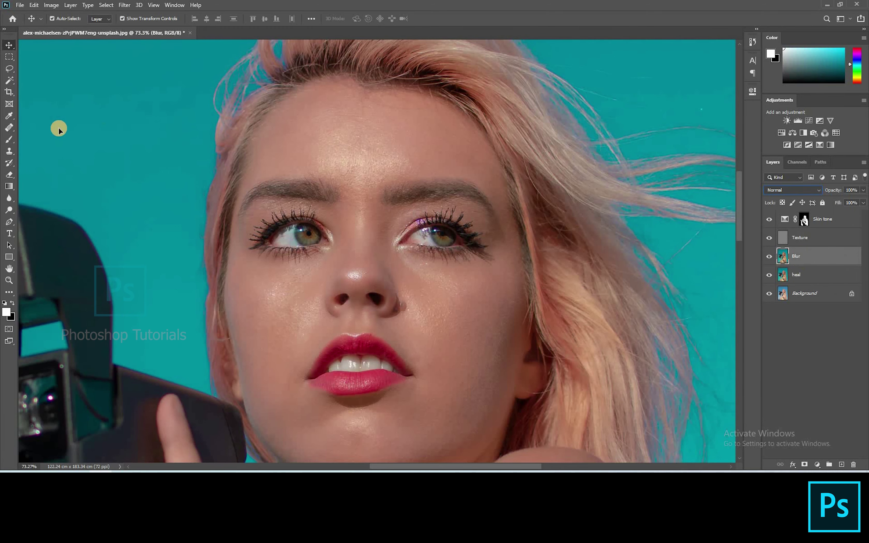
left_click(8, 142)
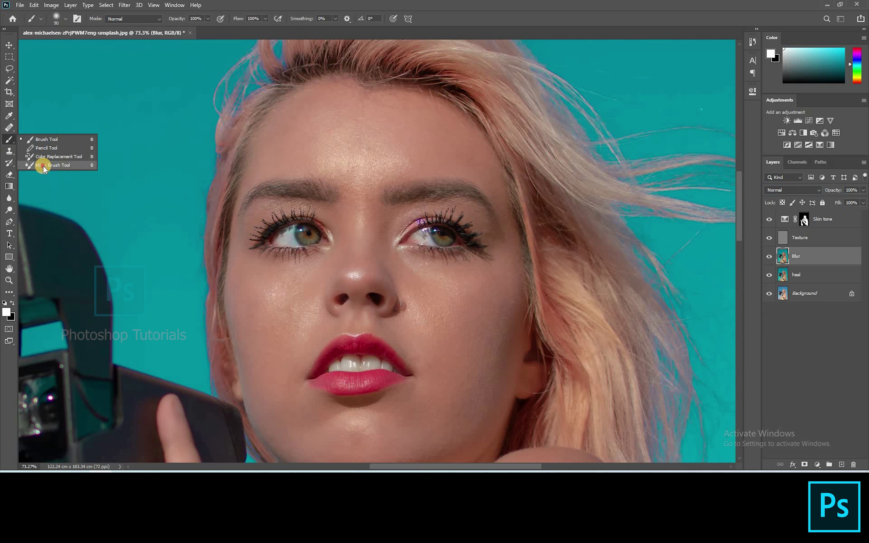
left_click(44, 166)
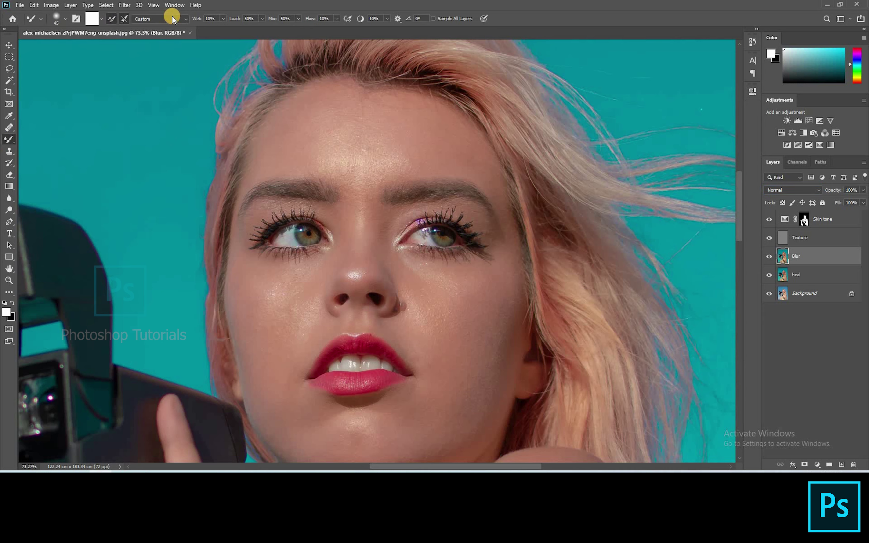
left_click(172, 19)
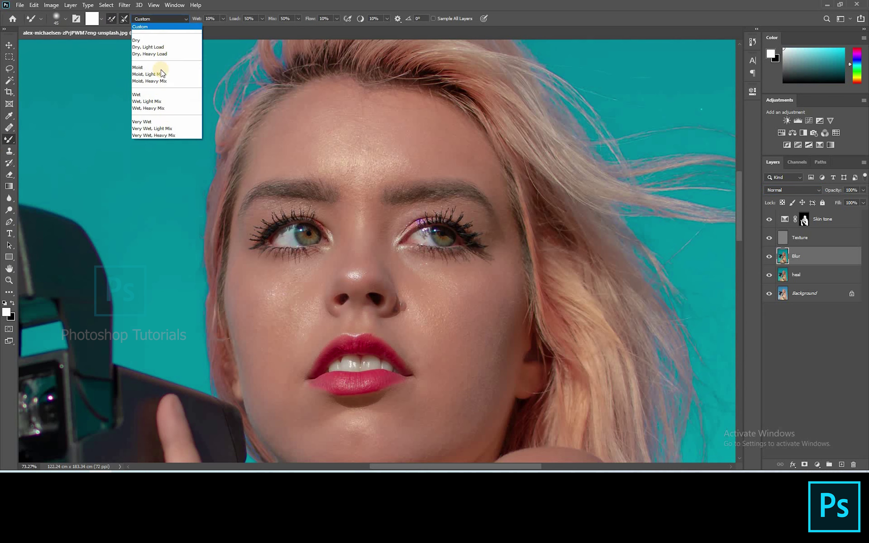
left_click(156, 94)
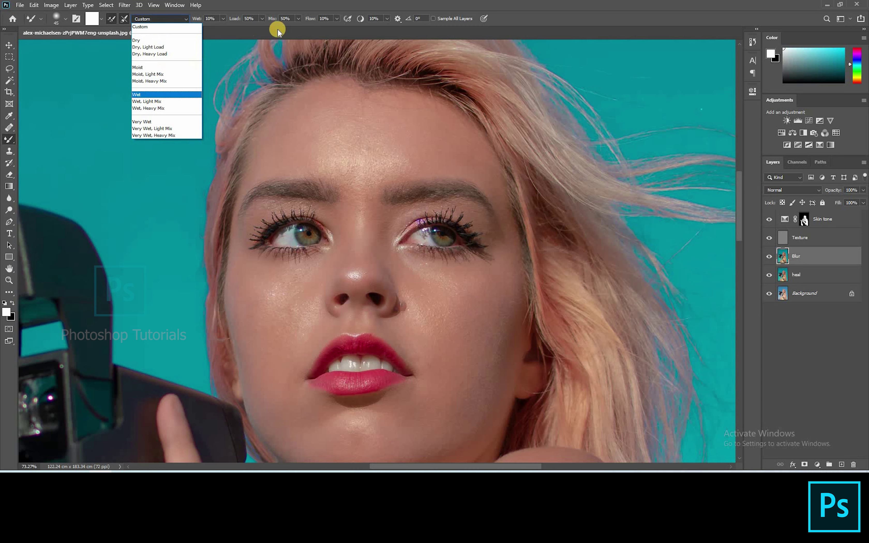
left_click(336, 19)
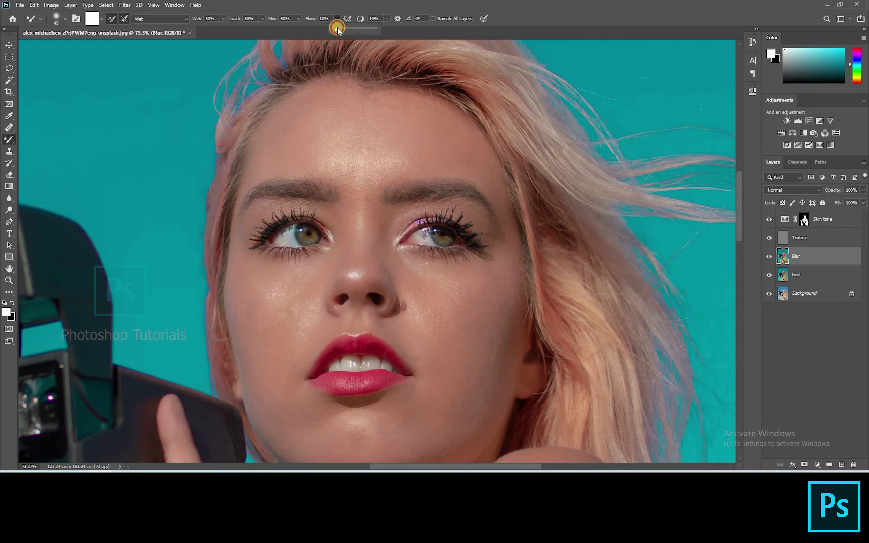
left_click(376, 157)
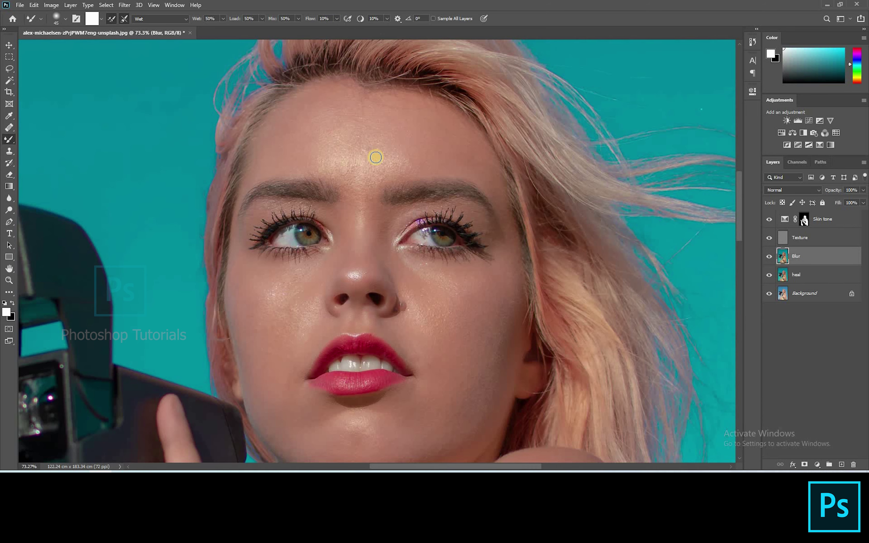
scroll(375, 157, "down", 1)
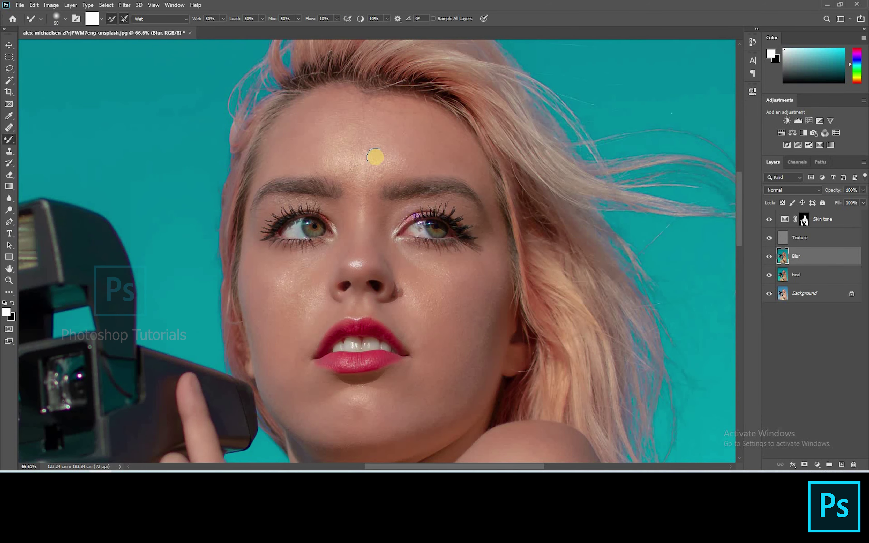
Step: Enlarge the Mixer Brush to size 150 and smooth the forehead on the Blur layer using skin tones sampled nearby
key("bracketright")
key("bracketright")
key("bracketright")
key("bracketright")
key("bracketright")
key("bracketright")
key("bracketright")
left_click(388, 161, "alt")
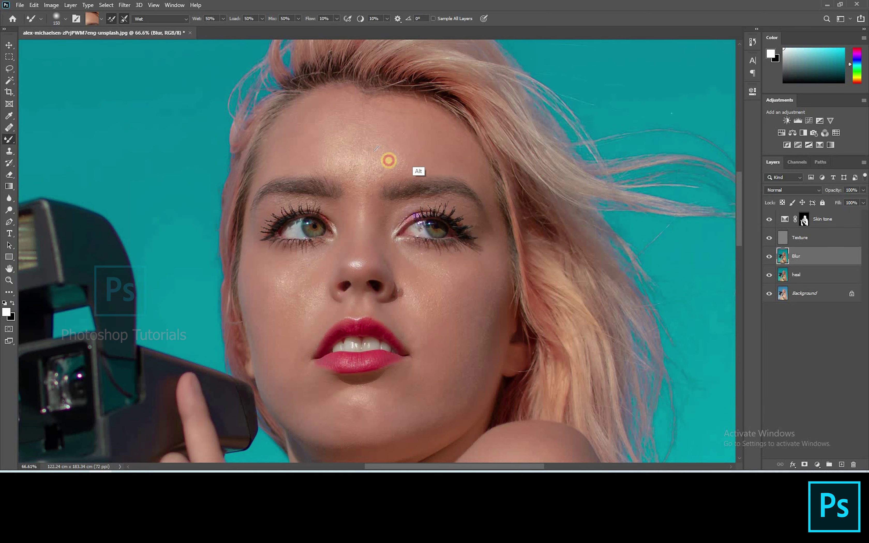
left_click(389, 151)
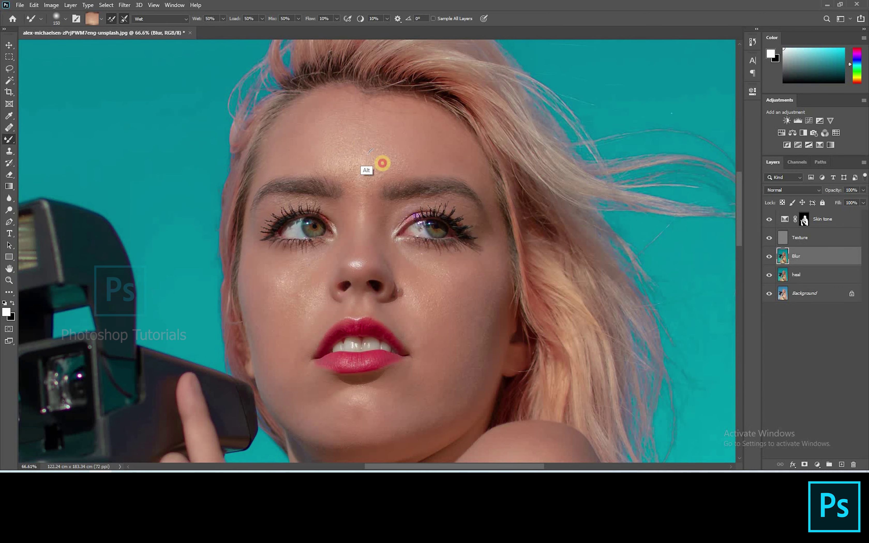
scroll(362, 134, "up", 7)
left_click_drag(404, 119, 429, 199)
left_click(294, 227)
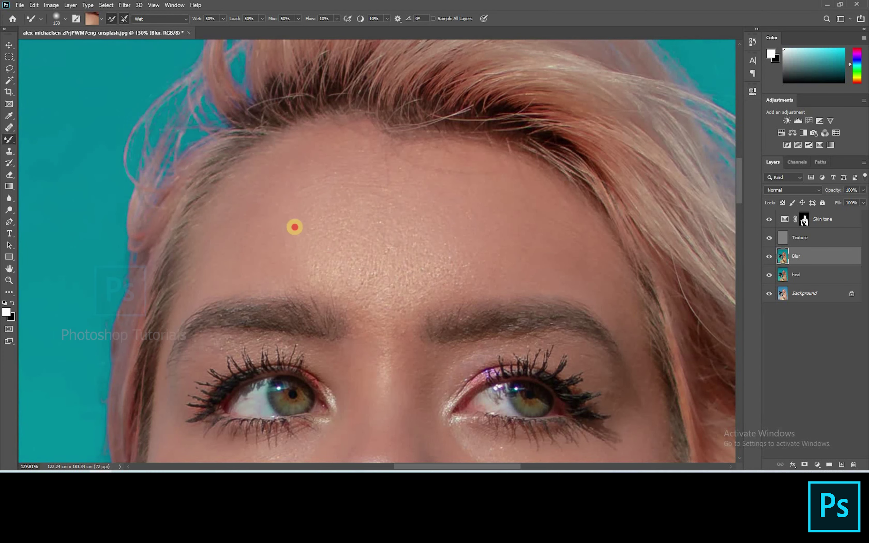
left_click(365, 284, "alt")
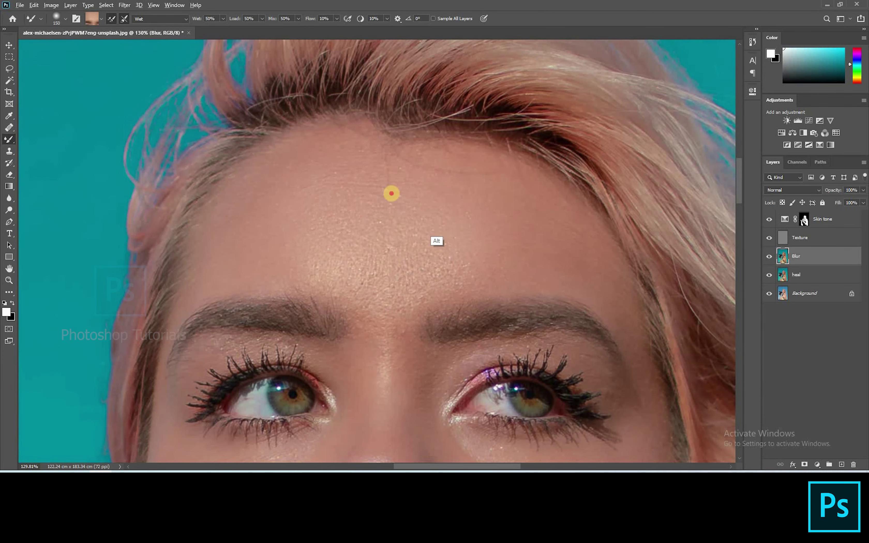
Step: Sample the nearby skin and blend the tones on both cheeks beneath the eyes with the size 150 Mixer Brush
scroll(417, 210, "down", 5)
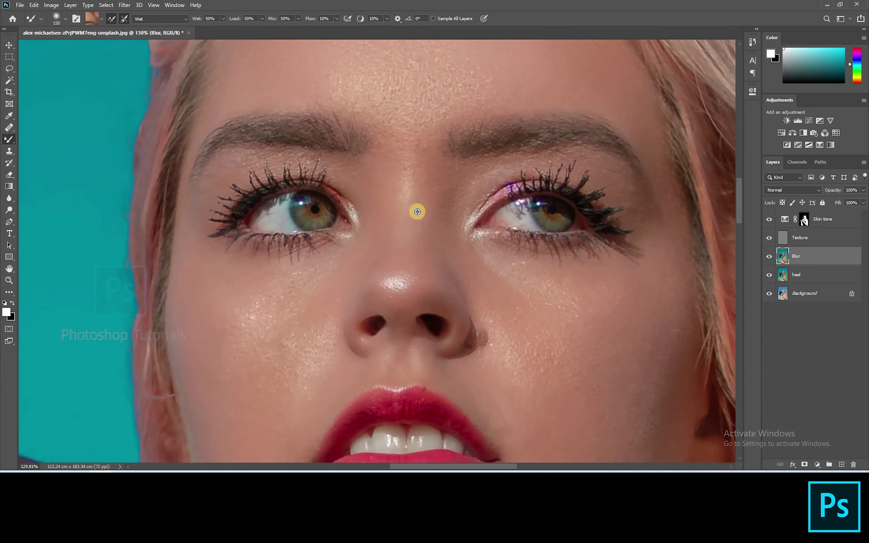
left_click(259, 300, "alt")
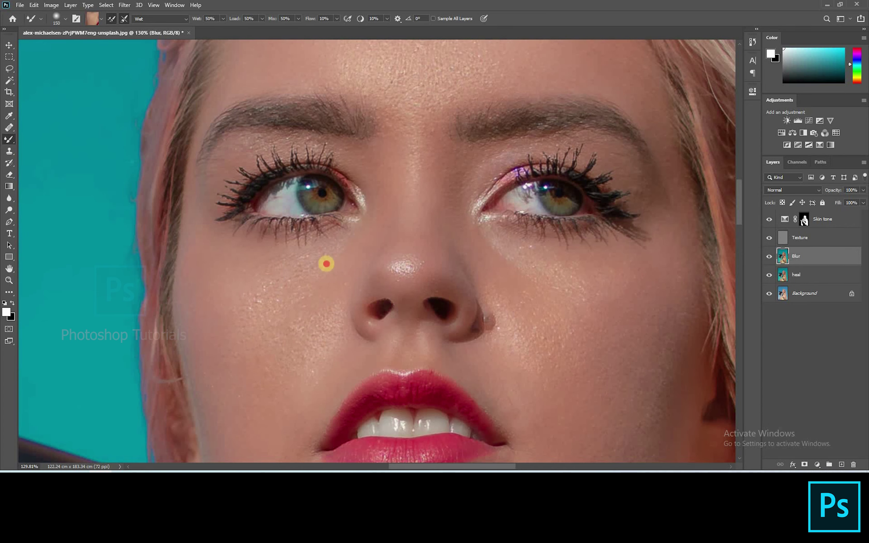
scroll(276, 289, "down", 3)
left_click(296, 312, "alt")
scroll(440, 217, "right", 4)
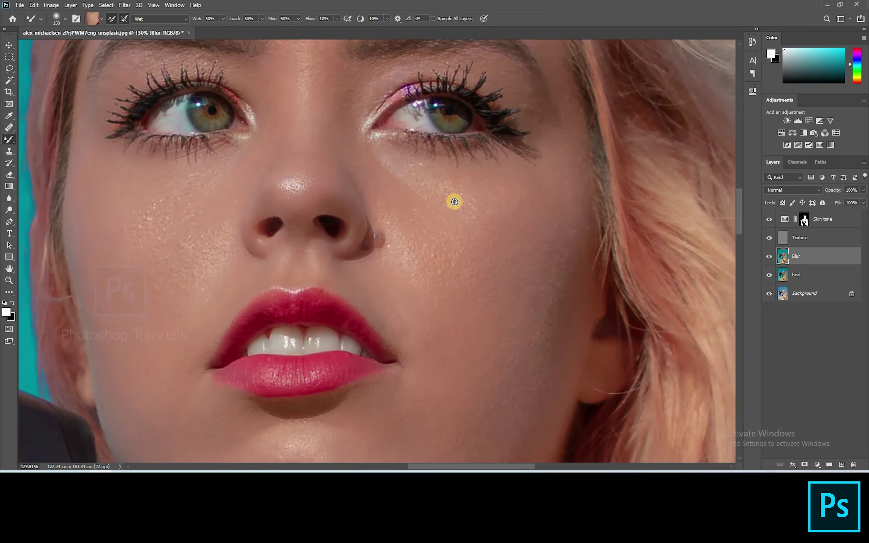
left_click(453, 208, "alt")
left_click(415, 229, "alt")
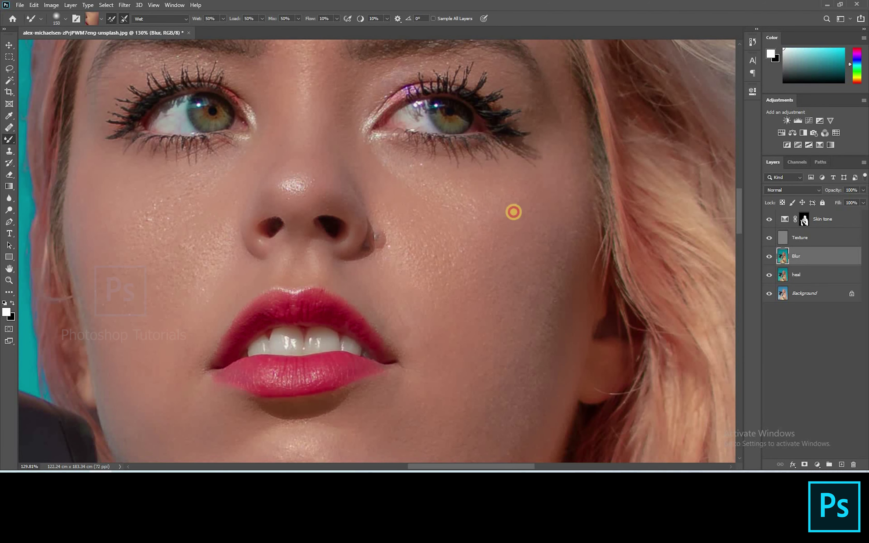
Step: Blend the broader cheek areas with a size 200 Mixer Brush and compare the face with the Blur layer hidden and shown
scroll(472, 301, "down", 4)
key("bracketright")
key("bracketright")
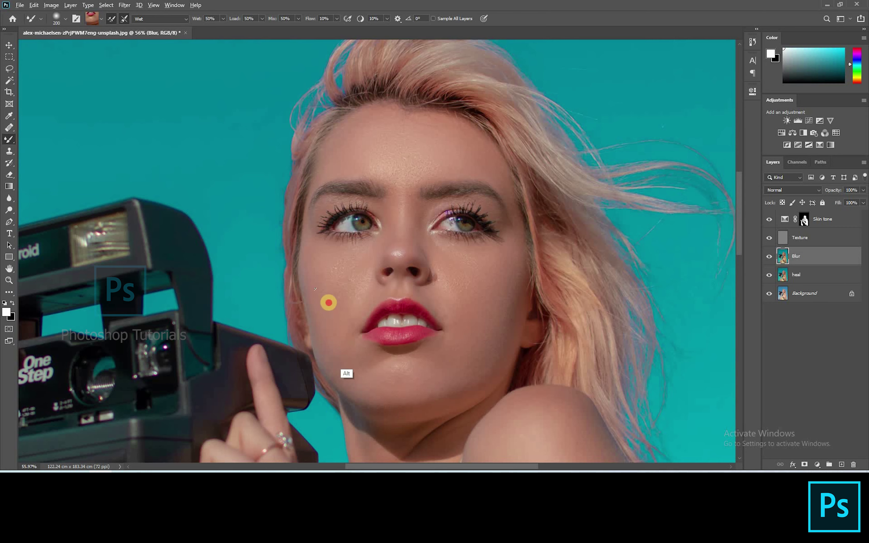
left_click(354, 285, "alt")
left_click(456, 283, "alt")
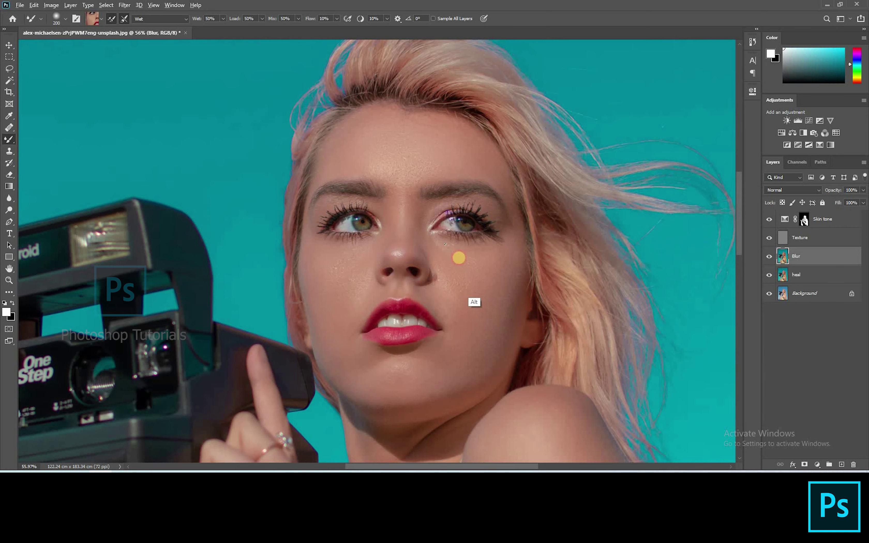
left_click_drag(485, 270, 510, 274)
left_click_drag(456, 304, 451, 226)
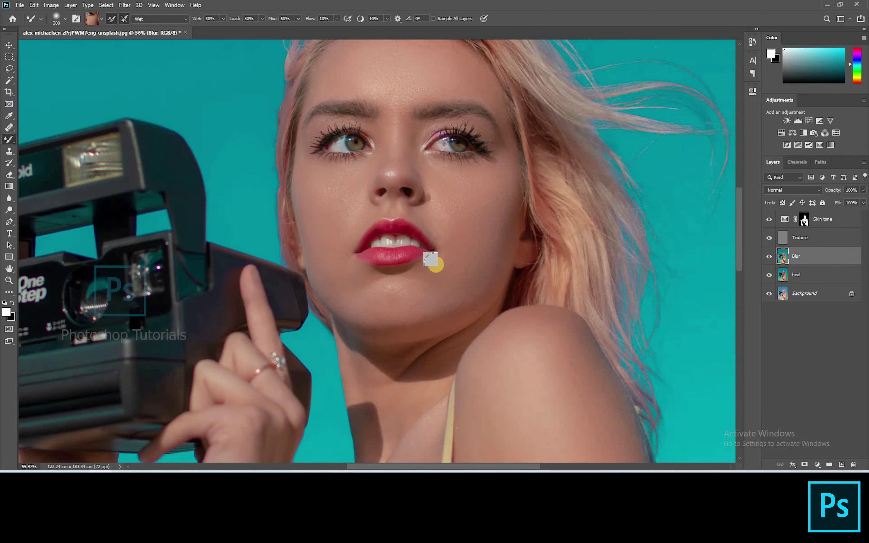
scroll(433, 263, "down", 3)
left_click(768, 257)
left_click(769, 257)
Step: Enlarge the Mixer Brush to size 400 and smooth the skin of the shoulder and upper arm with sampled tones
key("bracketright")
key("bracketright")
scroll(436, 219, "up", 3)
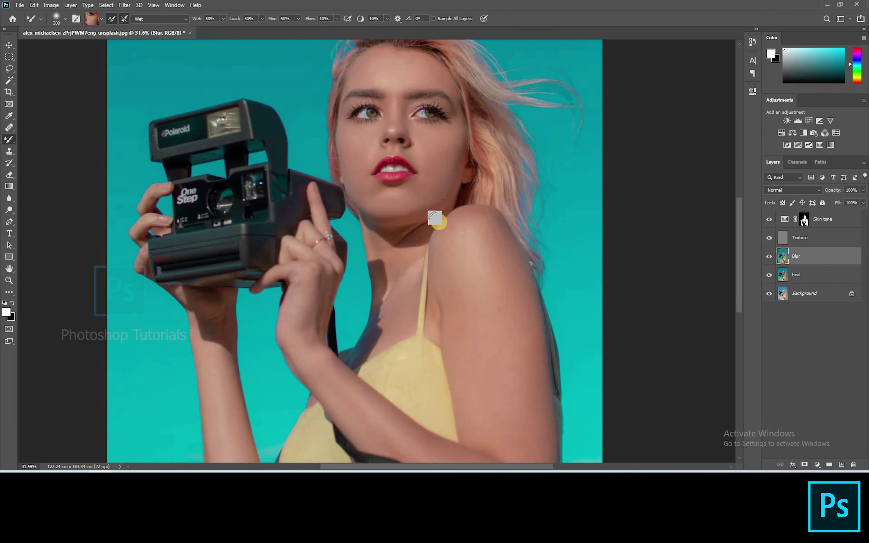
scroll(441, 221, "down", 4)
scroll(442, 230, "up", 4)
mouse_move(484, 270)
left_mouse_down()
mouse_move(482, 205)
mouse_move(465, 169)
left_mouse_up()
key("bracketright")
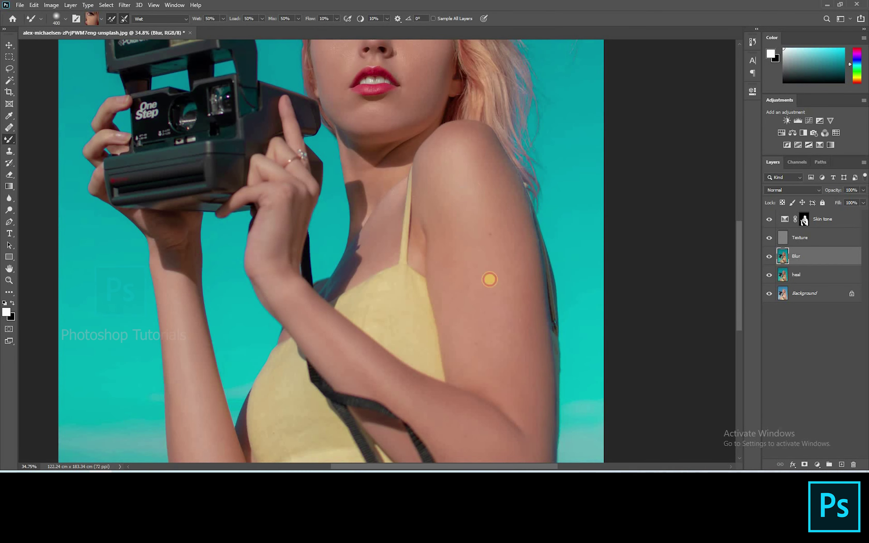
left_click(503, 301, "alt")
scroll(486, 178, "down", 3)
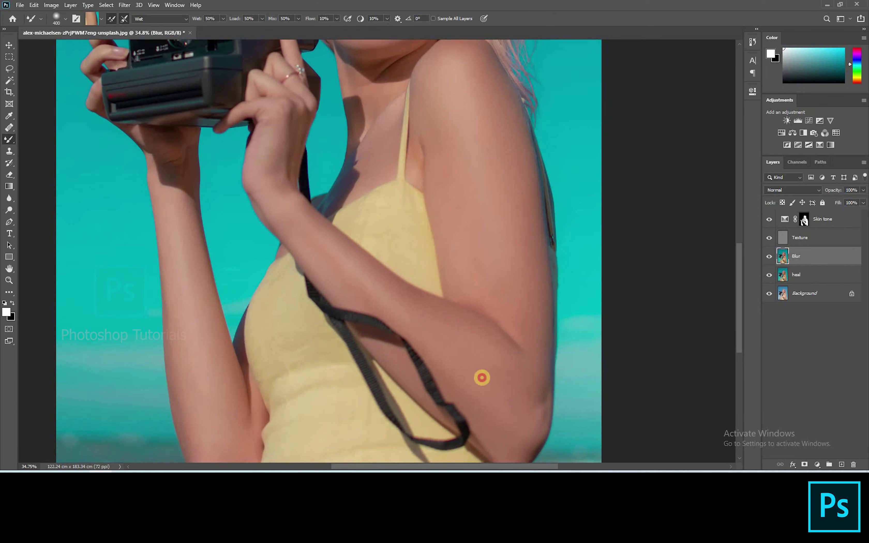
Step: Smooth both forearms on the Blur layer with the size 400 Mixer Brush, resampling the skin, and review the whole portrait
left_click(312, 227, "alt")
left_click(177, 235, "alt")
left_click_drag(171, 227, 207, 389)
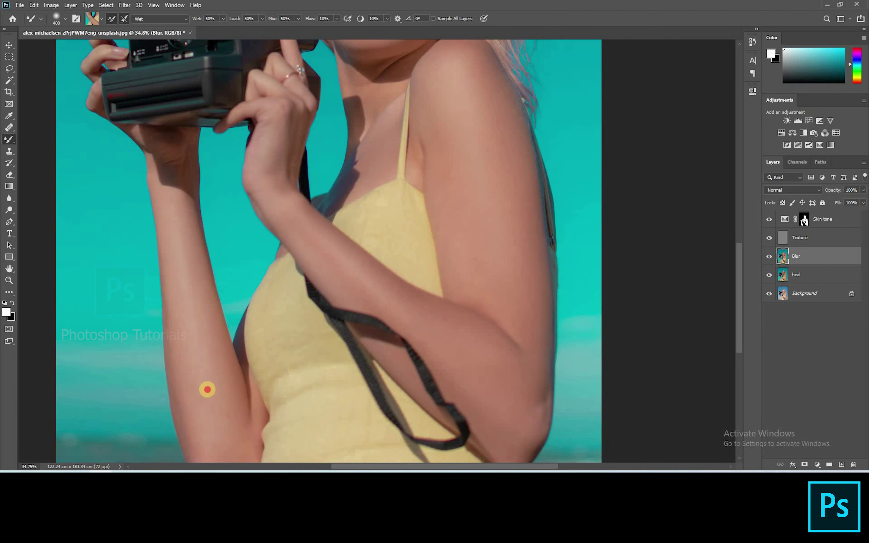
left_click(192, 238, "alt")
left_click_drag(187, 219, 172, 163)
left_click_drag(205, 410, 191, 283)
left_click(191, 283, "alt")
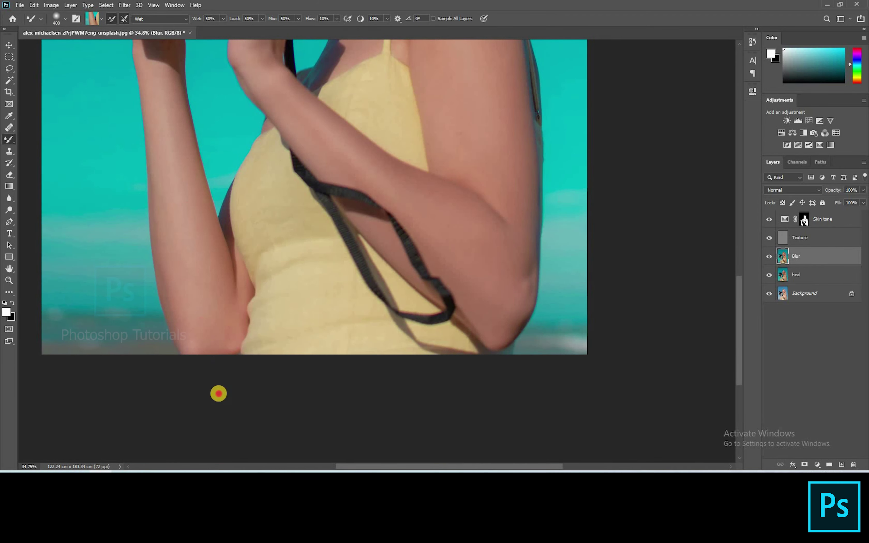
key("ctrl+0")
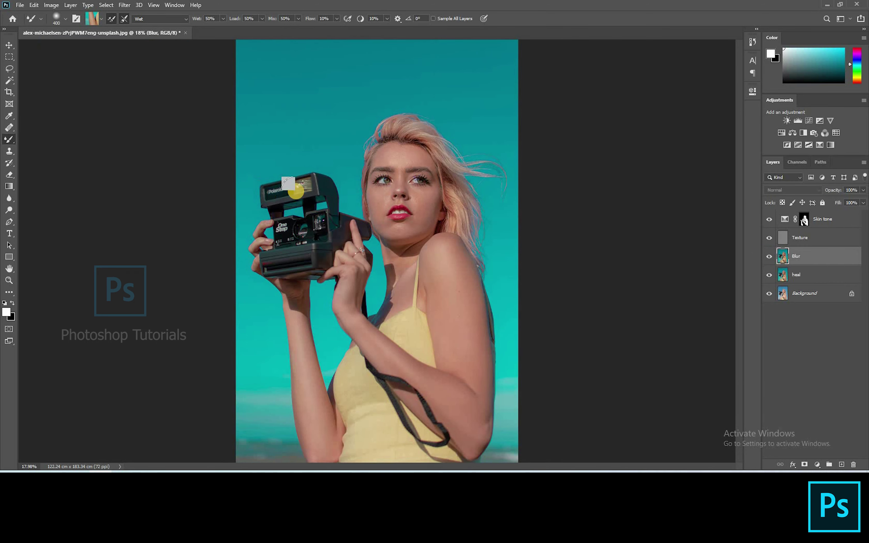
scroll(605, 189, "up", 11)
scroll(615, 198, "down", 5)
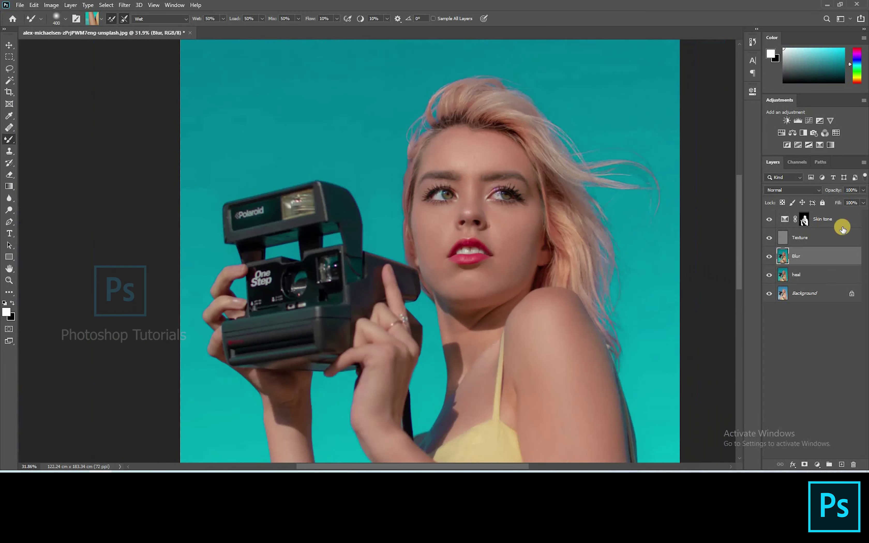
Step: Group the Texture and Blur layers and name the group "Frequency Separation"
left_click(822, 241, "shift")
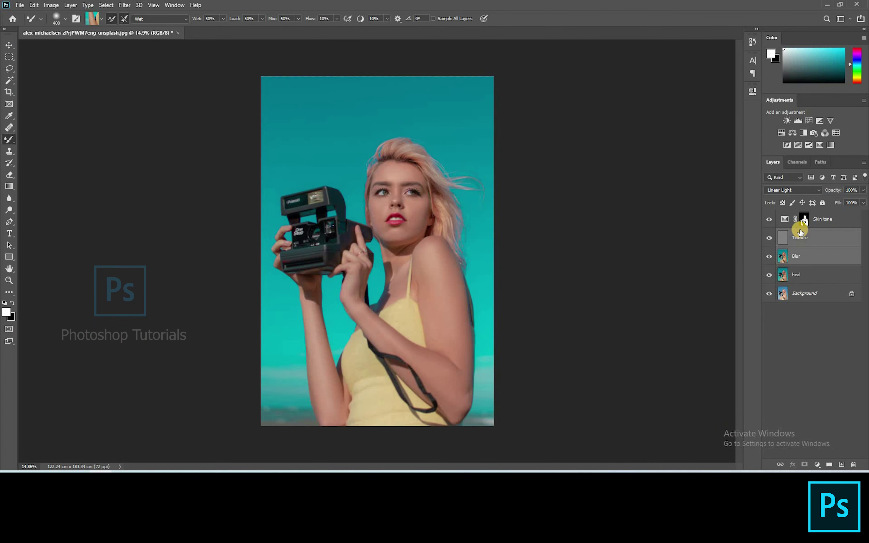
key("ctrl+g")
type("Frequency Separation")
key("Return")
Step: Add a new layer above Skin tone and fill it with 50% Gray in Normal mode at 100% opacity
left_click(804, 220)
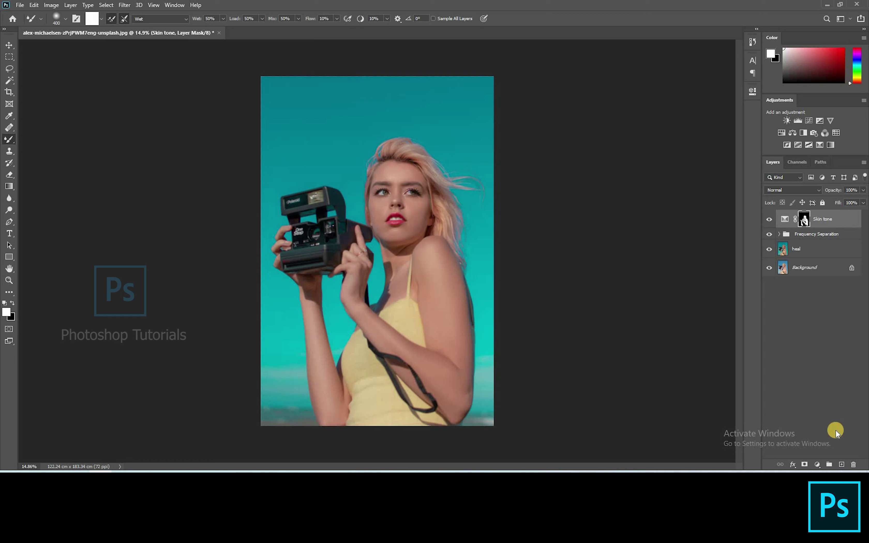
left_click(842, 464)
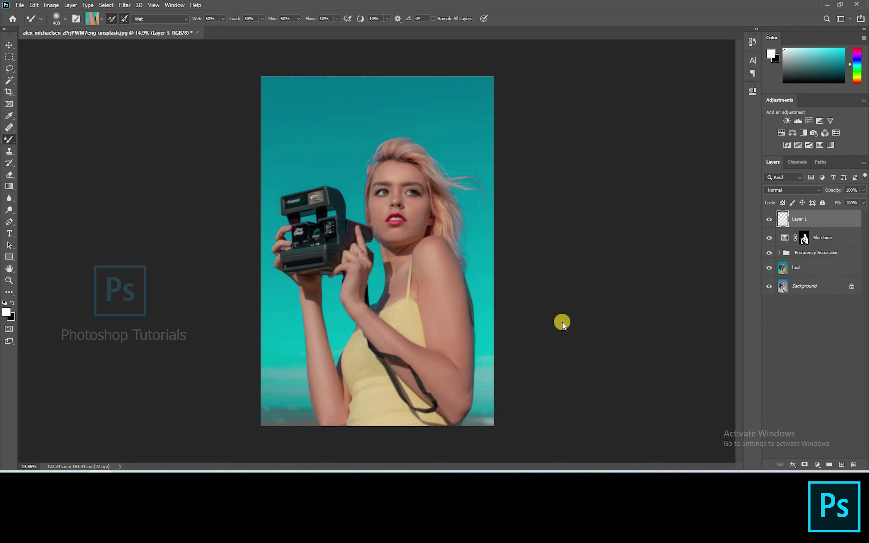
key("shift+F5")
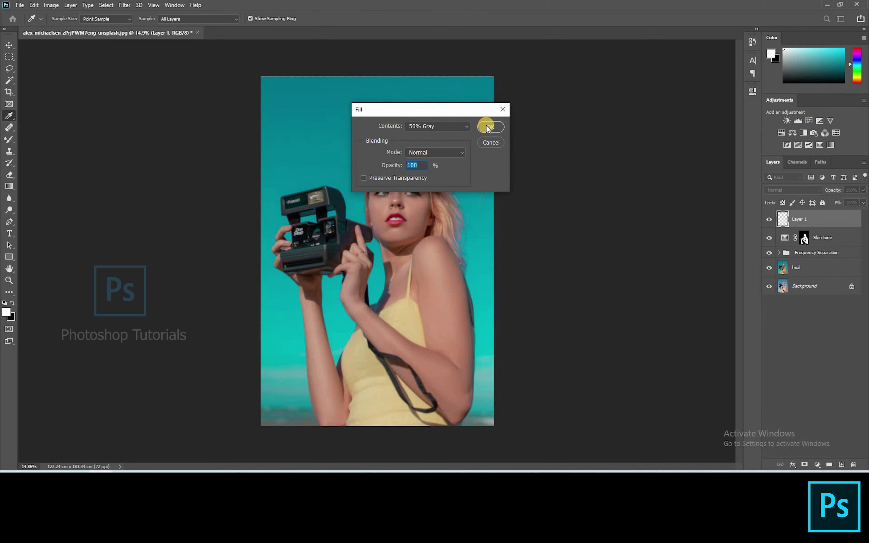
left_click(488, 127)
Step: Set the gray layer's blend mode to Soft Light and rename it "Local Dodge and Burn"
left_click(788, 191)
left_click(790, 306)
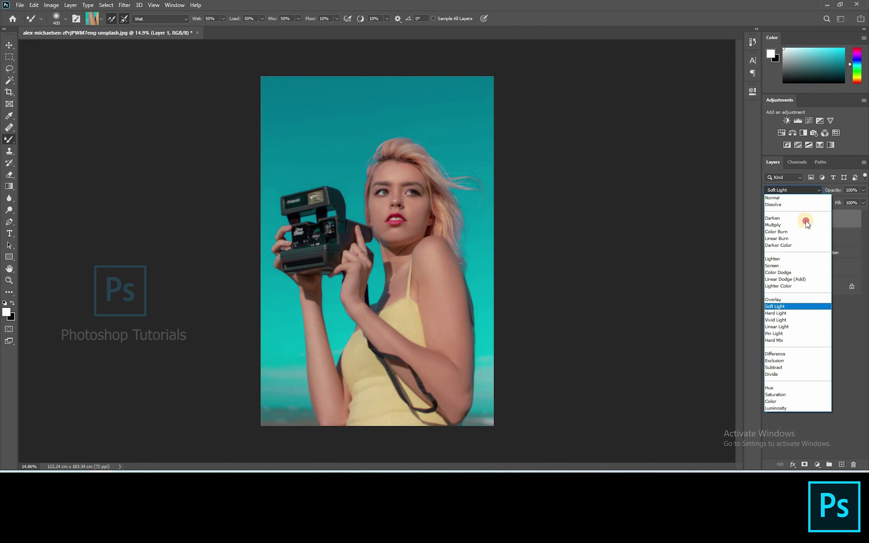
left_click(812, 191)
type("Local Dodge and Burn")
key("Return")
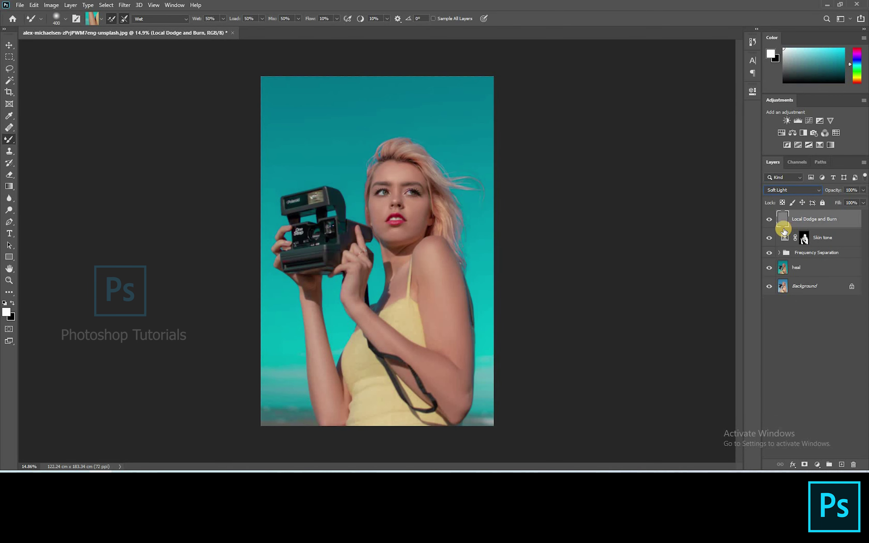
Step: Switch to the regular Brush tool and set its flow to 6%
key("shift+b")
left_click(265, 19)
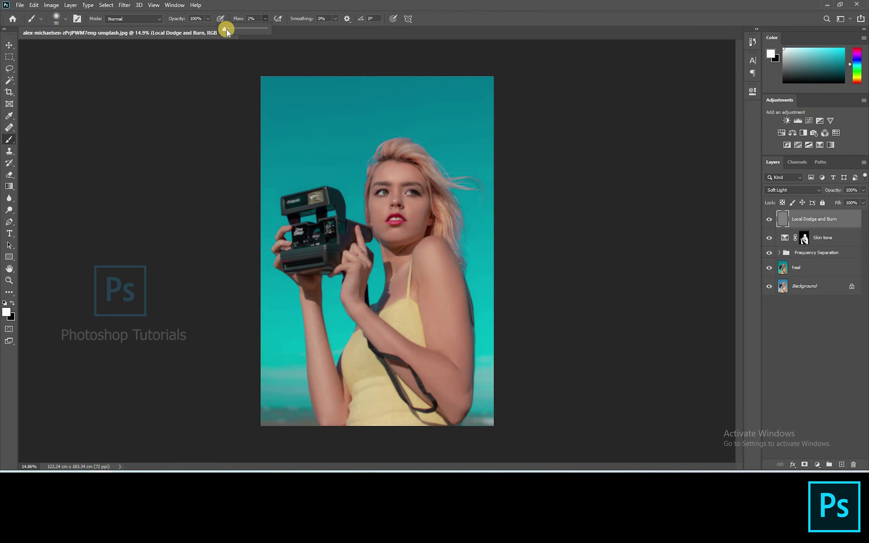
left_click(227, 29)
left_click(244, 164)
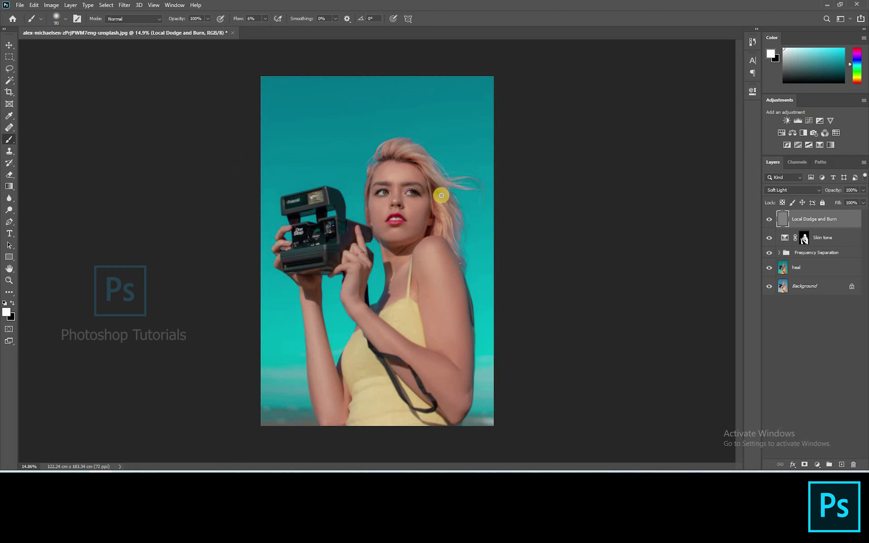
Step: Brighten the forehead by painting white on the Local Dodge and Burn layer with an enlarged soft brush
scroll(382, 176, "up", 5)
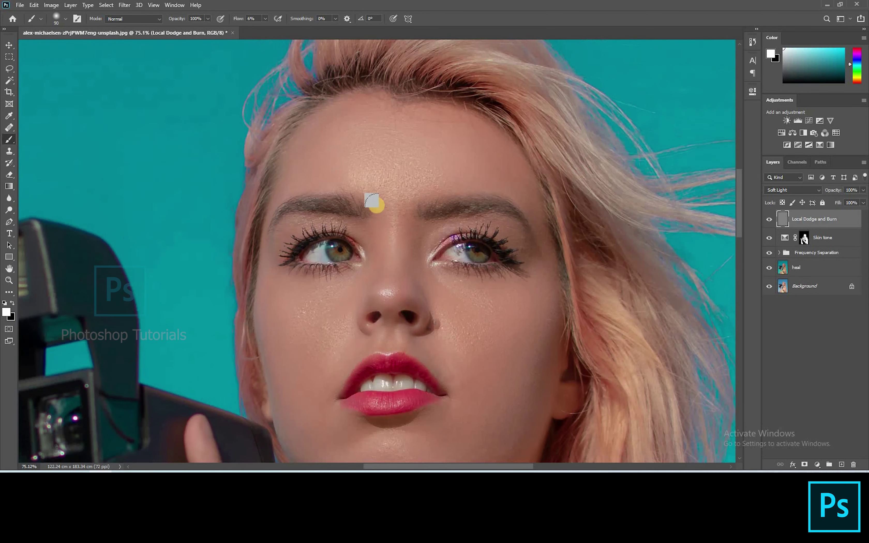
key("bracketright")
key("bracketright")
key("bracketright")
key("bracketright")
key("bracketright")
left_click(428, 160)
key("bracketleft")
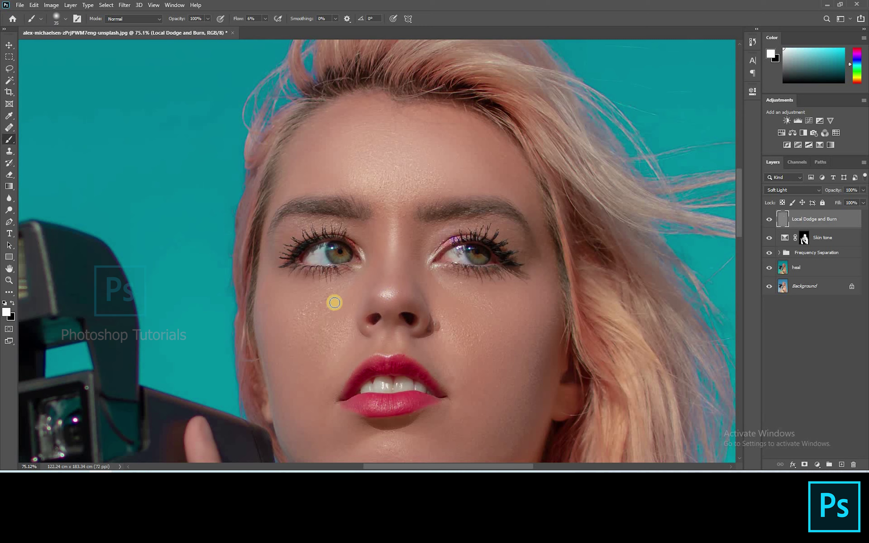
Step: Reduce the brush size and paint white highlights beneath the eyes and on the cheeks
key("bracketleft")
key("bracketleft")
key("bracketleft")
key("bracketleft")
key("bracketleft")
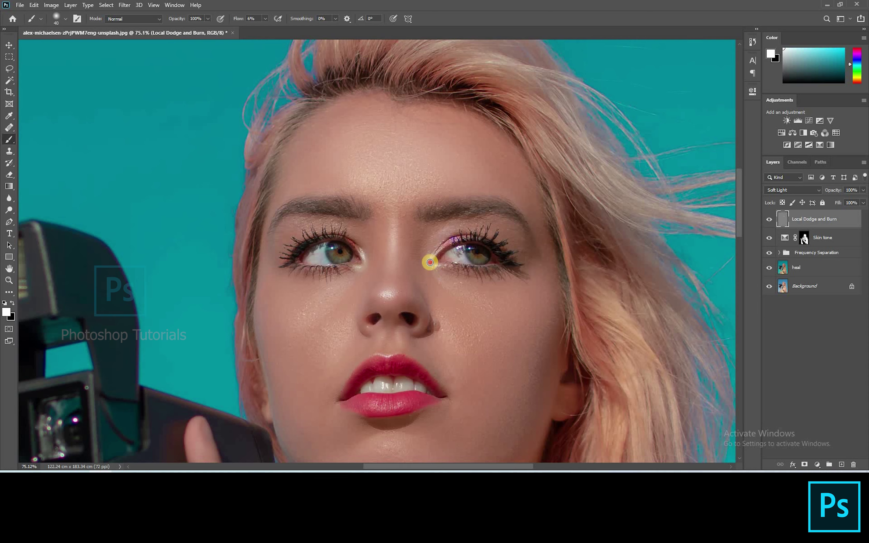
left_click(449, 268)
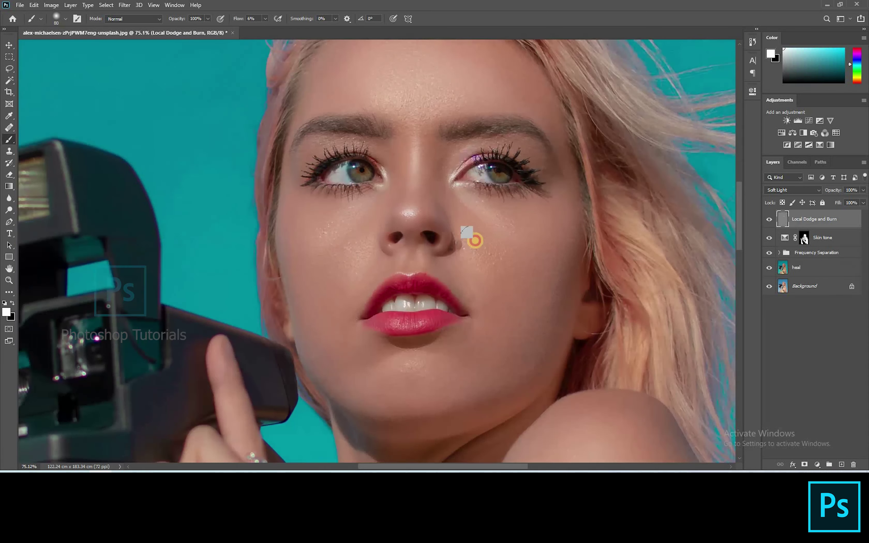
Step: Paint fine white highlights on the lower lip and just below the nose with a size 20 brush
key("bracketleft")
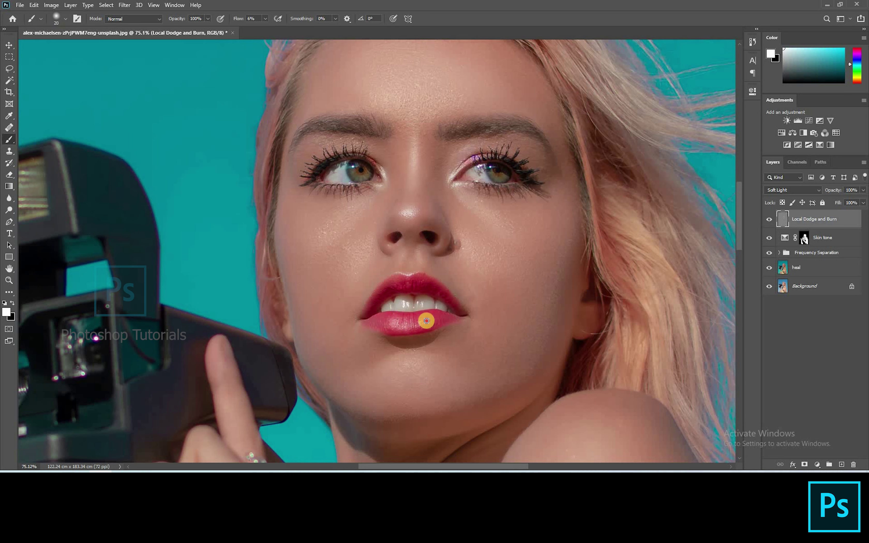
key("bracketleft")
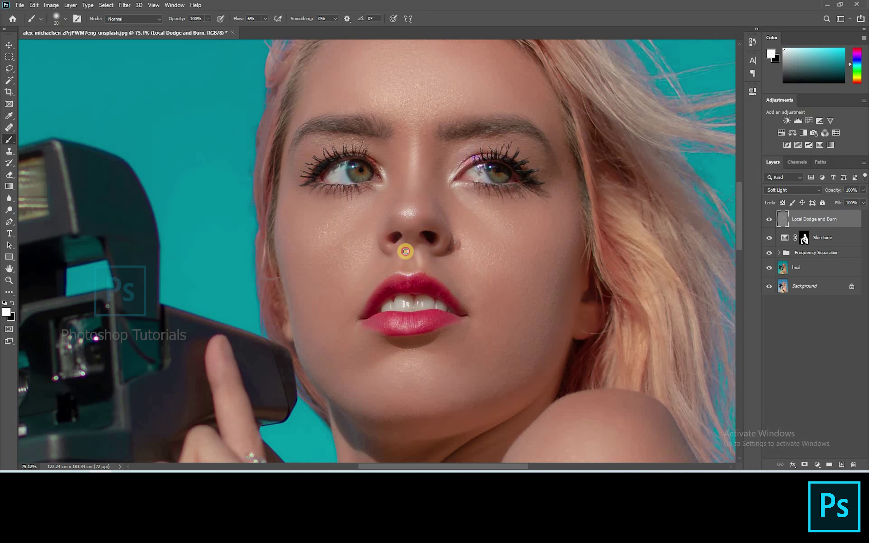
left_click_drag(406, 252, 396, 250)
key("bracketright")
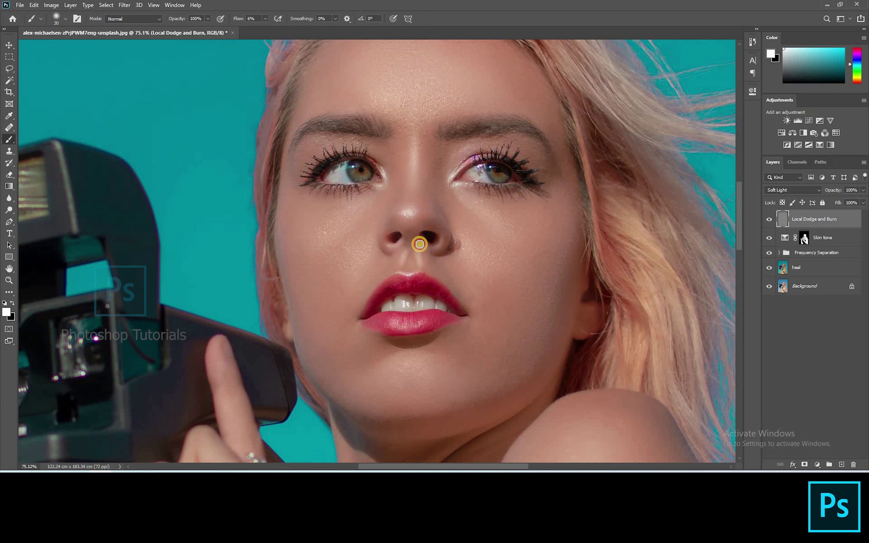
Step: Enlarge the brush to about size 60 and brighten the chin with white on the Local Dodge and Burn layer
left_click_drag(418, 361, 412, 260)
key("bracketright")
key("bracketright")
key("bracketright")
key("bracketright")
key("bracketright")
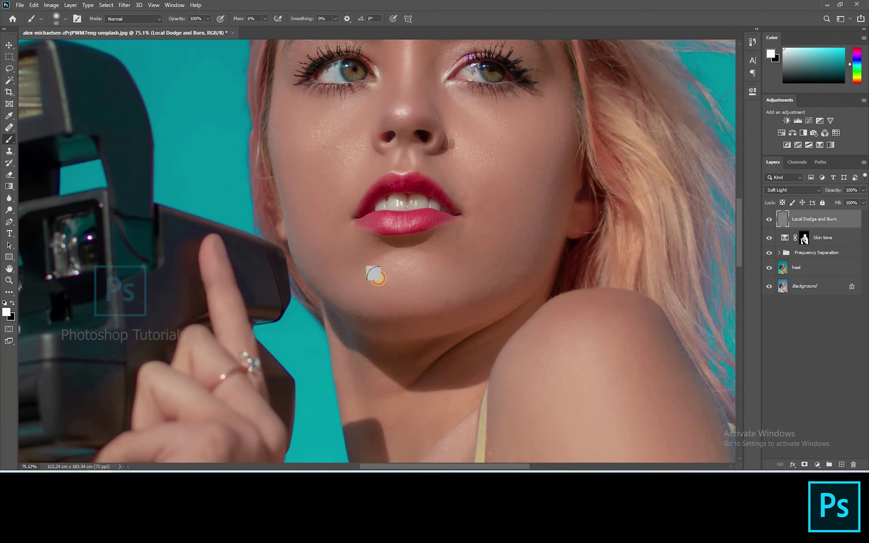
key("bracketleft")
scroll(450, 271, "down", 5)
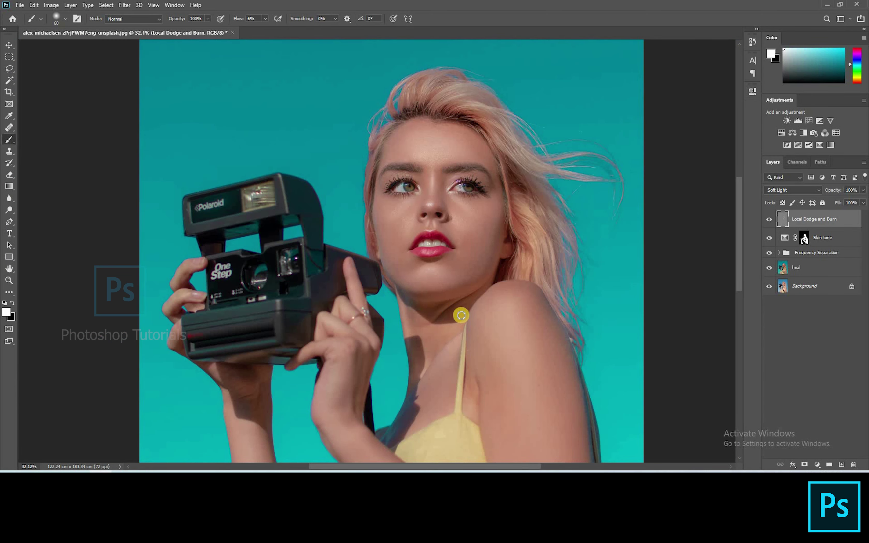
Step: Enlarge the brush to size 400 and brighten the shoulder and upper arm with white on the Local Dodge and Burn layer
key("bracketright")
key("bracketright")
key("bracketright")
key("bracketright")
key("bracketright")
key("bracketright")
key("bracketright")
key("bracketright")
key("bracketright")
key("bracketright")
key("bracketright")
key("bracketright")
key("bracketright")
key("bracketright")
mouse_move(515, 324)
left_mouse_down()
mouse_move(492, 215)
mouse_move(528, 376)
left_mouse_up()
Step: Reduce the brush to size 200 and paint white highlights along both forearms
left_click_drag(466, 453, 438, 342)
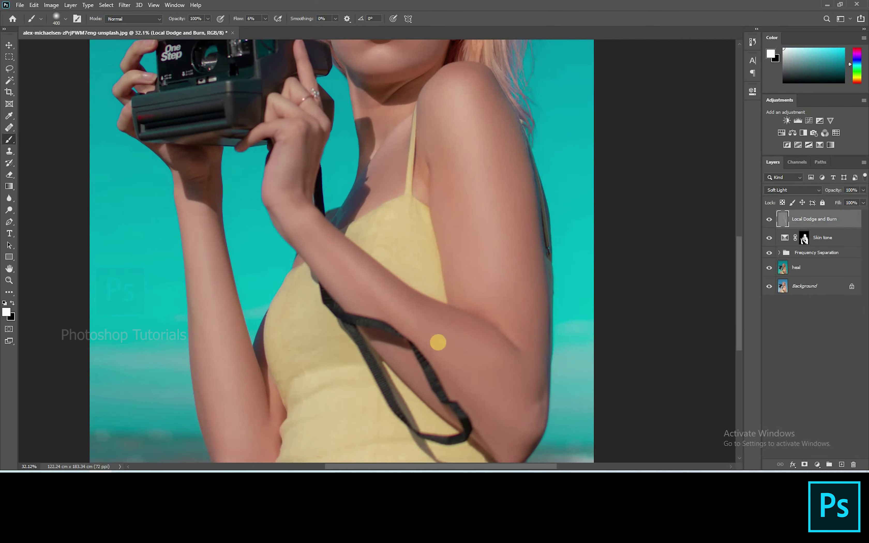
key("bracketleft")
key("bracketleft")
key("bracketleft")
key("bracketleft")
mouse_move(316, 226)
left_mouse_down()
mouse_move(484, 391)
mouse_move(515, 403)
left_mouse_up()
left_click_drag(205, 205, 234, 414)
left_click_drag(234, 422, 246, 357)
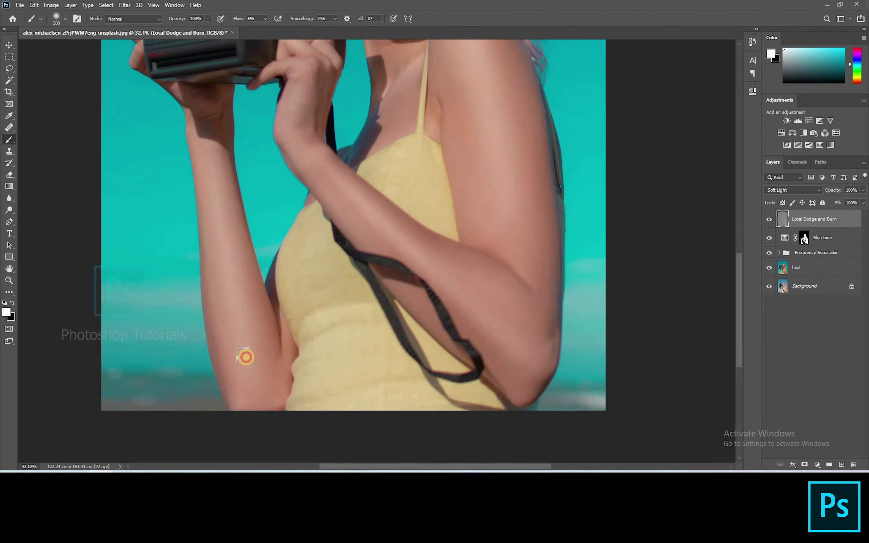
scroll(246, 357, "down", 1)
Step: Reduce the brush to size 70 and brighten the hands and fingers holding the camera with white
key("bracketleft")
key("bracketleft")
key("bracketleft")
key("bracketleft")
key("bracketleft")
key("bracketleft")
key("bracketleft")
scroll(341, 368, "up", 8)
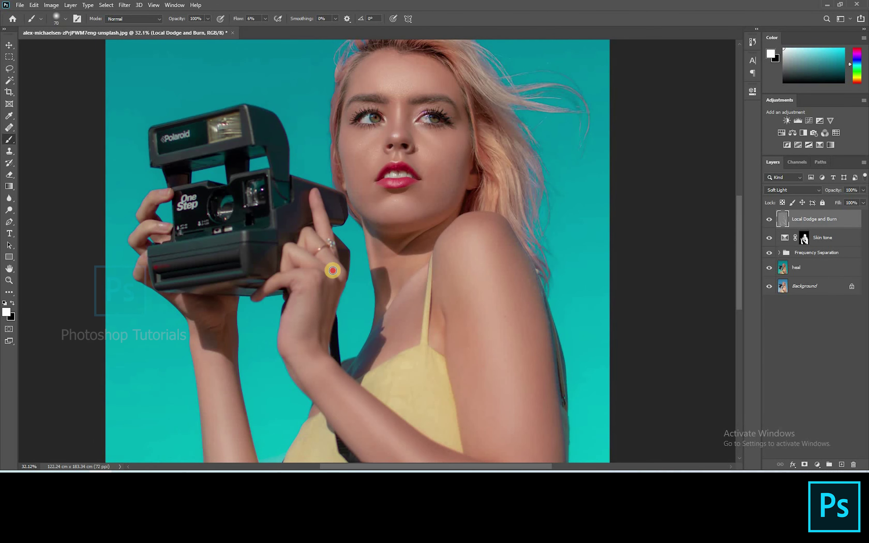
mouse_move(161, 238)
left_mouse_down()
mouse_move(141, 241)
mouse_move(149, 220)
left_mouse_up()
Step: Brighten the irises of both eyes with white, reducing the brush to size 10 for the fine highlights
scroll(376, 71, "up", 4)
key("bracketright")
scroll(461, 179, "up", 5)
key("bracketleft")
key("bracketleft")
key("bracketleft")
key("bracketleft")
key("bracketleft")
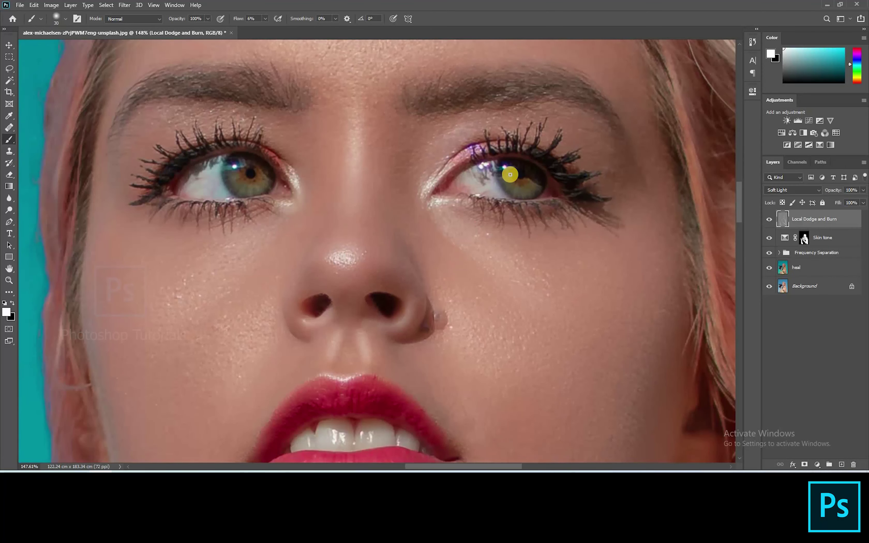
left_click_drag(522, 177, 543, 185)
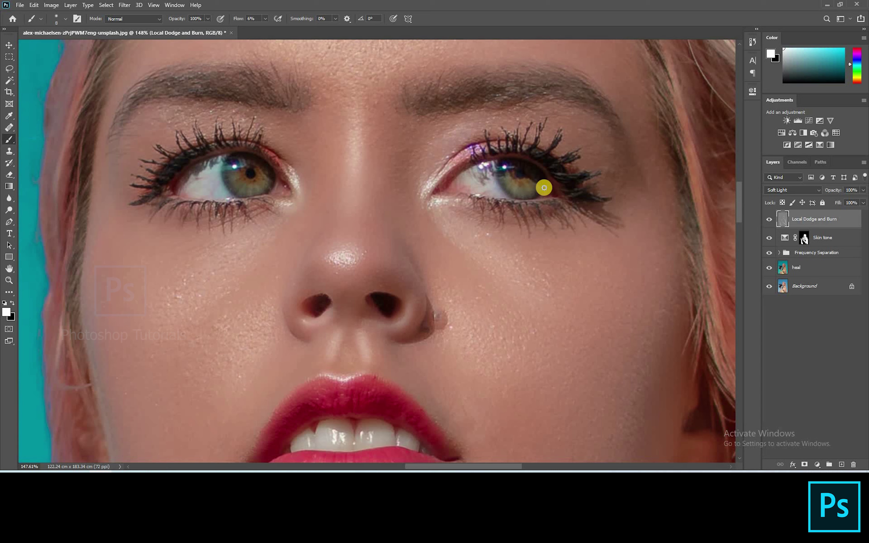
key("bracketleft")
key("bracketleft")
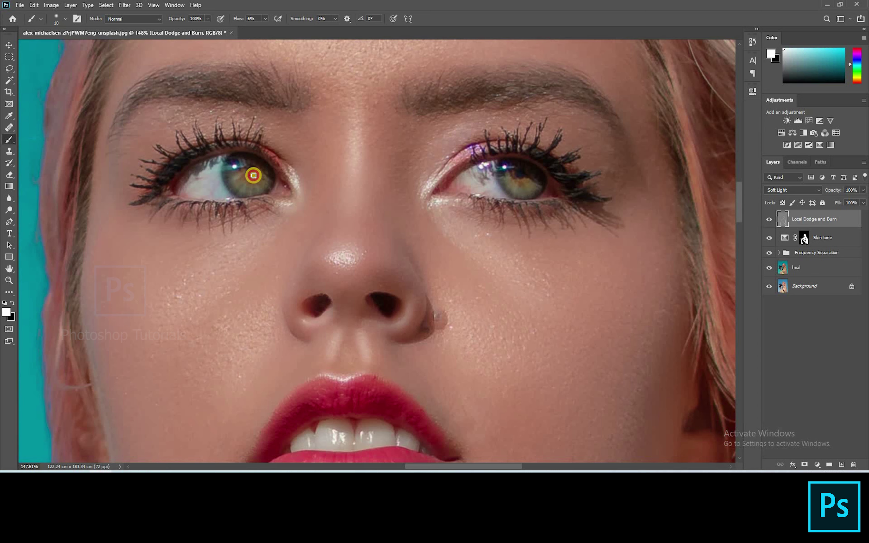
left_click_drag(276, 172, 258, 177)
Step: Enlarge the brush to size 60 and paint white highlights through the hair
scroll(215, 156, "down", 12)
left_click_drag(401, 165, 525, 306)
key("bracketright")
key("bracketright")
key("bracketright")
key("bracketright")
key("bracketright")
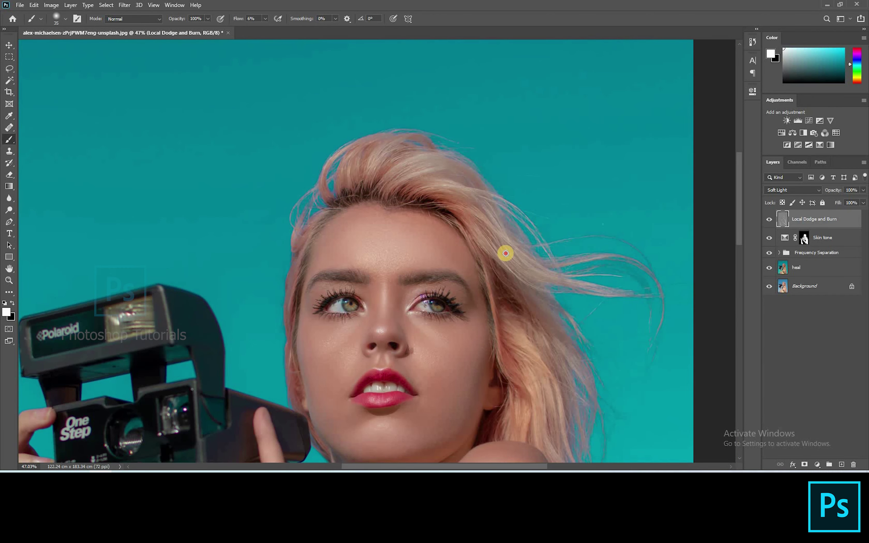
key("bracketright")
key("bracketright")
key("bracketright")
left_click_drag(493, 219, 452, 76)
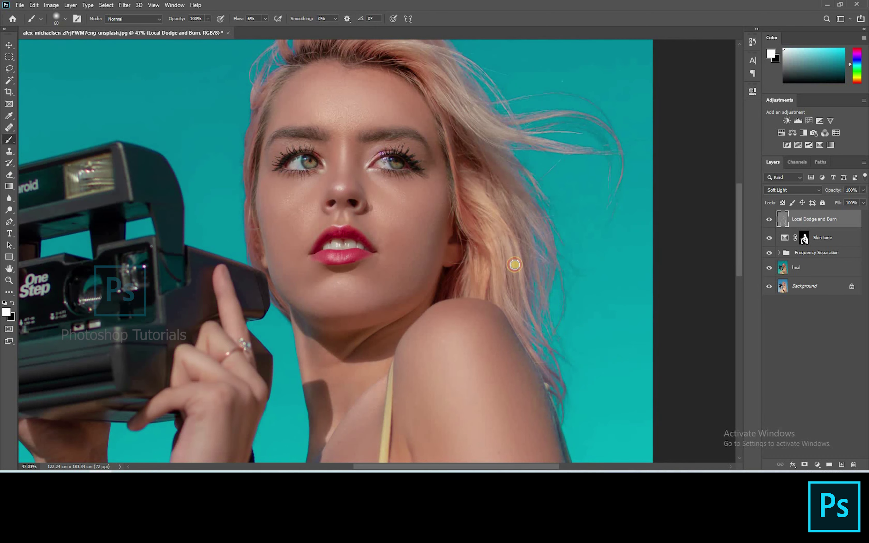
left_click_drag(448, 223, 502, 295)
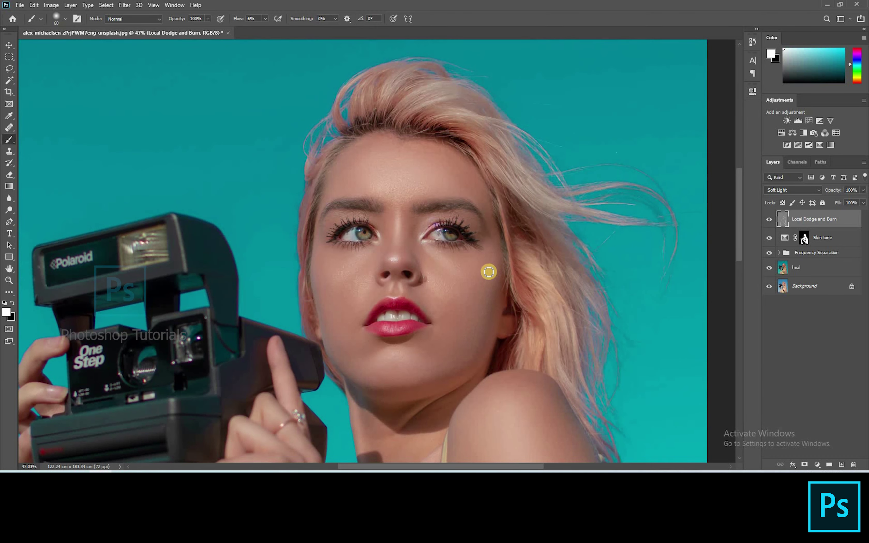
Step: Switch the brush to black at 2% flow and darken the hair's roots and shadow areas with brush sizes of about 70 to 100
key("x")
key("bracketleft")
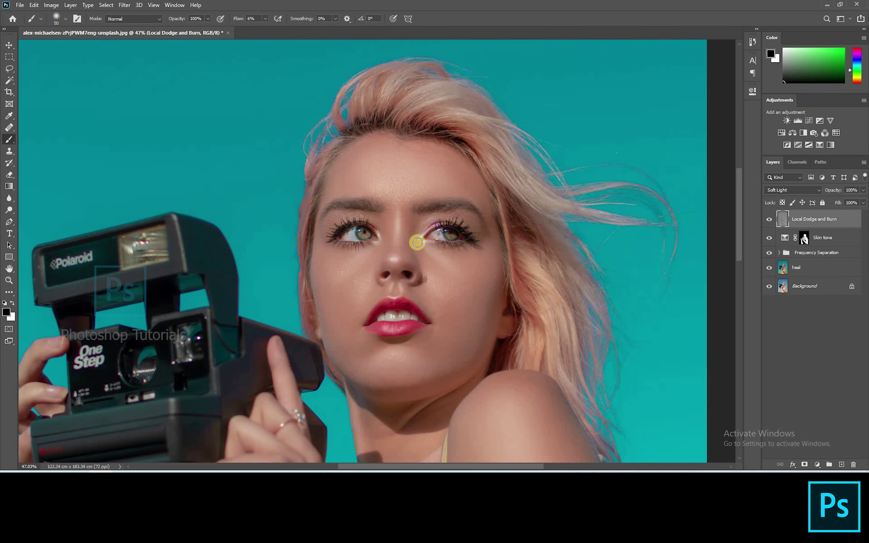
left_click(265, 19)
left_click_drag(265, 28, 259, 29)
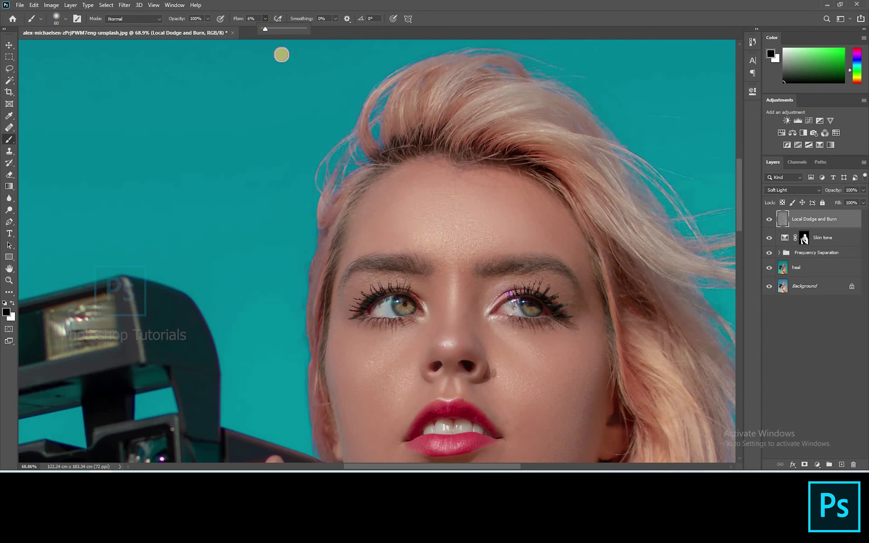
mouse_move(325, 249)
left_mouse_down()
mouse_move(246, 256)
mouse_move(218, 270)
left_mouse_up()
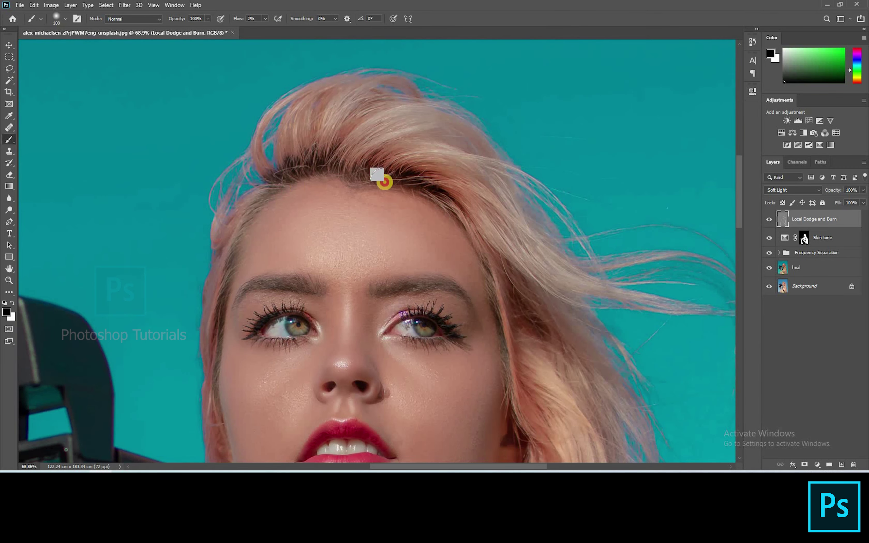
key("bracketright")
key("bracketright")
left_click_drag(385, 162, 464, 145)
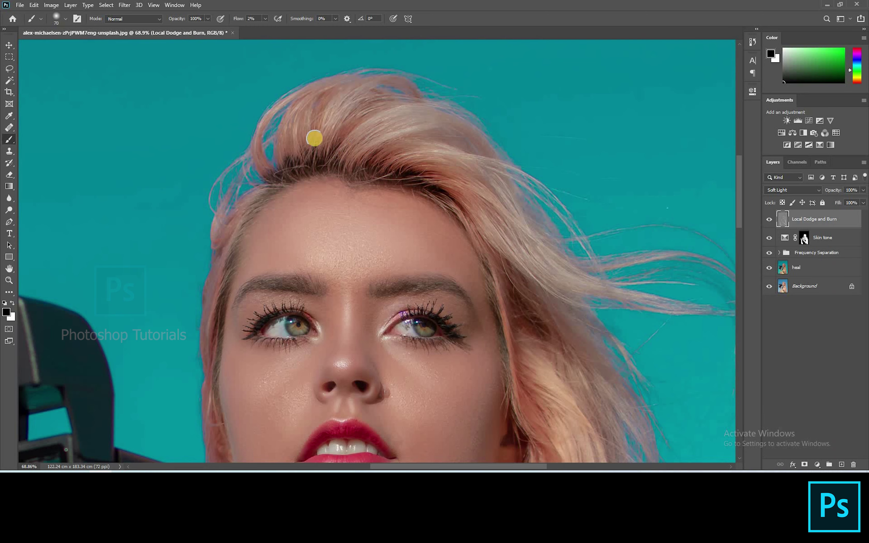
key("bracketright")
key("bracketright")
key("bracketleft")
left_click_drag(511, 284, 401, 169)
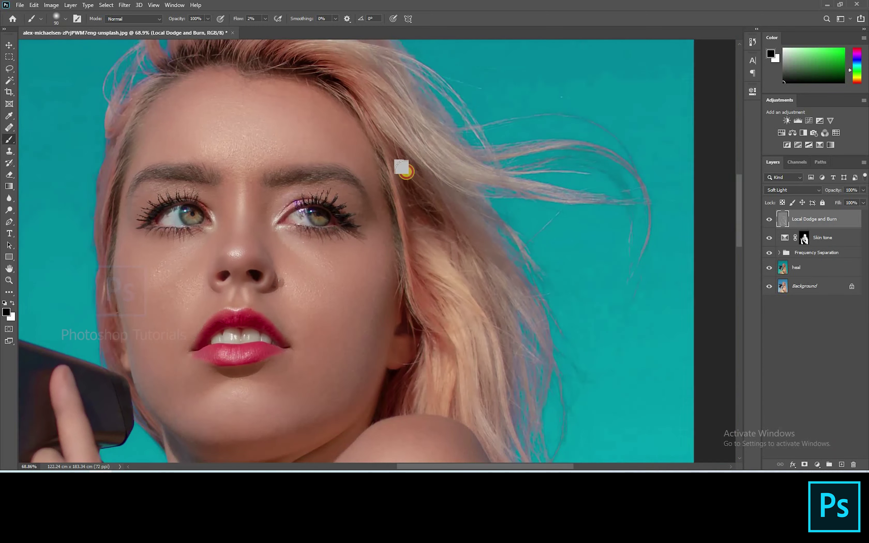
Step: Burn the brow area and the side of the nose with black at brush sizes 45 to 70
left_click_drag(273, 172, 394, 170)
key("bracketleft")
key("bracketleft")
key("bracketleft")
key("bracketleft")
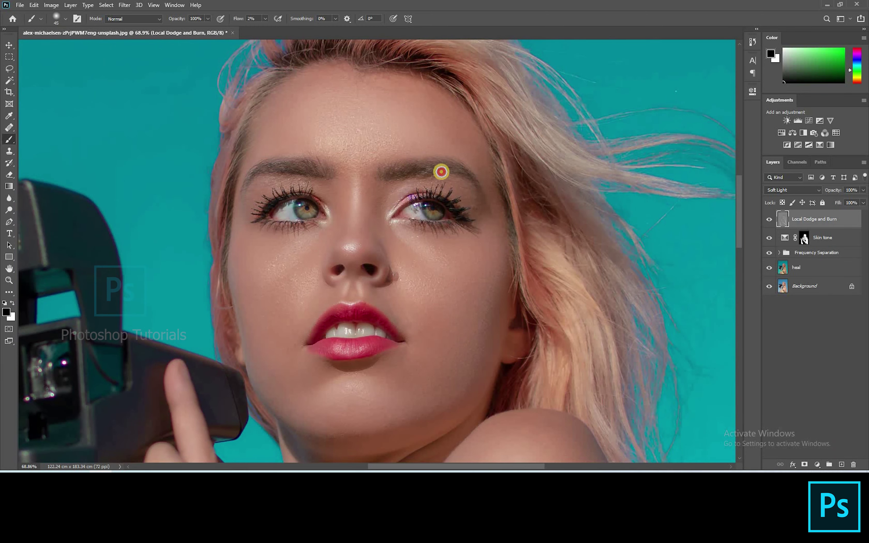
key("bracketright")
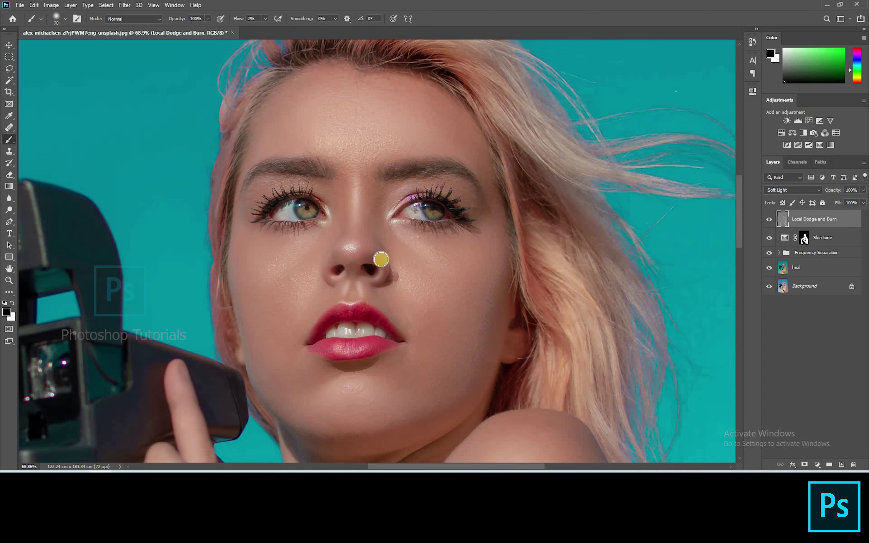
key("bracketleft")
Step: Enlarge the brush to size 90 and shade the temple beside the eye with black
key("bracketright")
key("bracketright")
key("bracketright")
key("bracketright")
key("bracketright")
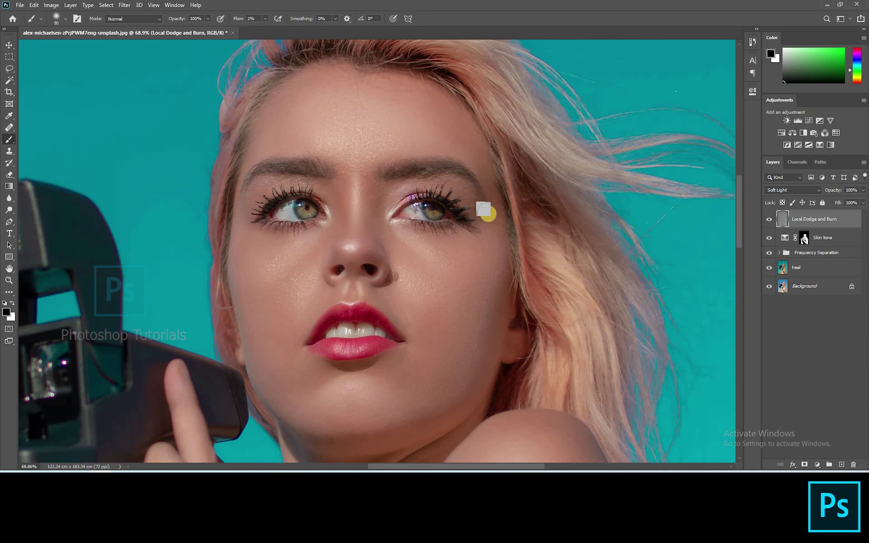
Step: Shade the jawline and lower edge of the chin with a size 80 black brush
left_click_drag(348, 282, 412, 216)
key("bracketleft")
key("bracketleft")
left_click(411, 233)
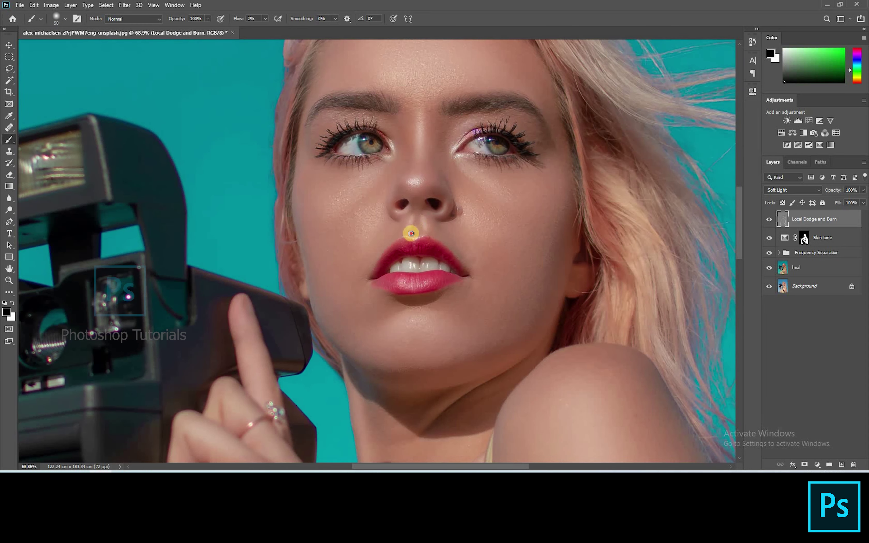
key("bracketright")
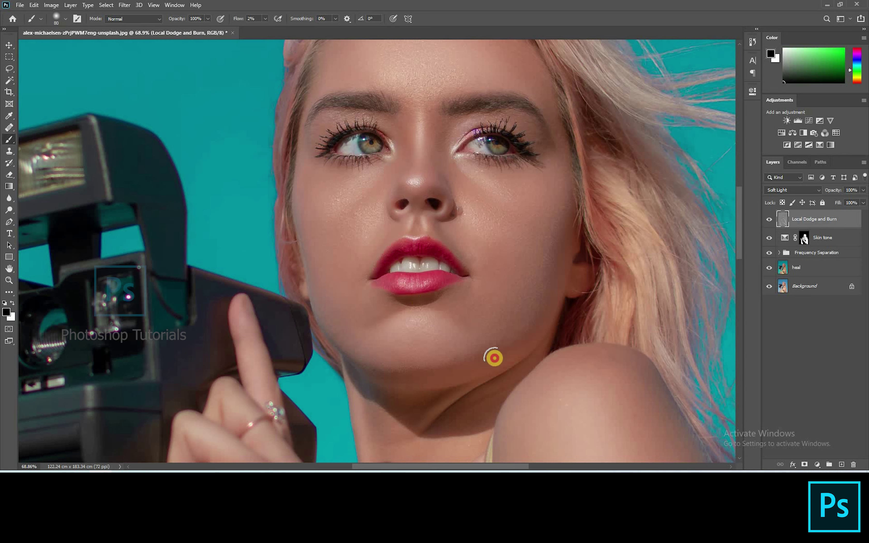
mouse_move(495, 358)
left_mouse_down()
mouse_move(453, 375)
mouse_move(408, 368)
left_mouse_up()
Step: Burn the area above the upper lip with a size 50 brush and the nose bridge with a size 30 brush
key("[")
key("[")
key("[")
key("[")
key("[")
key("[")
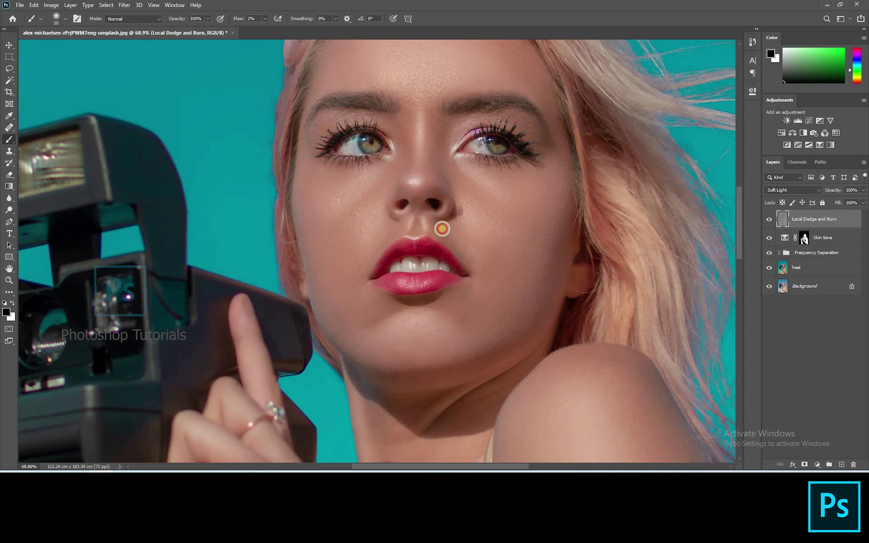
key("]")
key("]")
key("]")
key("]")
key("]")
key("]")
key("]")
key("]")
key("]")
key("]")
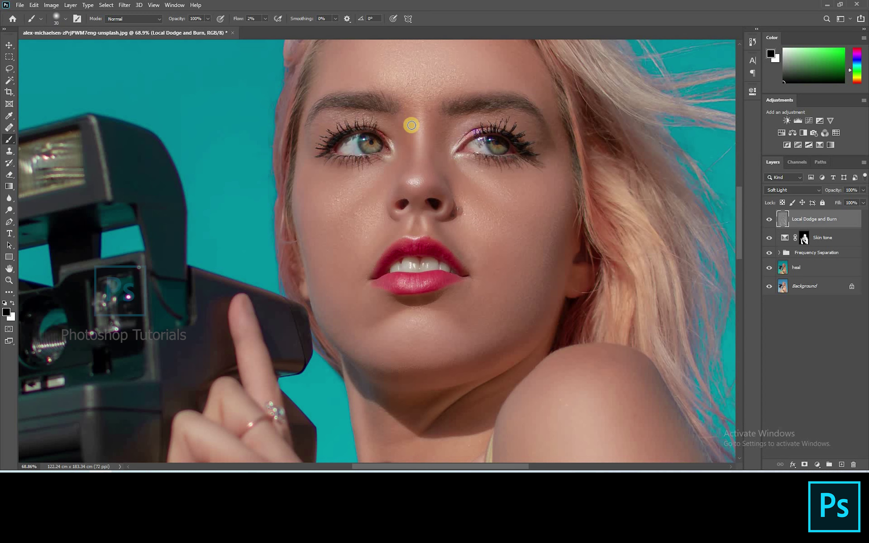
Step: Darken the outer cheek with a size 80 black brush and shade the neck under the chin with size 45
key("]")
key("]")
key("]")
key("]")
key("]")
key("]")
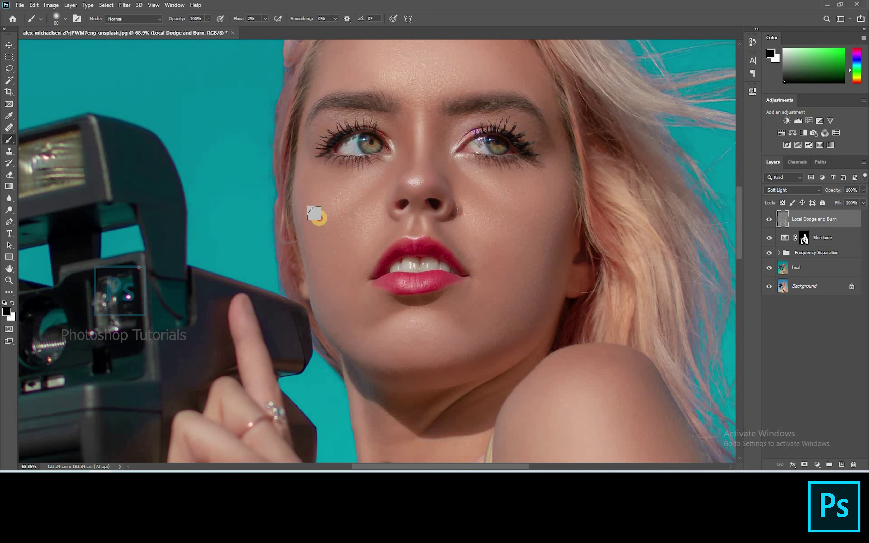
left_click(310, 270)
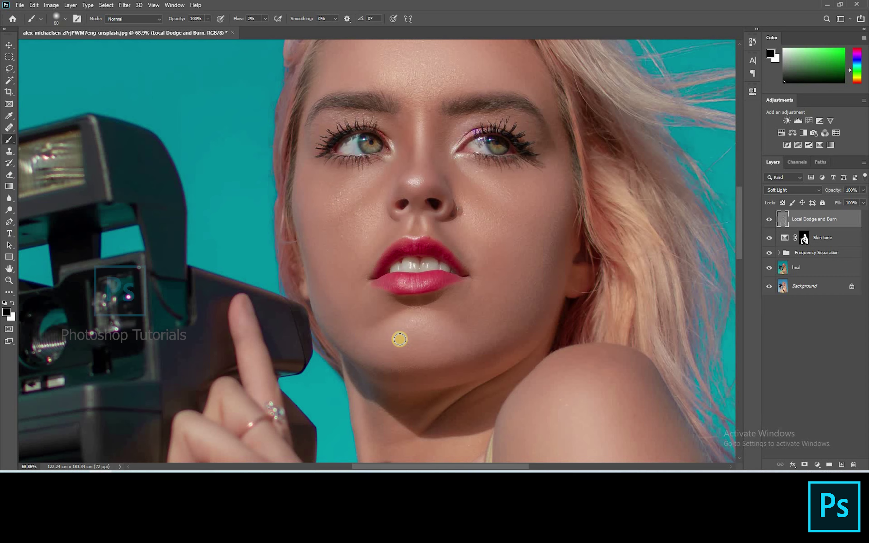
scroll(400, 340, "down", 5)
left_click_drag(516, 301, 472, 113)
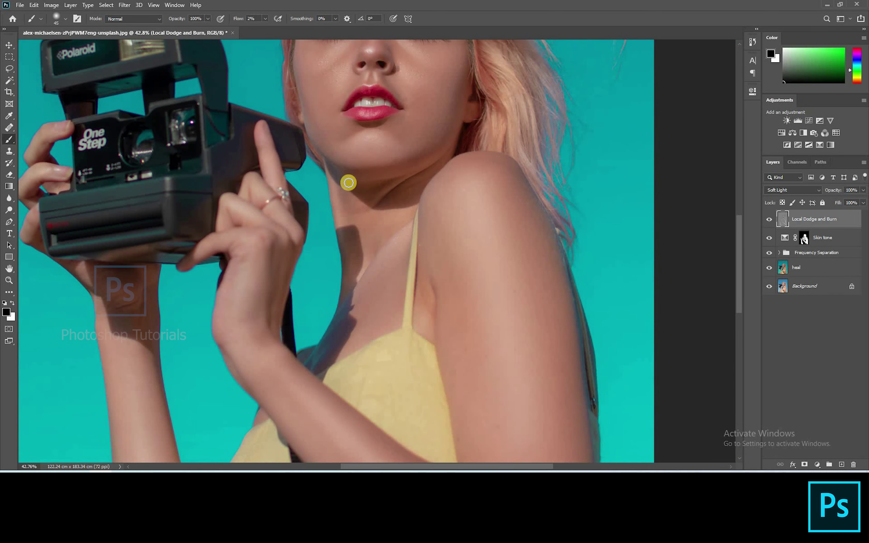
Step: Enlarge the brush to about size 300 and burn the shadow sides of the shoulder, upper arm and forearms
scroll(391, 179, "down", 2)
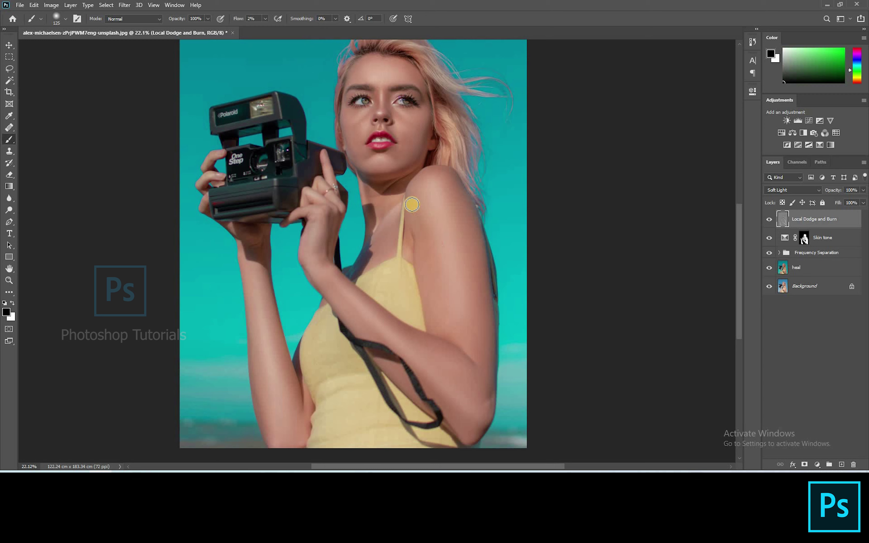
key("]")
key("]")
key("]")
key("]")
key("]")
key("]")
key("]")
key("]")
key("]")
mouse_move(412, 189)
left_mouse_down()
mouse_move(447, 277)
mouse_move(472, 251)
mouse_move(451, 187)
mouse_move(439, 183)
mouse_move(465, 247)
mouse_move(482, 354)
left_mouse_up()
key("bracketleft")
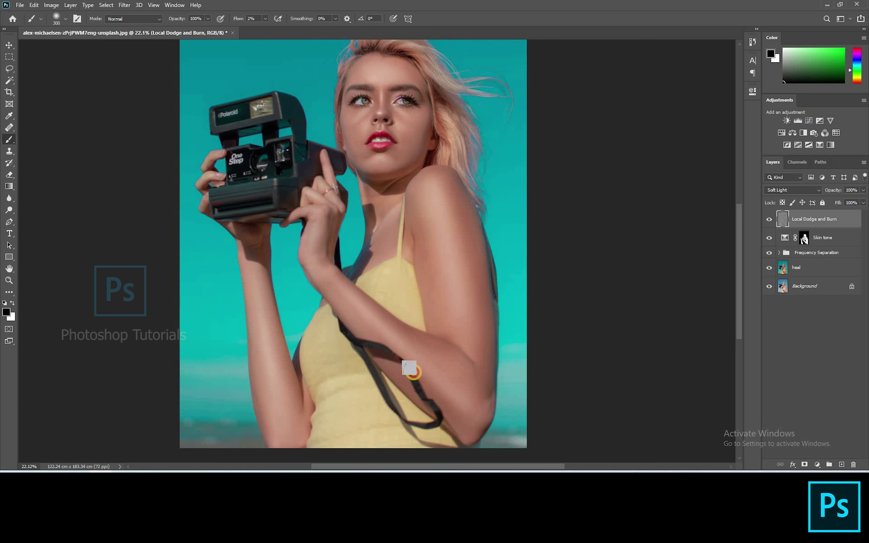
mouse_move(260, 259)
left_mouse_down()
mouse_move(289, 364)
mouse_move(267, 260)
mouse_move(271, 296)
mouse_move(254, 347)
left_mouse_up()
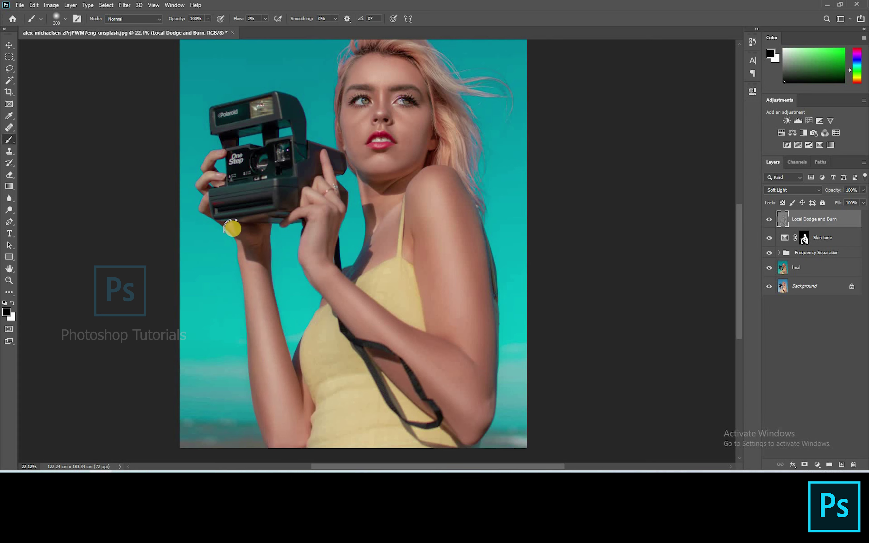
Step: Shade the hand and wrist beneath the camera with a size 150 black brush
key("bracketright")
key("bracketright")
key("bracketright")
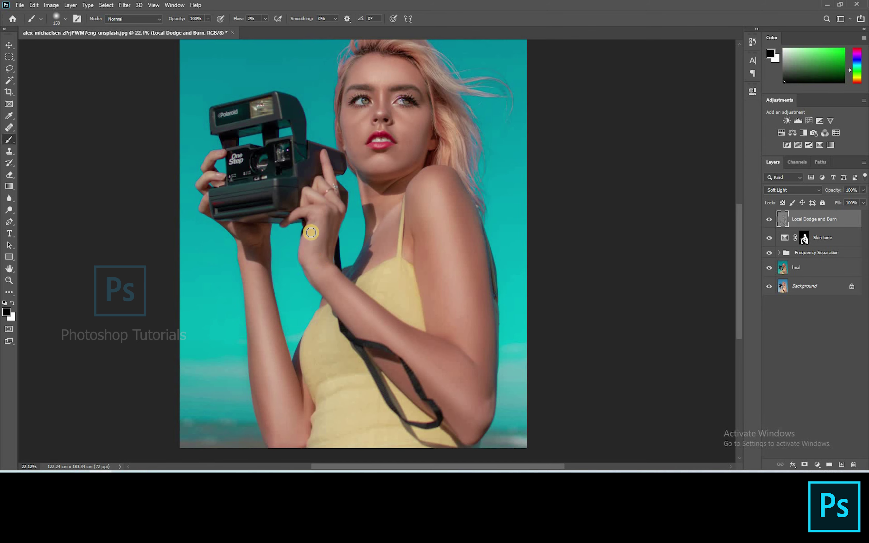
scroll(583, 253, "down", 4)
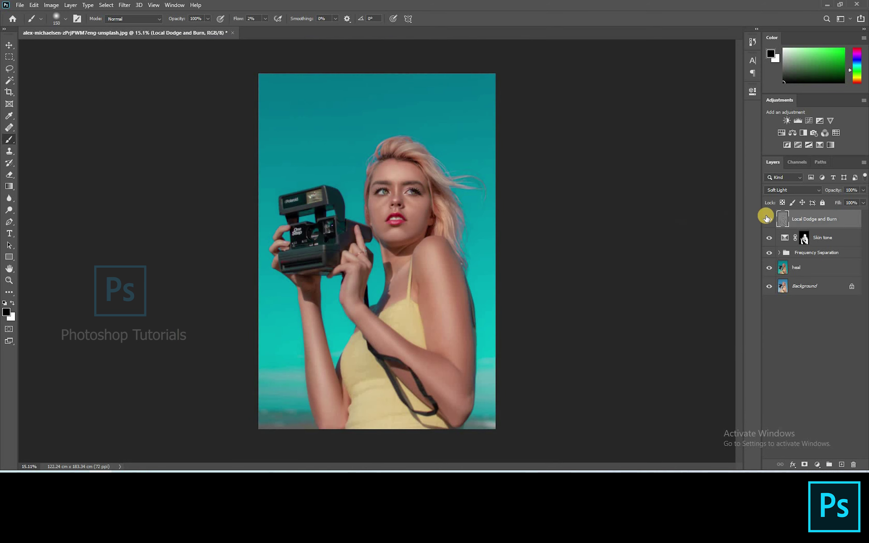
Step: Raise the brush flow to 6% and darken the rims of both irises with a black brush of about size 15
scroll(382, 192, "up", 20)
key("bracketleft")
key("bracketleft")
key("bracketleft")
key("bracketleft")
key("bracketleft")
key("bracketleft")
key("bracketleft")
key("bracketleft")
key("bracketleft")
key("bracketleft")
key("bracketleft")
key("bracketleft")
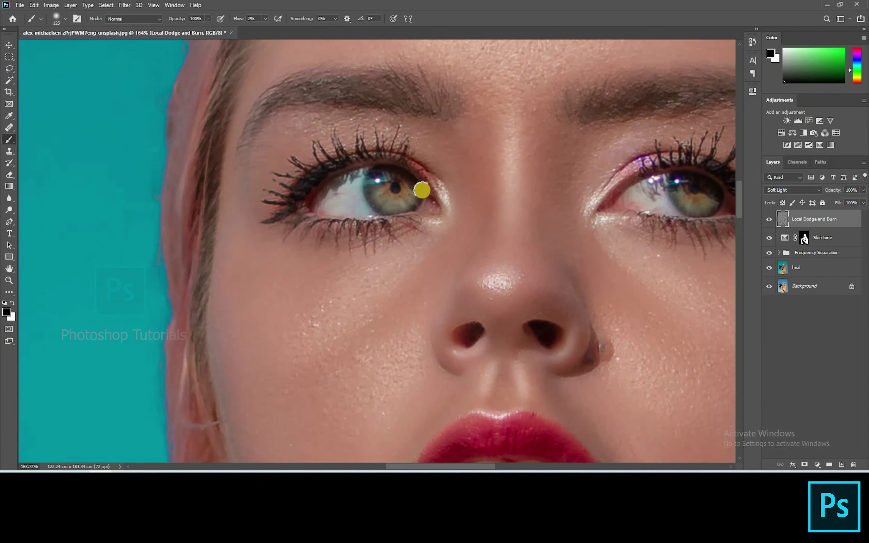
left_click(265, 19)
left_click(266, 29)
mouse_move(376, 201)
left_mouse_down()
mouse_move(394, 212)
mouse_move(412, 175)
left_mouse_up()
key("bracketleft")
key("bracketleft")
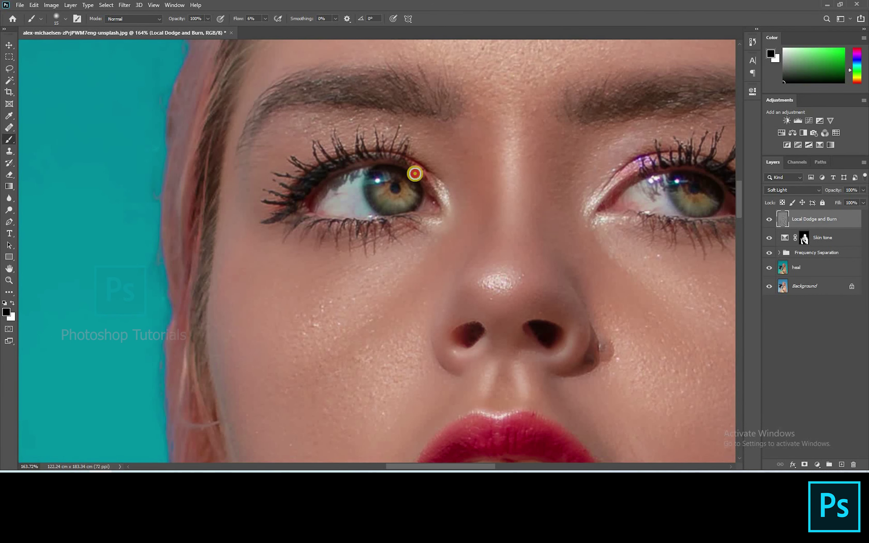
mouse_move(671, 182)
left_mouse_down()
mouse_move(517, 146)
mouse_move(594, 175)
mouse_move(634, 165)
left_mouse_up()
key("bracketleft")
left_click(518, 131)
left_click_drag(187, 193, 431, 158)
Step: Enlarge the brush to size 25 and darken both eyebrows with black
key("bracketright")
scroll(444, 172, "down", 3)
key("bracketright")
key("bracketright")
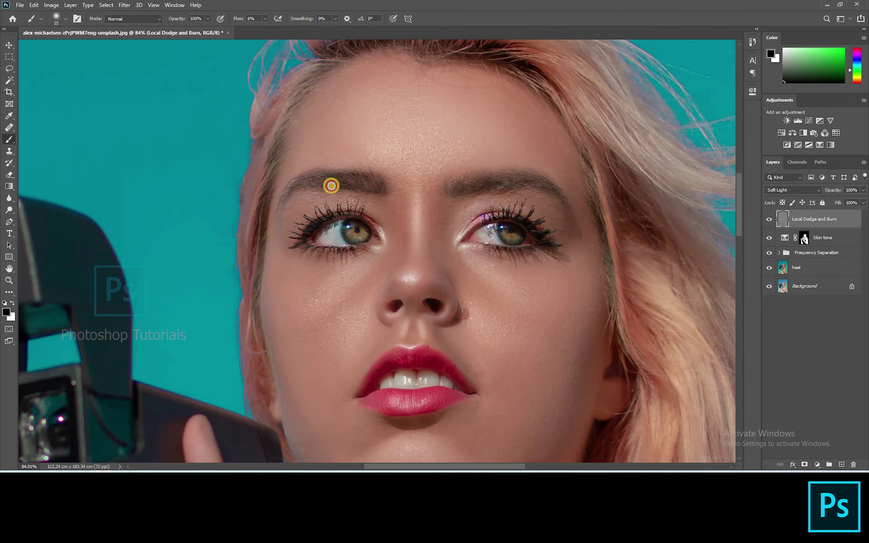
left_click_drag(331, 186, 281, 207)
mouse_move(456, 197)
left_mouse_down()
mouse_move(460, 180)
mouse_move(505, 174)
left_mouse_up()
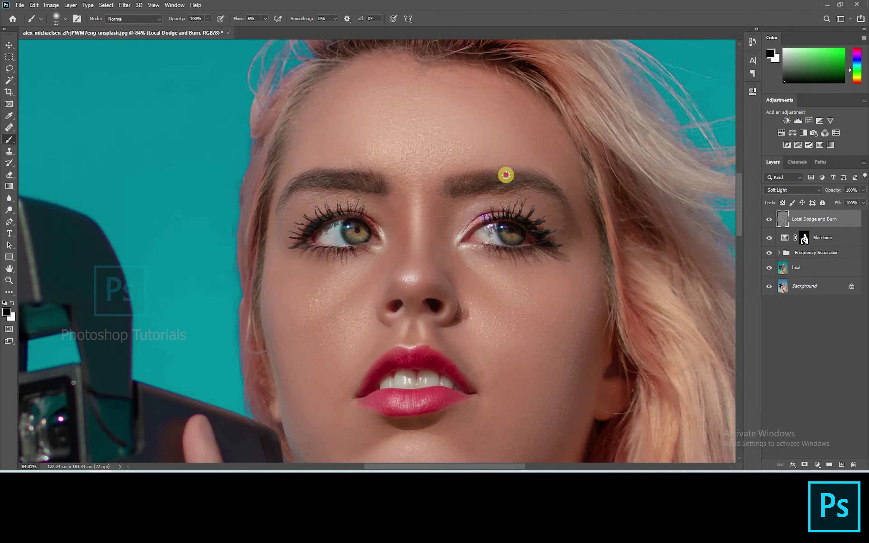
key("ctrl+0")
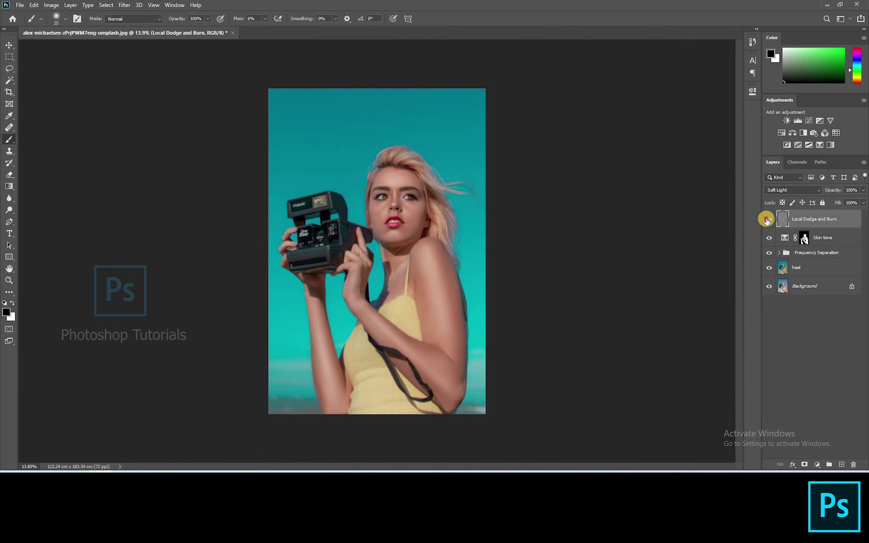
Step: Reduce the black brush to size 15 and darken the rim of the iris on the camera side of the face
scroll(403, 188, "up", 10)
key("bracketleft")
key("bracketleft")
key("bracketleft")
key("bracketleft")
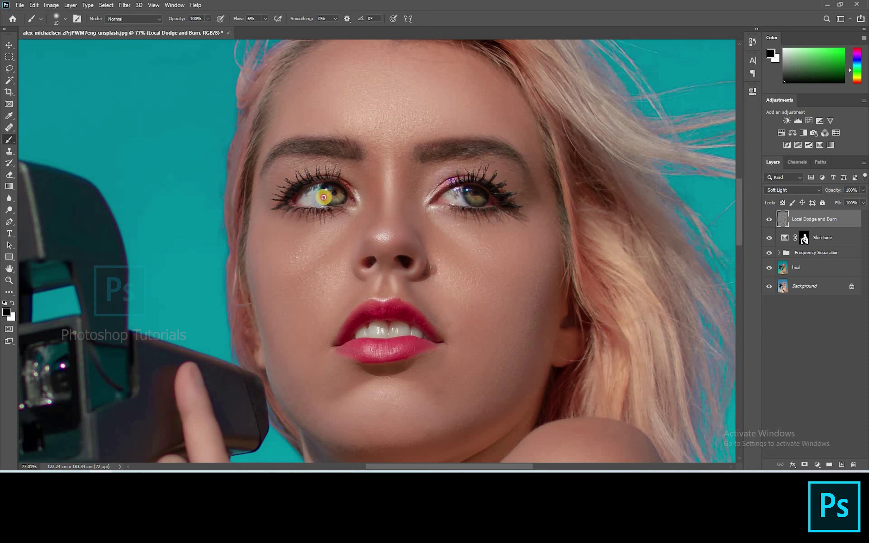
Step: Burn the darker strands on the crown and along the hairline with a black brush of size 45 to 70
mouse_move(381, 328)
left_mouse_down()
mouse_move(361, 213)
mouse_move(347, 399)
left_mouse_up()
left_click_drag(364, 51, 352, 196)
key("bracketright")
key("bracketright")
key("bracketright")
key("bracketright")
key("bracketright")
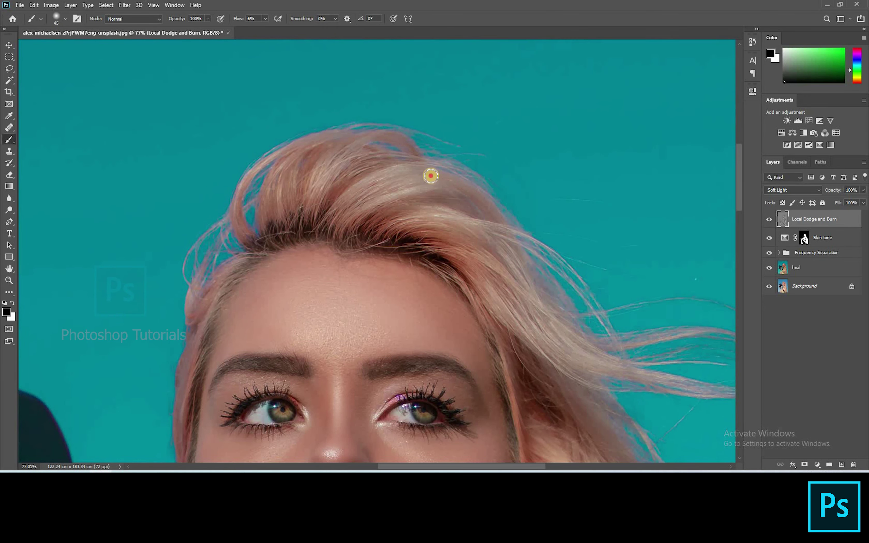
key("bracketright")
key("bracketright")
scroll(401, 186, "down", 5)
scroll(401, 186, "right", 3)
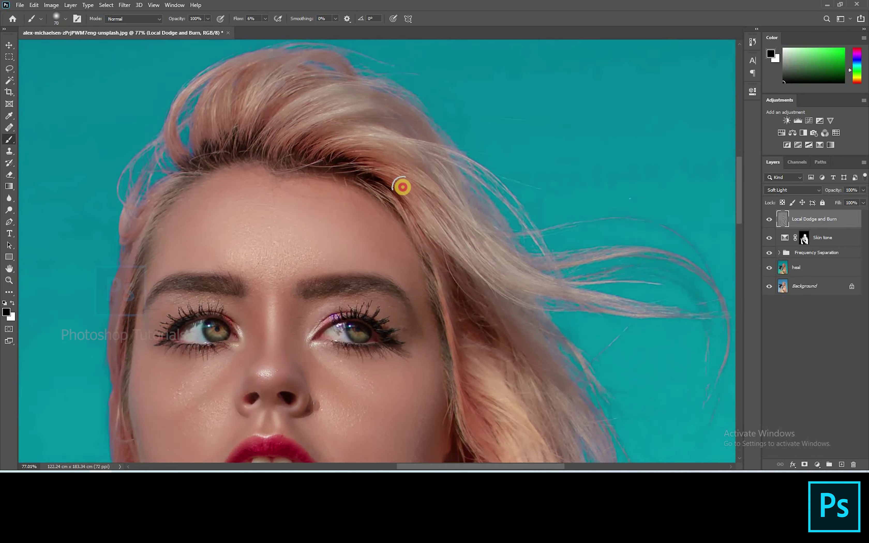
Step: Enlarge the brush to about size 100 and deepen the shadows in the hair lengths beside the cheek and shoulder
key("bracketright")
key("bracketright")
key("bracketright")
key("bracketright")
key("bracketright")
scroll(435, 211, "down", 3)
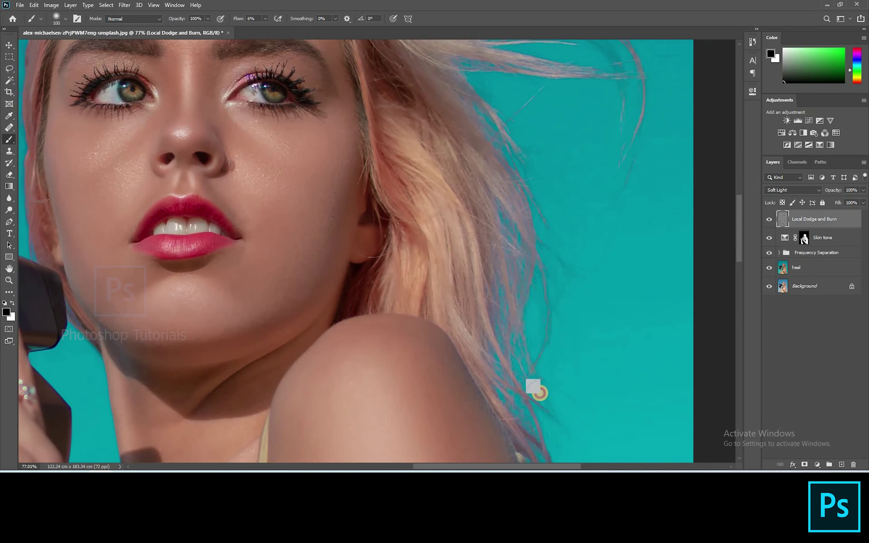
key("bracketleft")
key("bracketleft")
scroll(389, 285, "down", 5)
key("bracketleft")
key("bracketleft")
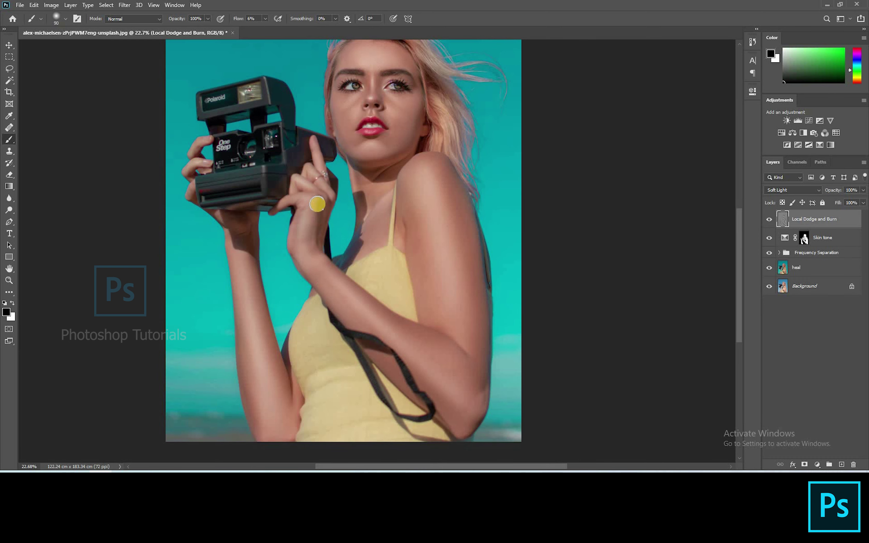
scroll(269, 253, "down", 2)
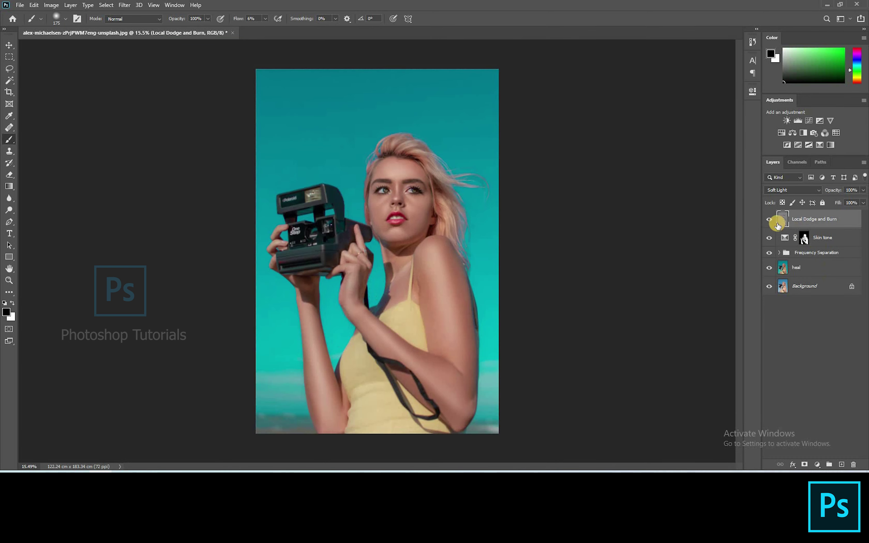
scroll(602, 219, "up", 1)
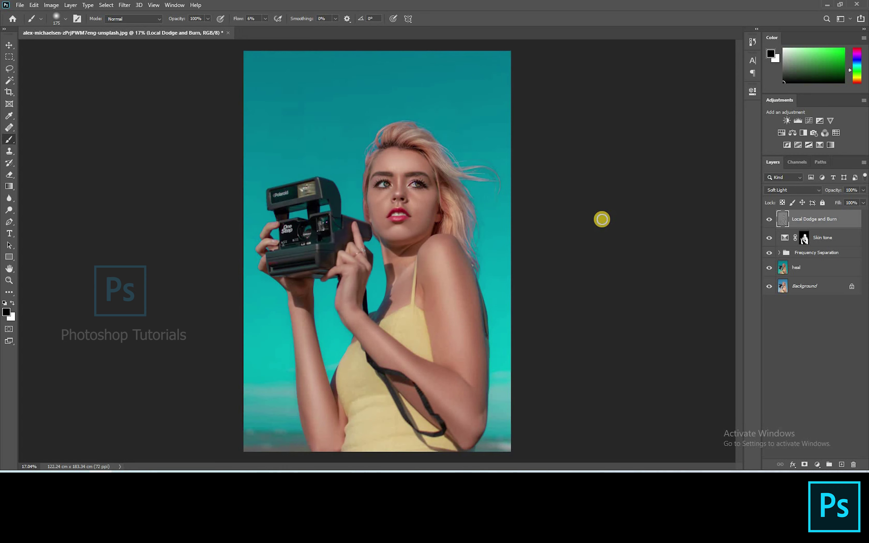
scroll(602, 220, "down", 2)
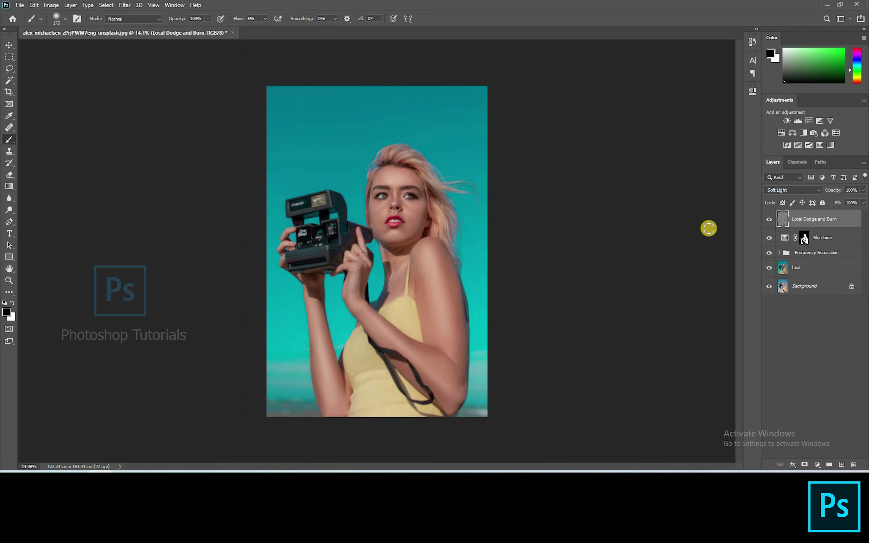
Step: Add a layer named blush and paint bright red over the bridge, tip and wings of the nose with a small brush
scroll(708, 229, "up", 2)
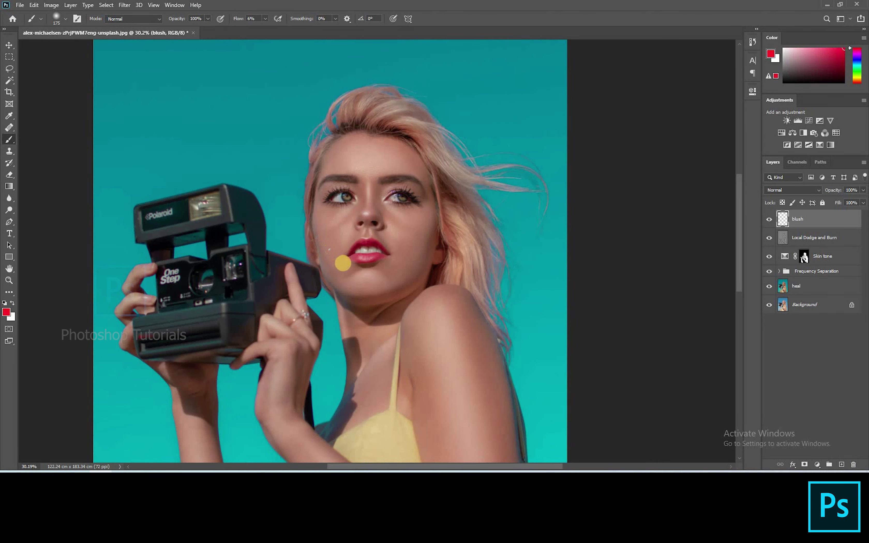
scroll(343, 256, "up", 3)
key("bracketleft")
key("bracketleft")
key("bracketleft")
key("bracketleft")
key("bracketleft")
left_click_drag(356, 233, 346, 233)
mouse_move(348, 188)
left_mouse_down()
mouse_move(352, 220)
mouse_move(354, 195)
mouse_move(356, 224)
mouse_move(382, 261)
mouse_move(377, 246)
mouse_move(371, 267)
mouse_move(376, 241)
mouse_move(354, 257)
mouse_move(364, 265)
mouse_move(361, 245)
mouse_move(340, 240)
mouse_move(317, 263)
mouse_move(345, 242)
mouse_move(347, 249)
mouse_move(328, 225)
mouse_move(344, 238)
mouse_move(354, 156)
mouse_move(350, 235)
mouse_move(349, 191)
mouse_move(376, 232)
left_mouse_up()
key("bracketleft")
key("bracketleft")
key("bracketright")
key("bracketright")
key("bracketleft")
key("bracketleft")
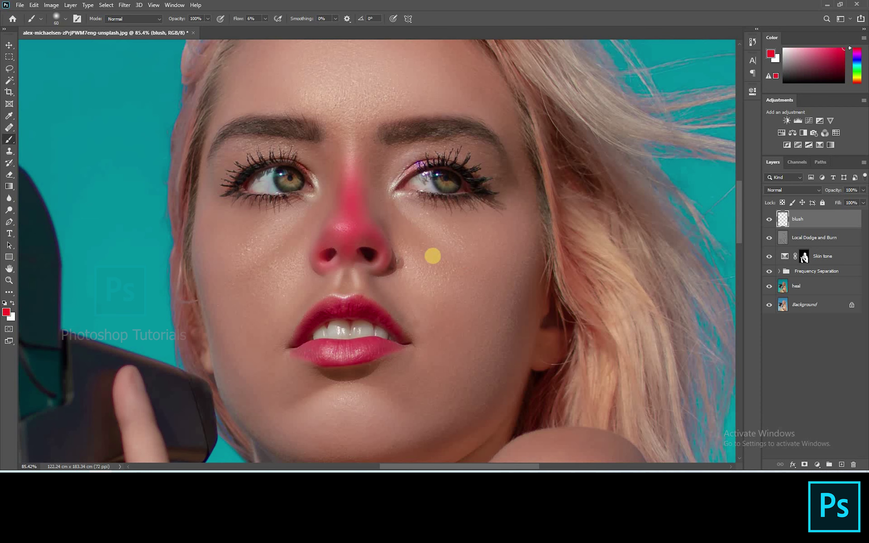
Step: Paint red on both cheeks with a size 250 brush and set the blush layer's blend mode to Soft Light
left_click_drag(460, 265, 445, 262)
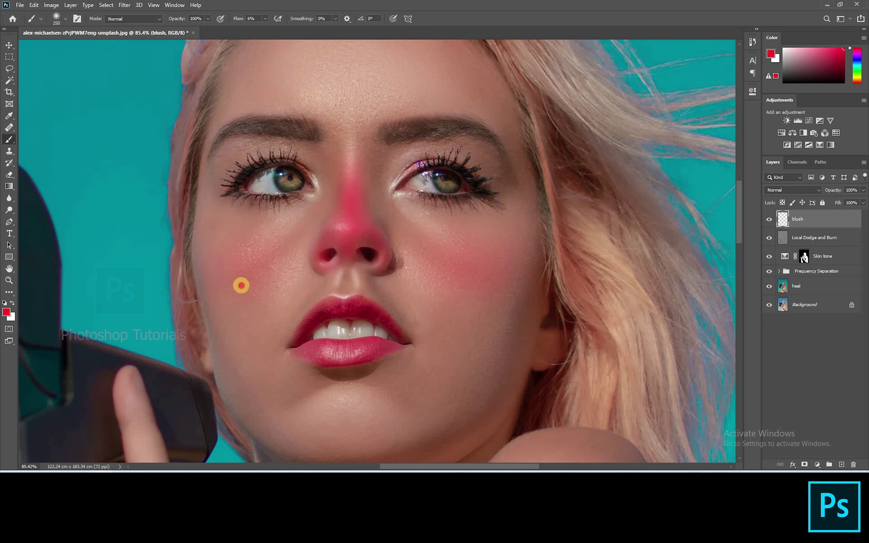
scroll(262, 274, "down", 7)
left_click_drag(834, 189, 811, 197)
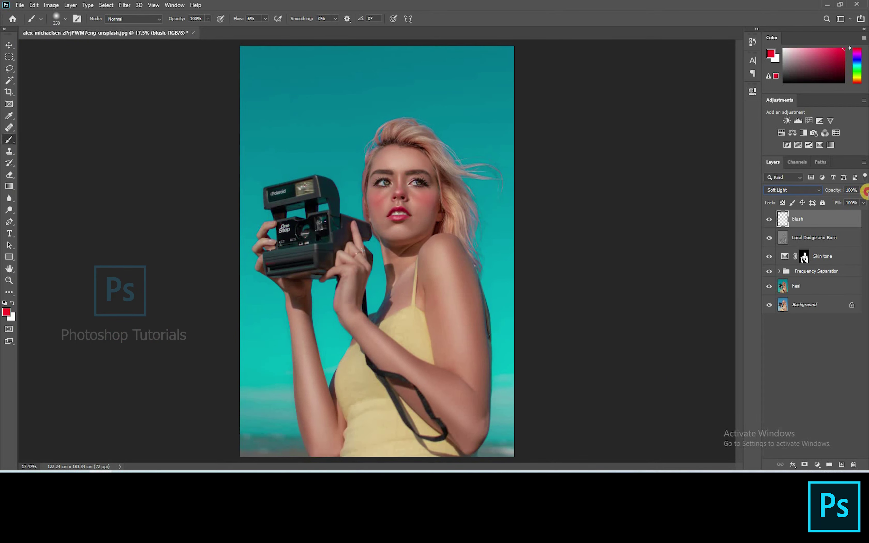
left_click(786, 324)
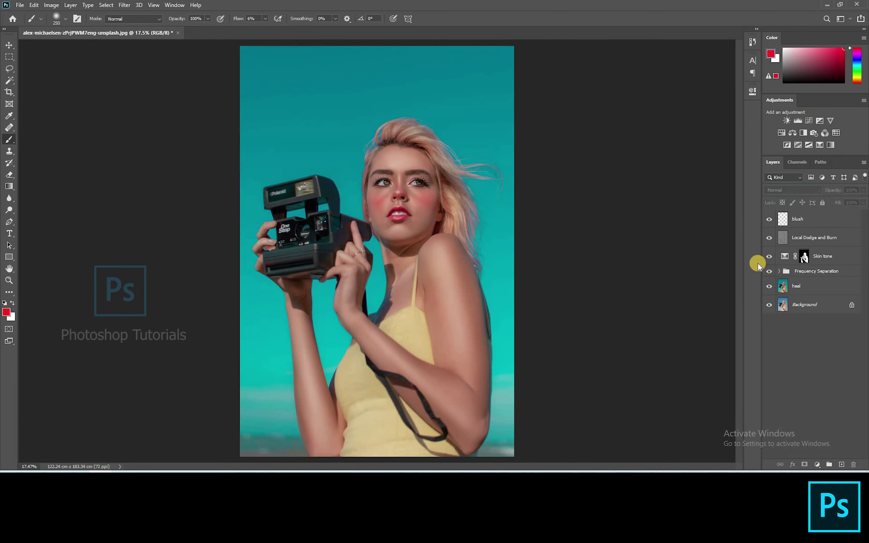
Step: Build up the red blush on the face, reducing the brush to size 175, and compare the edit with the Background layer alone
scroll(304, 206, "up", 6)
left_click(813, 219)
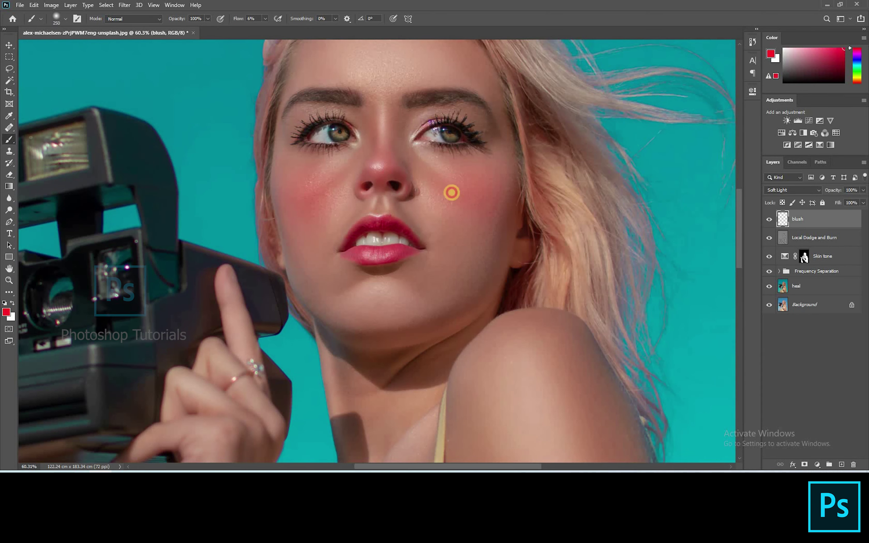
key("bracketleft")
key("bracketleft")
scroll(628, 306, "down", 6)
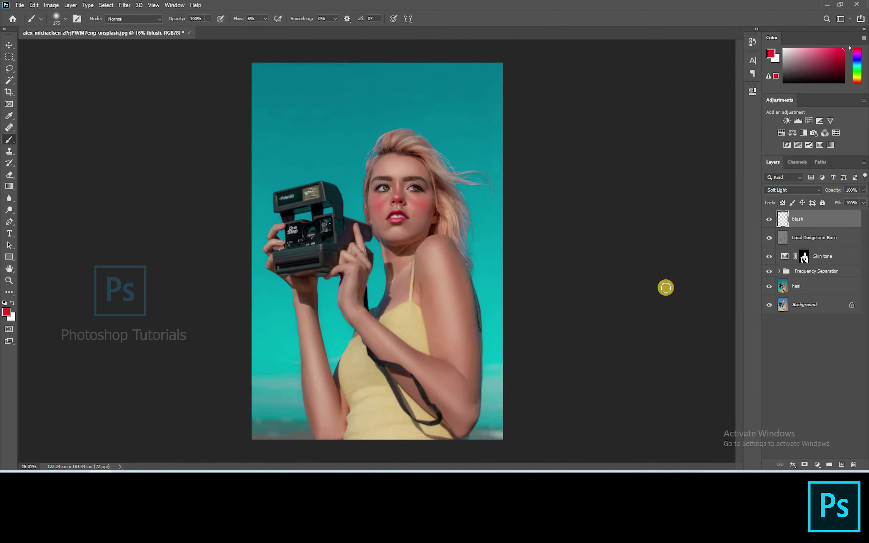
left_click(792, 359)
left_click(769, 305, "alt")
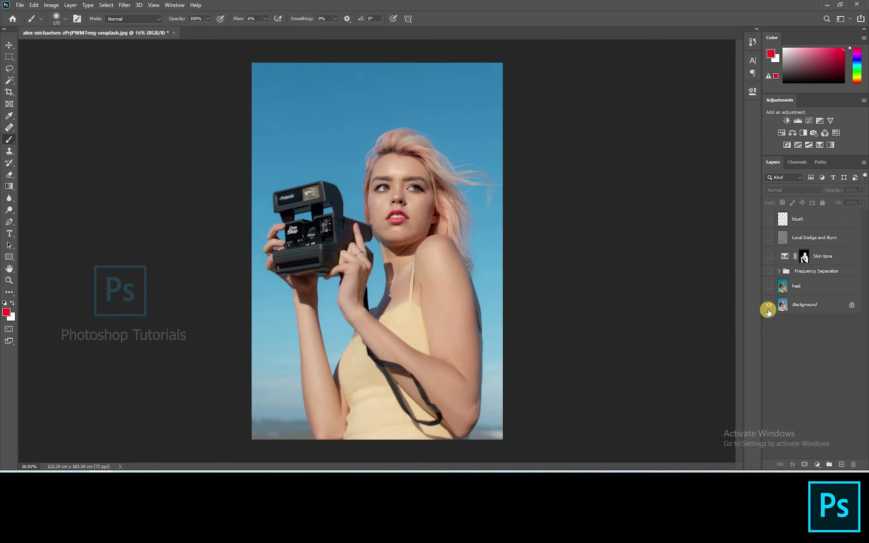
left_click(769, 308, "alt")
Step: Add a Channel Mixer adjustment layer named overall tone and tune its channels to warm the dress and skin
left_click(824, 133)
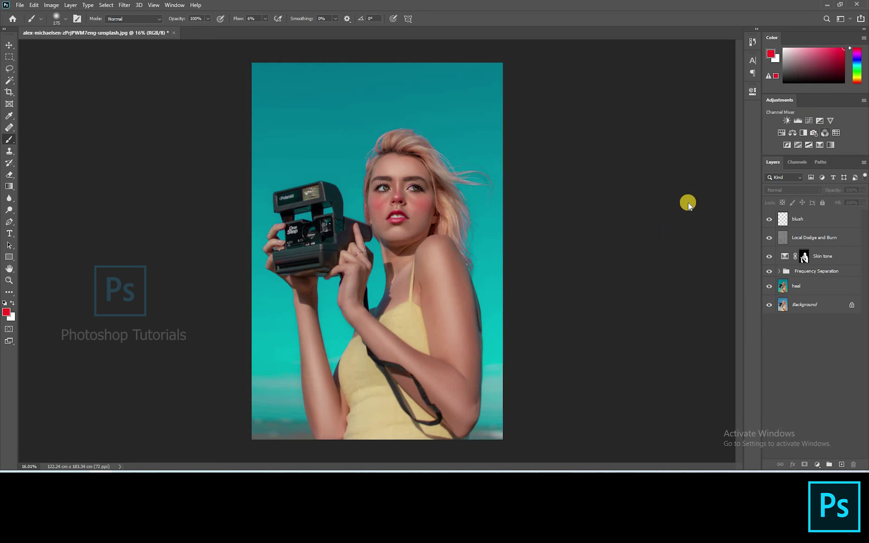
left_click_drag(675, 197, 714, 197)
left_click_drag(644, 162, 705, 162)
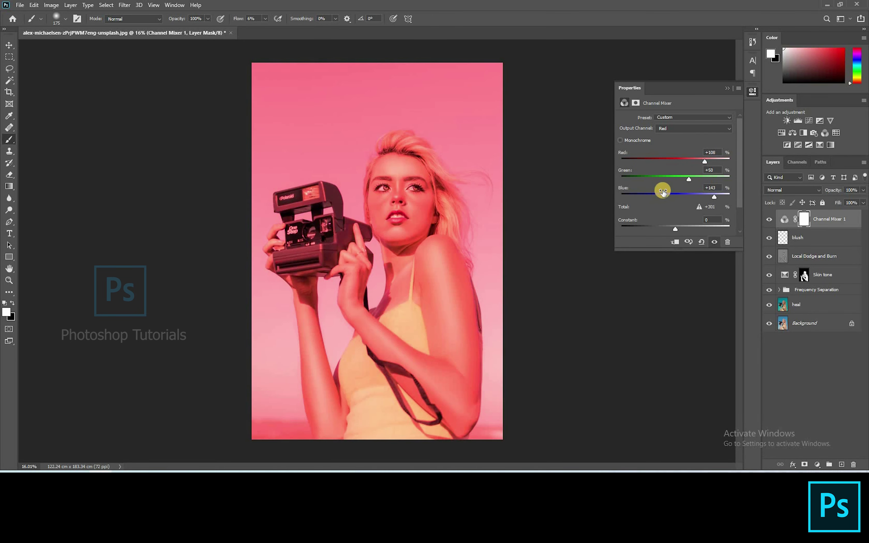
left_click_drag(714, 196, 648, 197)
left_click_drag(683, 178, 709, 161)
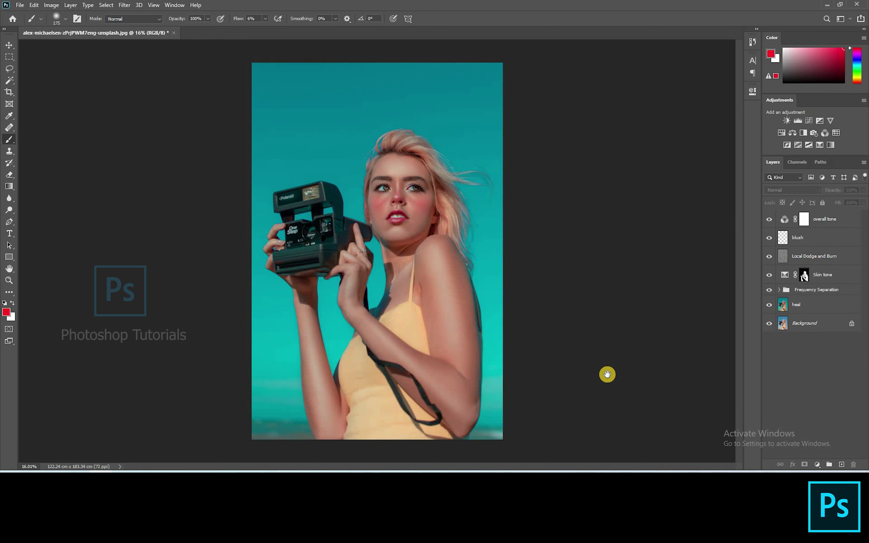
Step: Add a Levels adjustment layer and set the Green channel's input levels to 19, 1.46 and 208
scroll(524, 331, "up", 2)
left_click_drag(442, 314, 506, 268)
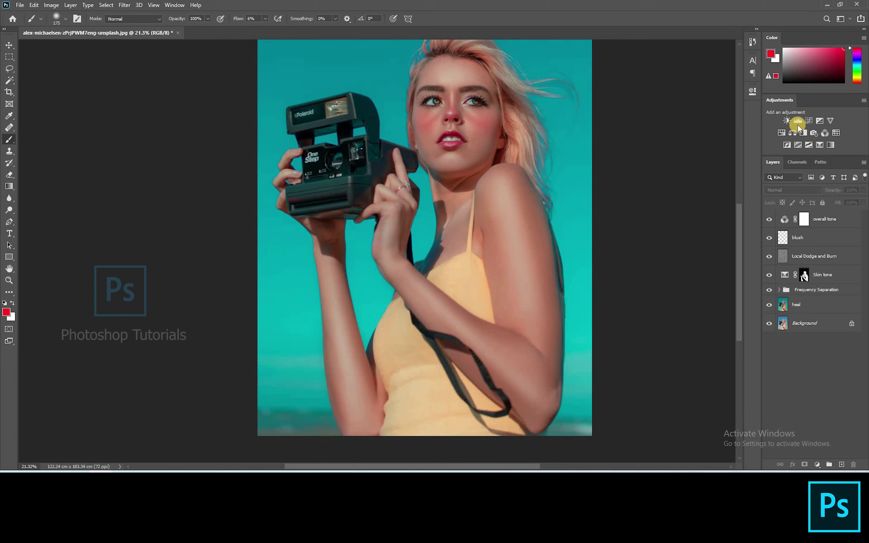
left_click(797, 121)
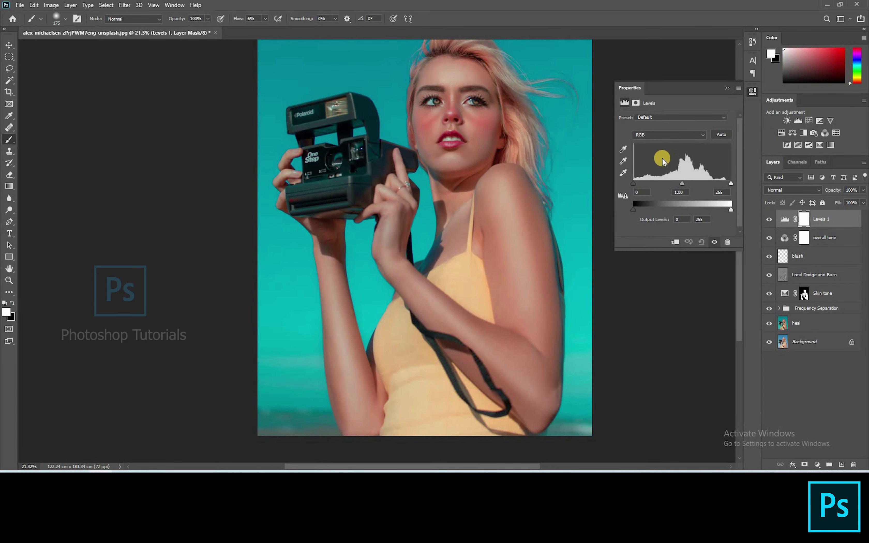
left_click(668, 135)
left_click(660, 148)
left_click_drag(634, 184, 640, 183)
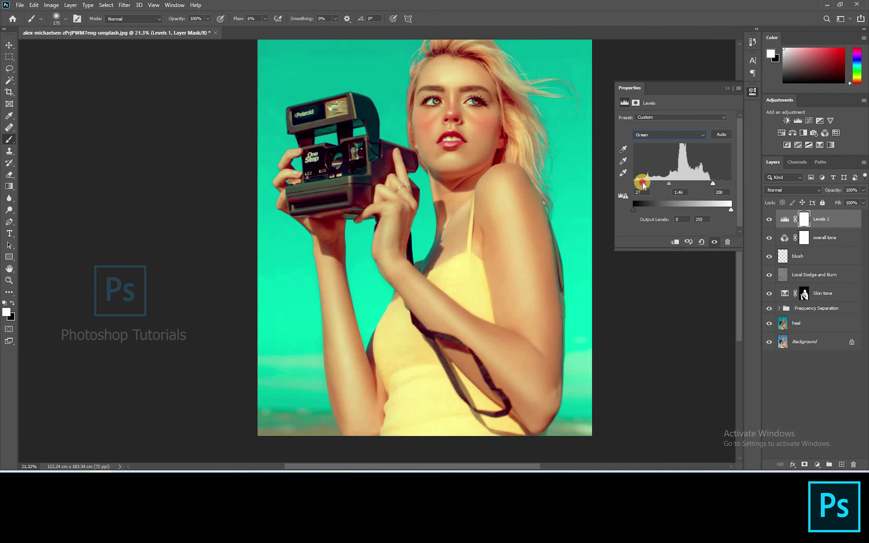
left_click_drag(584, 193, 544, 250)
key("ctrl+0")
Step: Lower the Levels adjustment's Blue channel midtones to 0.72 and raise its black input level for a yellow-green cast
left_click(658, 135)
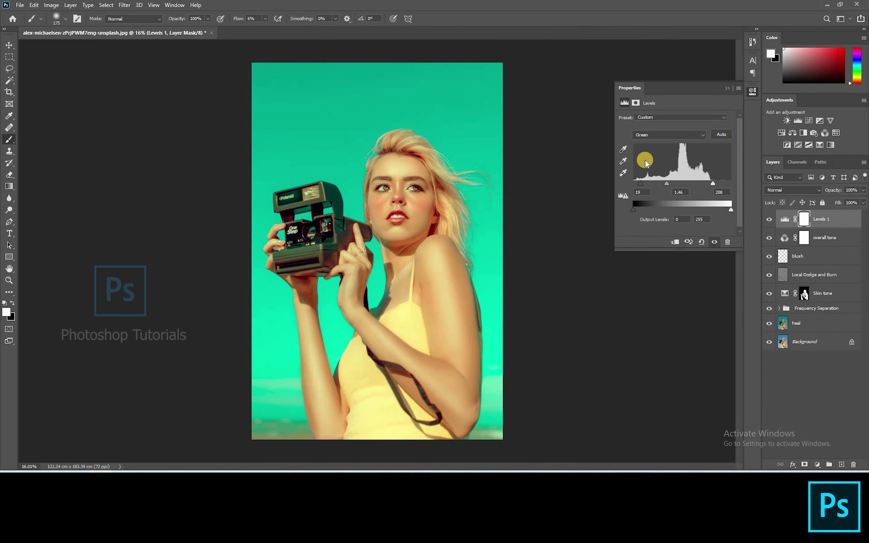
left_click(646, 167)
left_click_drag(682, 184, 693, 184)
left_click_drag(633, 183, 651, 184)
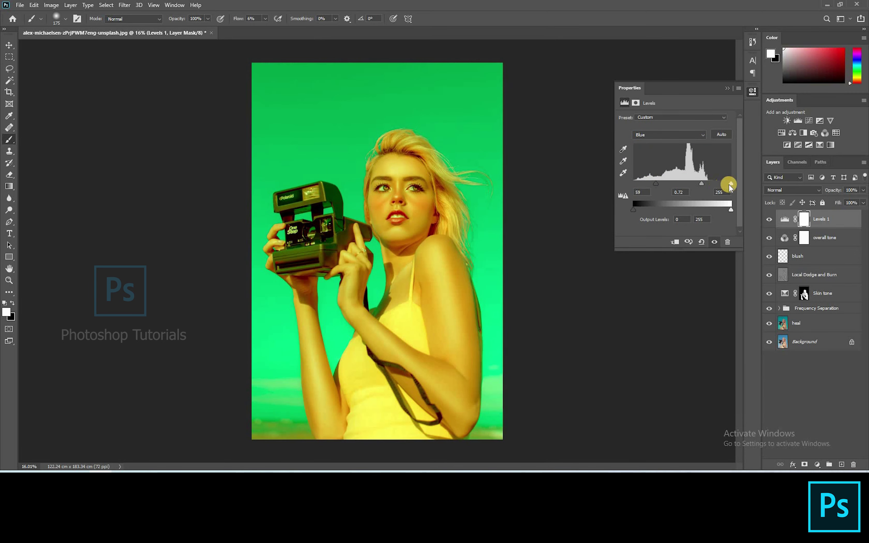
mouse_move(731, 184)
left_mouse_down()
mouse_move(700, 186)
mouse_move(747, 179)
left_mouse_up()
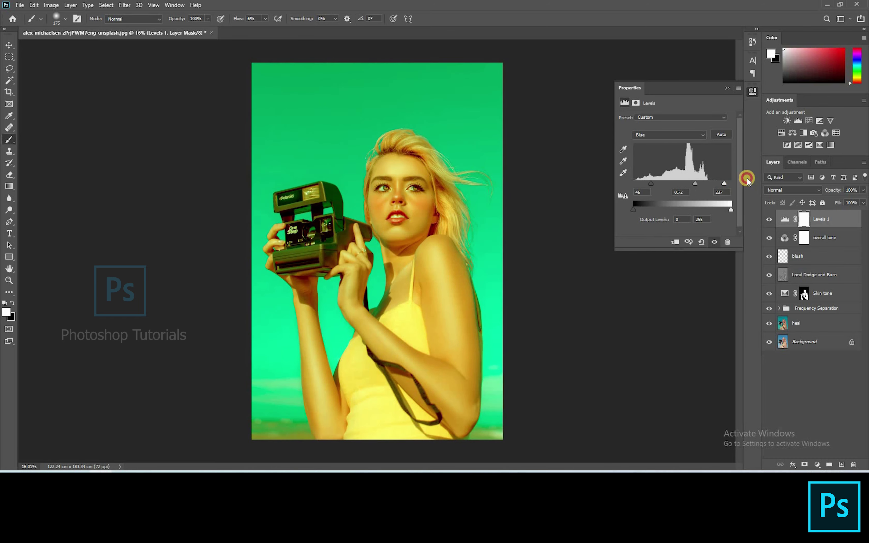
left_click(727, 89)
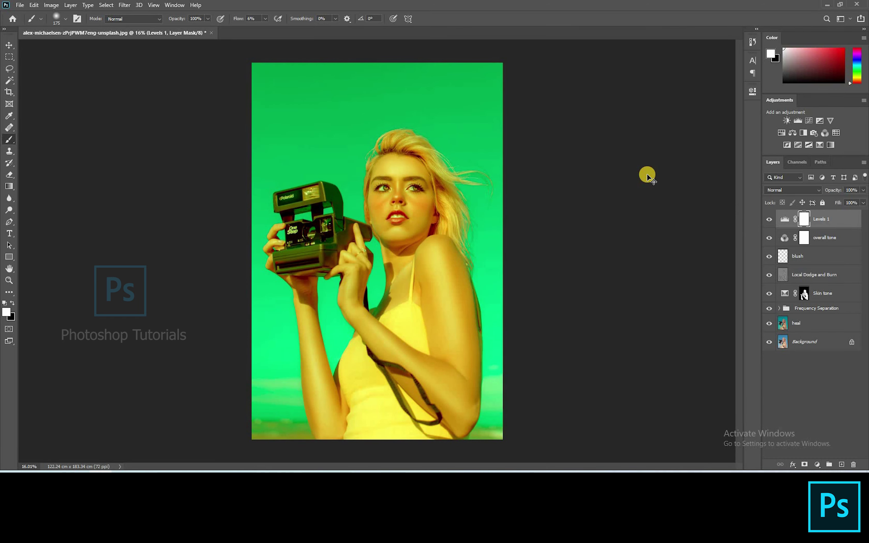
Step: Invert the Levels layer mask to black and paint both irises with a size 25 white brush
key("ctrl+i")
scroll(399, 156, "up", 5)
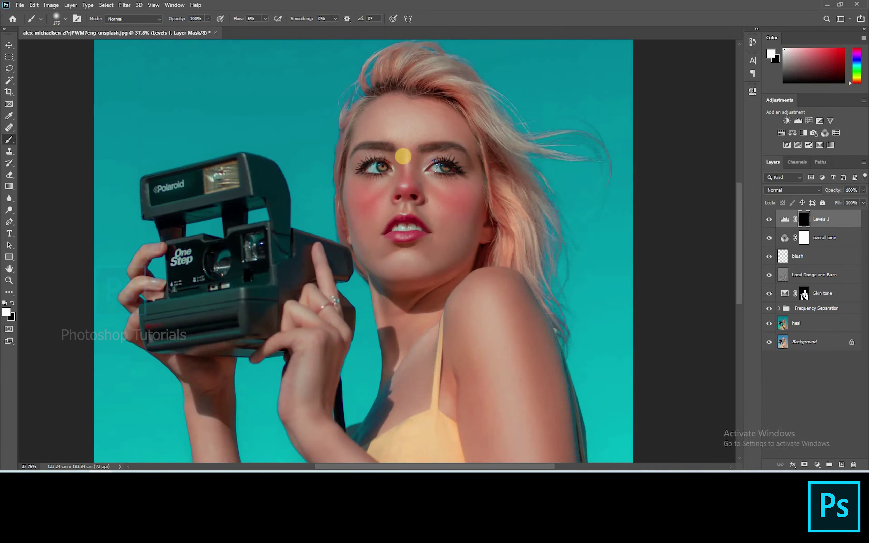
scroll(403, 156, "up", 2)
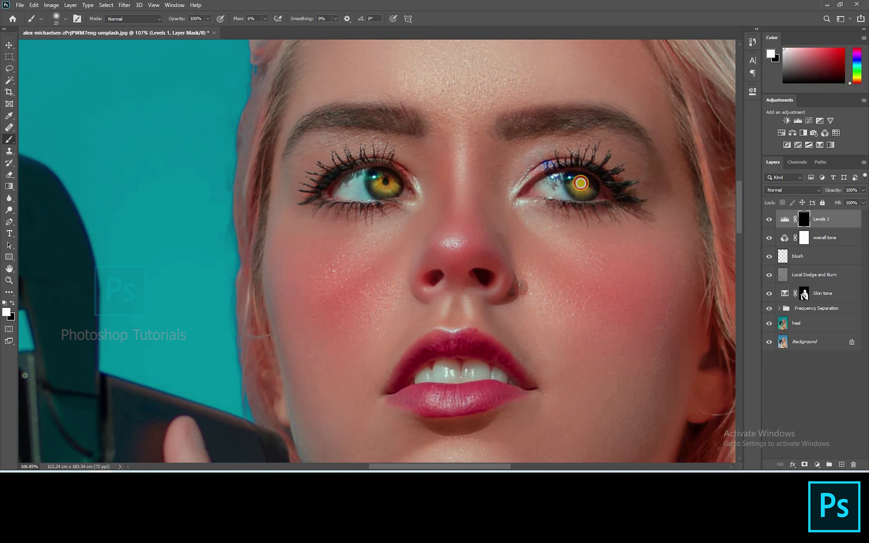
left_click_drag(584, 187, 579, 196)
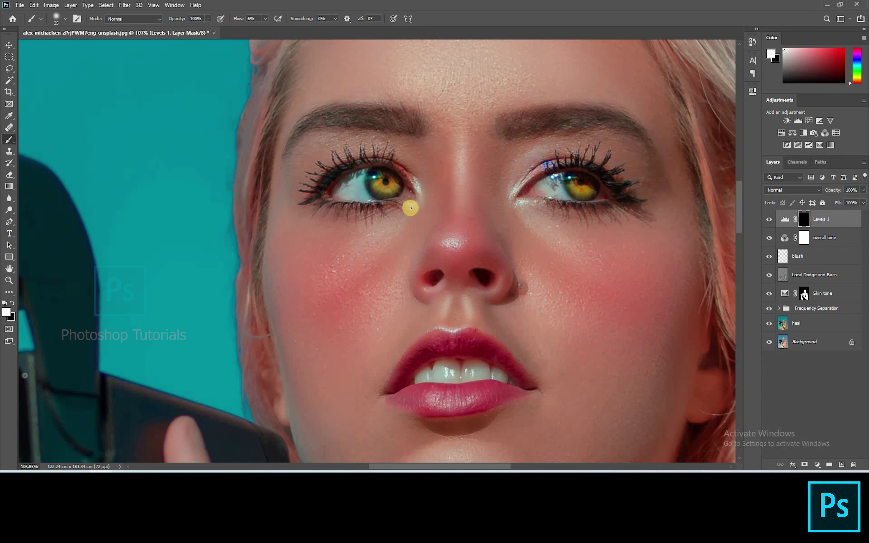
Step: Try to paint the Levels effect onto the dress's lower edge with a size 150 white brush at 6% flow
key("ctrl+0")
scroll(373, 403, "up", 7)
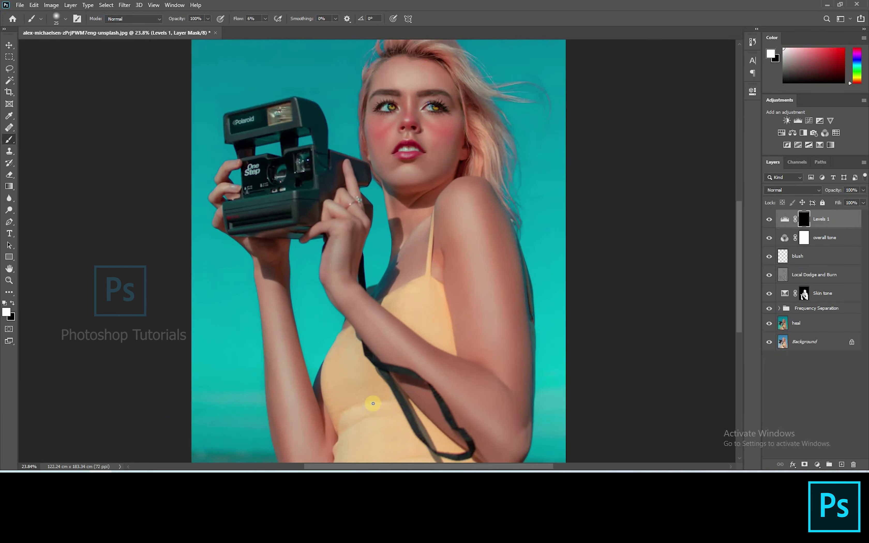
scroll(348, 335, "down", 4)
key("bracketright")
key("bracketright")
key("bracketright")
key("bracketright")
key("bracketright")
key("bracketright")
key("bracketright")
key("bracketright")
key("bracketright")
key("bracketright")
key("bracketright")
key("bracketright")
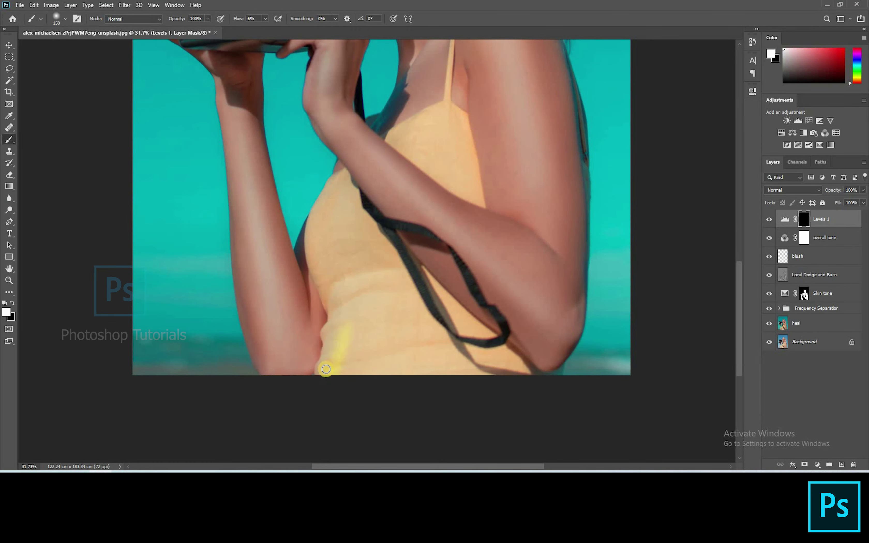
mouse_move(320, 365)
left_mouse_down()
mouse_move(346, 318)
mouse_move(329, 334)
left_mouse_up()
Step: Undo the last dress stroke, raise the brush flow to 100% and paint the dress's lower corner beside the elbow
key("shift+0")
key("bracketleft")
key("ctrl+z")
scroll(306, 385, "up", 8)
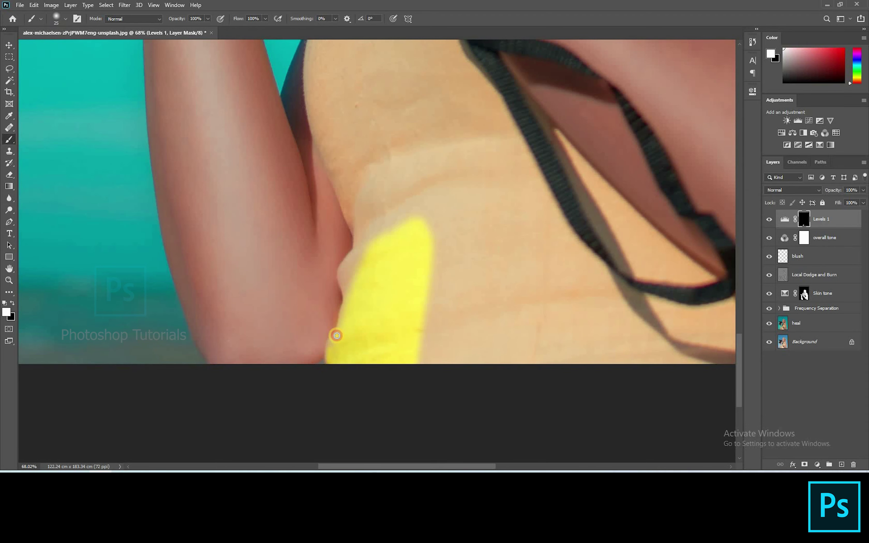
mouse_move(347, 297)
left_mouse_down()
mouse_move(361, 246)
mouse_move(346, 251)
mouse_move(357, 282)
mouse_move(338, 175)
mouse_move(400, 205)
mouse_move(426, 328)
left_mouse_up()
Step: Trace the dress's outer edge up to the forearm and along the camera strap with a white brush of about size 30
left_click_drag(320, 136, 357, 318)
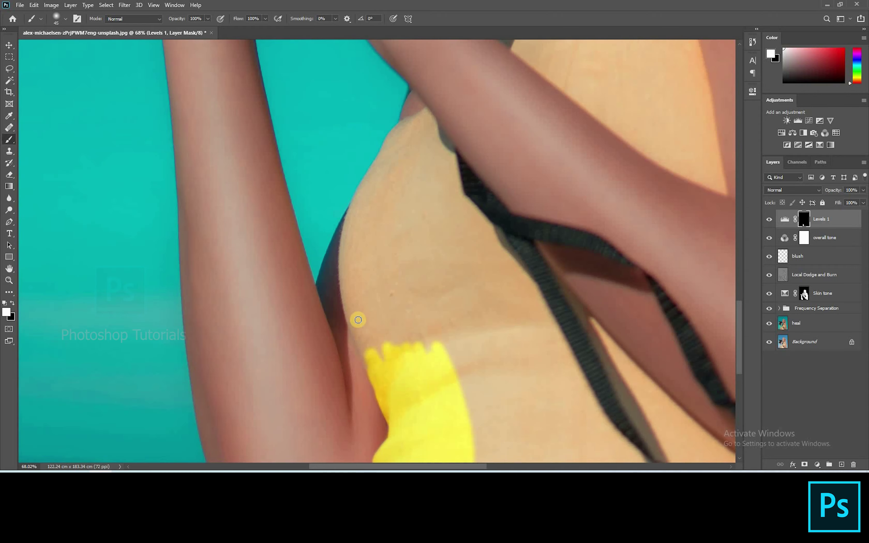
key("bracketright")
mouse_move(373, 361)
left_mouse_down()
mouse_move(346, 285)
mouse_move(349, 210)
mouse_move(405, 122)
mouse_move(424, 110)
mouse_move(447, 136)
left_mouse_up()
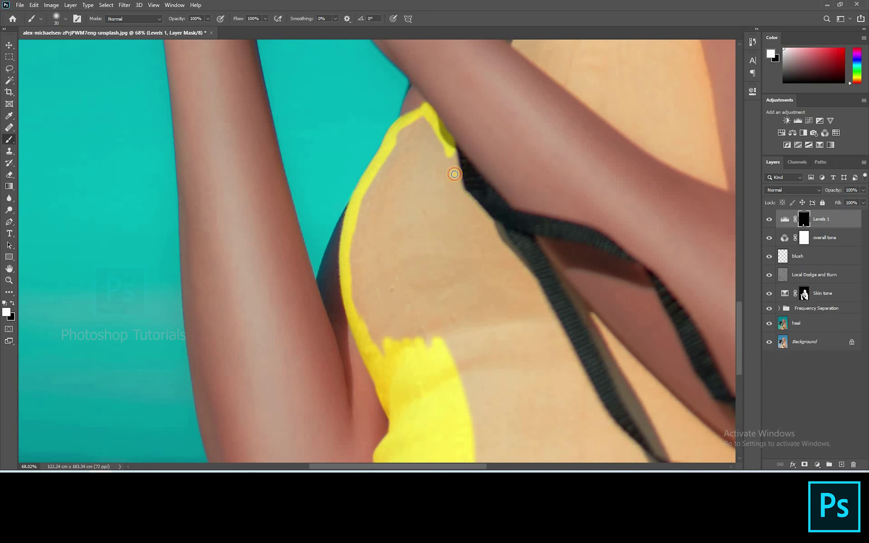
left_click_drag(454, 174, 459, 216)
mouse_move(460, 216)
left_mouse_down()
mouse_move(203, 252)
mouse_move(245, 248)
mouse_move(305, 338)
left_mouse_up()
mouse_move(305, 339)
left_mouse_down()
mouse_move(249, 208)
mouse_move(318, 344)
mouse_move(326, 336)
mouse_move(394, 386)
mouse_move(431, 391)
mouse_move(478, 375)
mouse_move(508, 414)
mouse_move(479, 400)
mouse_move(478, 454)
mouse_move(433, 412)
mouse_move(397, 405)
mouse_move(467, 424)
left_mouse_up()
Step: Enlarge the white brush and fill in the dress area inside the traced outline
key("bracketright")
key("bracketright")
key("bracketright")
key("bracketright")
key("bracketright")
key("bracketright")
scroll(194, 228, "down", 1)
key("bracketright")
key("bracketright")
key("bracketright")
mouse_move(194, 229)
left_mouse_down()
mouse_move(192, 289)
mouse_move(236, 405)
mouse_move(264, 396)
mouse_move(328, 443)
mouse_move(358, 404)
mouse_move(408, 401)
mouse_move(352, 361)
mouse_move(308, 274)
mouse_move(257, 248)
mouse_move(278, 230)
mouse_move(302, 267)
mouse_move(305, 328)
left_mouse_up()
scroll(301, 328, "down", 1)
Step: Paint the remaining dress body below the forearm and along the camera strap white in the Levels 1 mask
scroll(212, 191, "up", 2)
key("bracketleft")
key("bracketleft")
mouse_move(191, 323)
left_mouse_down()
mouse_move(285, 326)
mouse_move(311, 266)
mouse_move(196, 281)
mouse_move(194, 254)
mouse_move(236, 172)
mouse_move(267, 190)
mouse_move(237, 201)
left_mouse_up()
key("bracketleft")
scroll(224, 233, "down", 3)
scroll(323, 245, "up", 6)
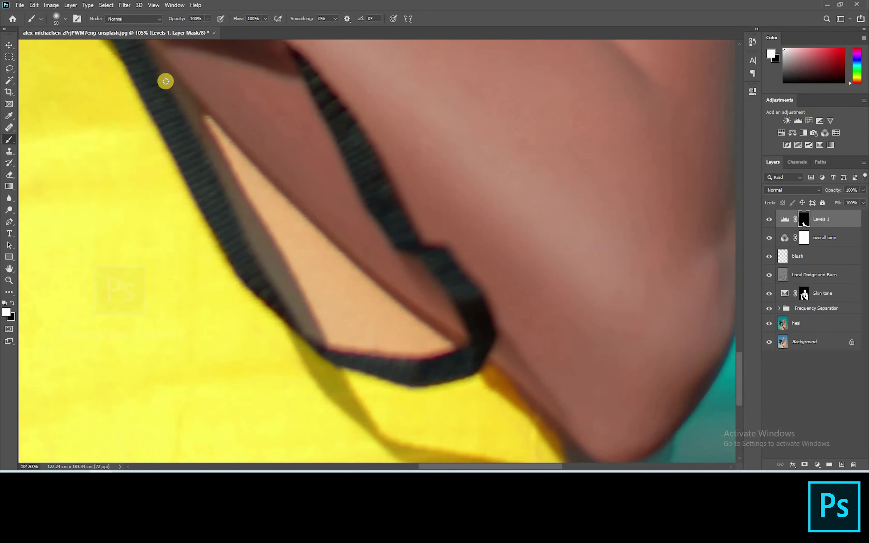
Step: Paint the narrow dress section enclosed by the camera strap loop, using a small brush in the tight corner and a larger one inside
key("bracketleft")
key("bracketleft")
key("bracketleft")
key("bracketleft")
key("bracketleft")
key("bracketleft")
key("bracketleft")
key("bracketleft")
mouse_move(165, 81)
left_mouse_down()
mouse_move(186, 107)
mouse_move(173, 76)
mouse_move(235, 194)
mouse_move(167, 66)
left_mouse_up()
key("bracketright")
key("bracketright")
key("bracketright")
key("bracketright")
left_click_drag(243, 205, 179, 104)
mouse_move(180, 104)
left_mouse_down()
mouse_move(226, 181)
mouse_move(271, 161)
mouse_move(248, 219)
mouse_move(285, 224)
mouse_move(283, 241)
mouse_move(294, 189)
mouse_move(371, 237)
left_mouse_up()
key("bracketright")
key("bracketright")
Step: Trace the upper dress piece along the forearm and up its side edge with the white brush
left_click_drag(323, 224, 450, 403)
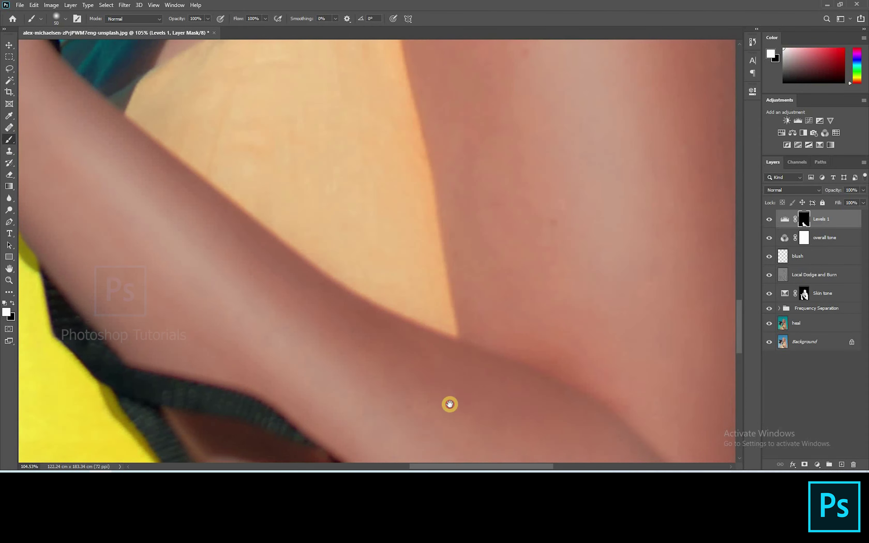
key("bracketleft")
key("bracketleft")
key("bracketleft")
key("bracketleft")
key("bracketleft")
mouse_move(262, 287)
left_mouse_down()
mouse_move(436, 190)
mouse_move(272, 297)
mouse_move(325, 331)
left_mouse_up()
key("bracketright")
key("bracketright")
key("bracketright")
key("bracketright")
key("bracketright")
mouse_move(327, 327)
left_mouse_down()
mouse_move(162, 203)
mouse_move(323, 333)
mouse_move(421, 380)
mouse_move(364, 93)
left_mouse_up()
left_click_drag(370, 169, 390, 347)
Step: Trace the dress's top neckline edge to the base of the shoulder strap with a smaller white brush
key("bracketleft")
key("bracketleft")
key("bracketleft")
left_click_drag(323, 232, 390, 290)
left_click_drag(162, 325, 309, 244)
Step: Fill in the upper dress area inside the traced outline with a size 50 white brush
key("bracketright")
key("bracketright")
key("bracketright")
key("bracketright")
key("bracketright")
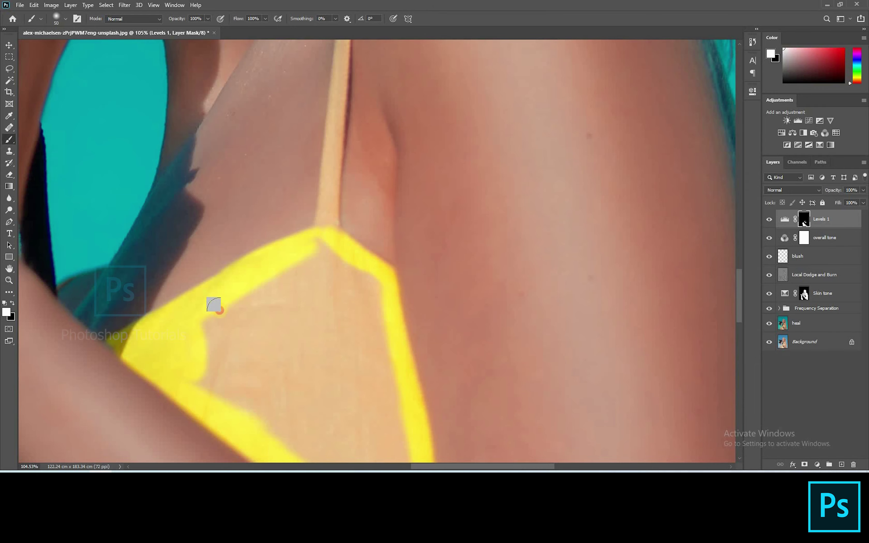
mouse_move(216, 310)
left_mouse_down()
mouse_move(224, 395)
mouse_move(220, 264)
left_mouse_up()
left_click_drag(258, 151, 192, 210)
mouse_move(246, 305)
left_mouse_down()
mouse_move(357, 395)
mouse_move(323, 174)
mouse_move(318, 292)
mouse_move(341, 301)
left_mouse_up()
Step: Paint the thin shoulder strap up to the shoulder, reducing the white brush to about size 20 as it narrows
left_click_drag(298, 101, 313, 280)
mouse_move(308, 202)
left_mouse_down()
mouse_move(299, 277)
mouse_move(300, 126)
left_mouse_up()
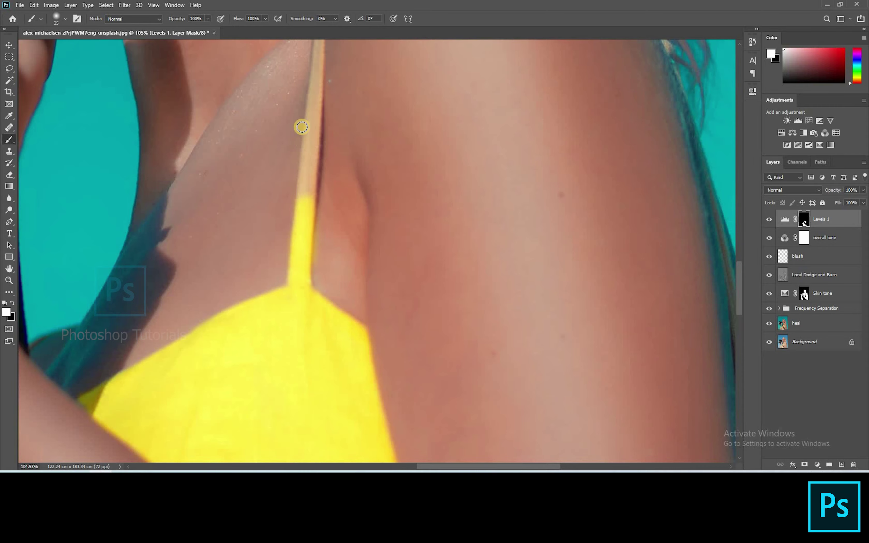
scroll(301, 126, "up", 5)
key("bracketleft")
key("bracketleft")
key("bracketleft")
key("bracketleft")
key("bracketleft")
key("bracketleft")
key("bracketleft")
key("bracketleft")
key("bracketright")
key("bracketright")
key("bracketright")
mouse_move(320, 144)
left_mouse_down()
mouse_move(310, 206)
mouse_move(318, 212)
mouse_move(317, 86)
left_mouse_up()
mouse_move(315, 179)
left_mouse_down()
mouse_move(315, 130)
mouse_move(301, 236)
left_mouse_up()
Step: Set the Levels 1 layer's blend mode to Color and its opacity to 74%
key("ctrl+0")
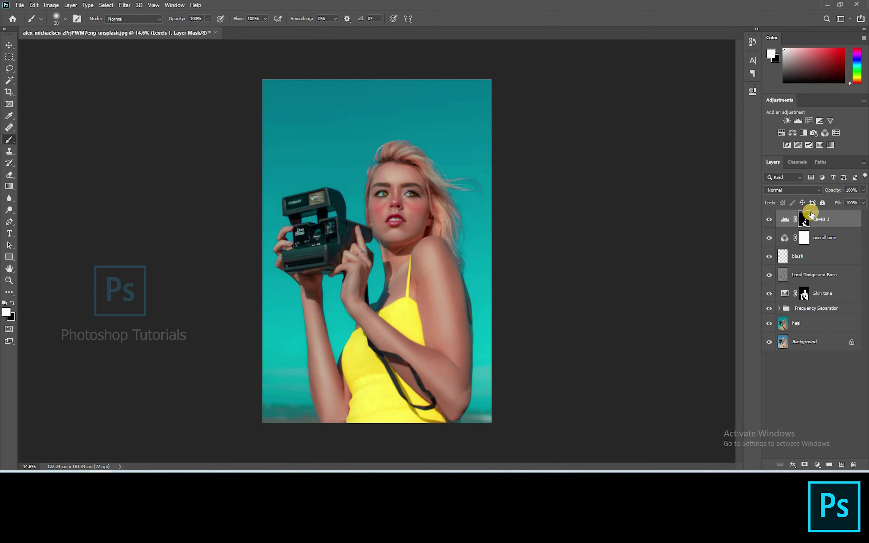
left_click(799, 189)
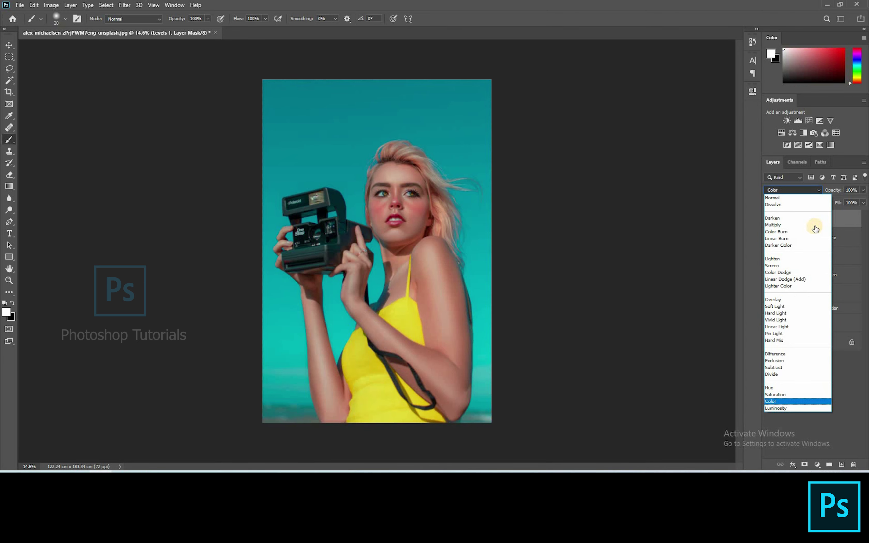
left_click(798, 401)
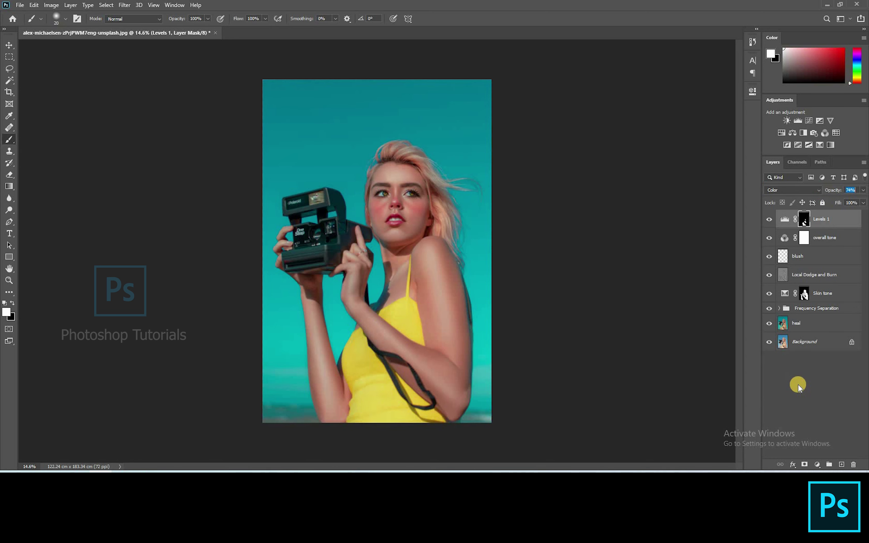
left_click(797, 385)
Step: Rename the Levels layer "dress n eye" and add a new layer named "hair color" above it, with red as the foreground color
key("ctrl+shift+alt+n")
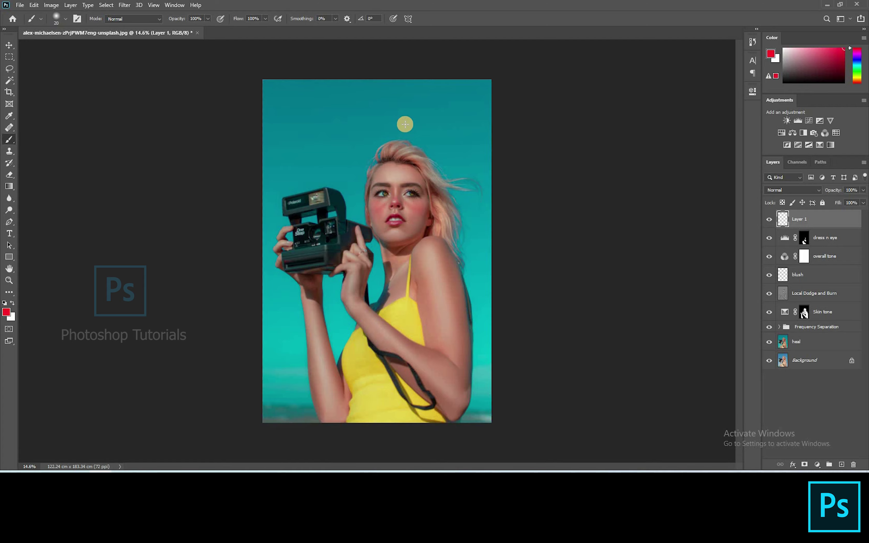
scroll(405, 125, "up", 5)
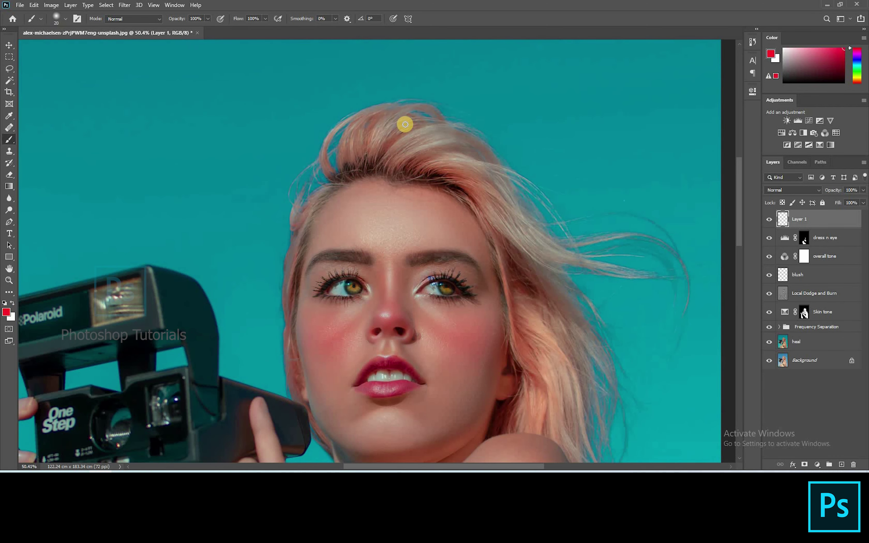
scroll(405, 125, "up", 3)
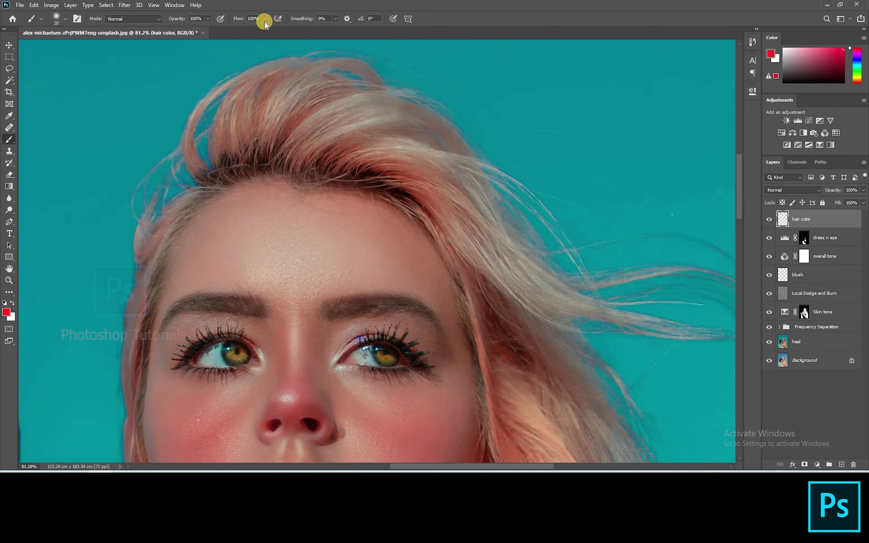
Step: Paint the front hair roots with a red brush at 3% flow and set the hair color layer's blend mode to Soft Light
left_click(265, 18)
left_click(225, 34)
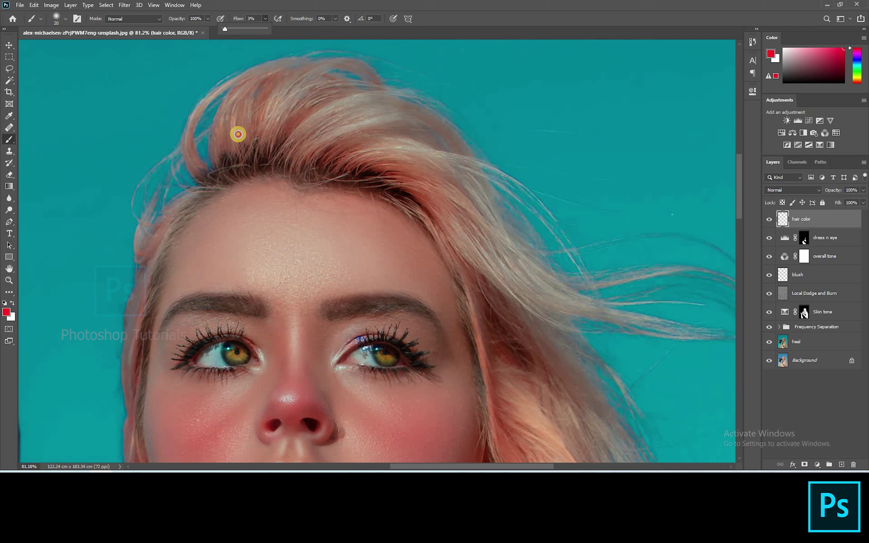
left_click(234, 156)
mouse_move(231, 151)
left_mouse_down()
mouse_move(240, 89)
mouse_move(239, 160)
mouse_move(251, 134)
mouse_move(248, 155)
mouse_move(285, 150)
mouse_move(277, 133)
left_mouse_up()
left_click(792, 190)
left_click(775, 289)
Step: Tint the swept-up hair and the hair framing the forehead red, starting with a size 30 brush
left_click_drag(414, 142, 366, 142)
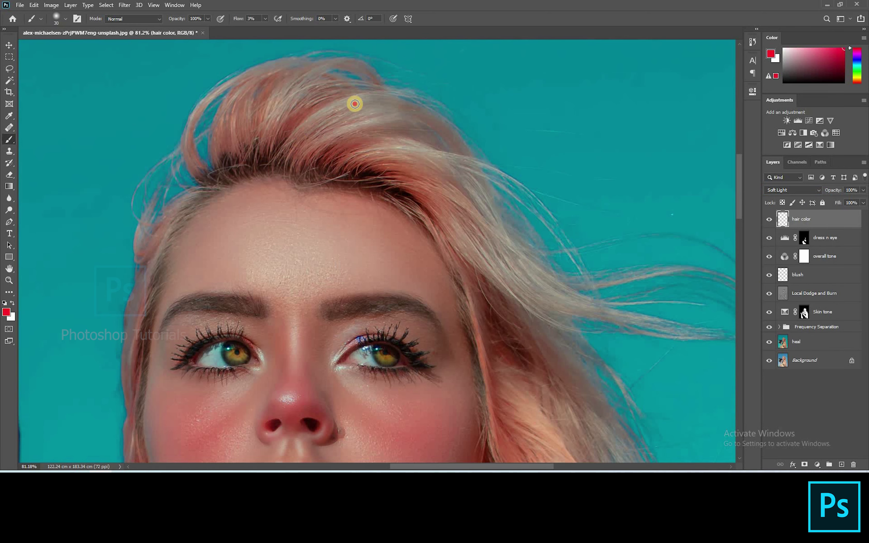
left_click_drag(214, 207, 303, 125)
left_click_drag(200, 200, 299, 173)
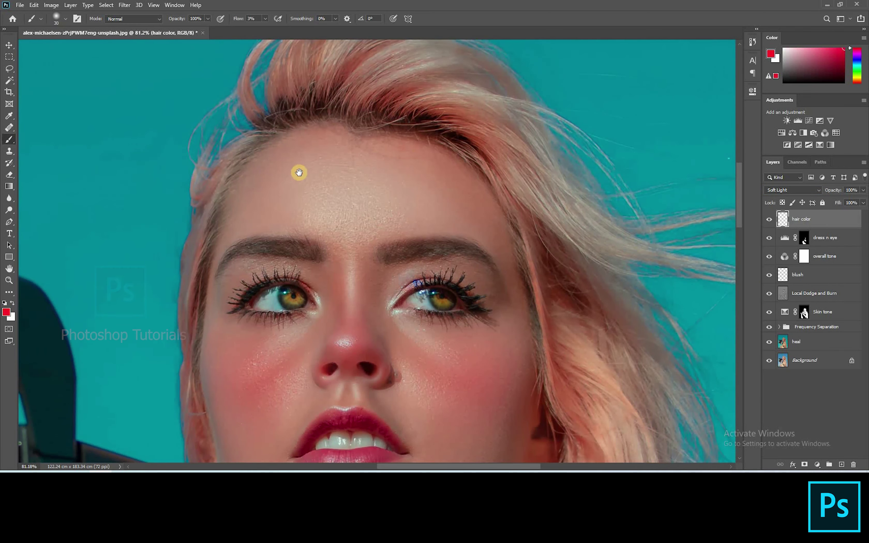
left_click_drag(478, 91, 369, 97)
key("]")
key("]")
left_click_drag(373, 133, 415, 178)
left_click_drag(450, 268, 320, 151)
left_click_drag(339, 311, 303, 183)
Step: Enlarge the brush to size 70 and tint the long hair beside the cheek and above the shoulder red
key("]")
key("]")
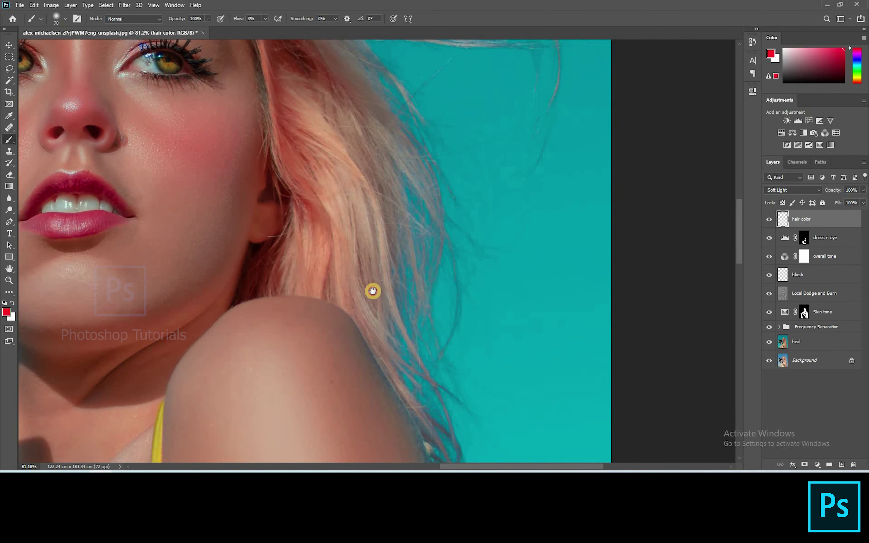
left_click_drag(315, 141, 333, 260)
mouse_move(339, 118)
left_mouse_down()
mouse_move(396, 168)
mouse_move(426, 175)
left_mouse_up()
key("[")
key("[")
key("[")
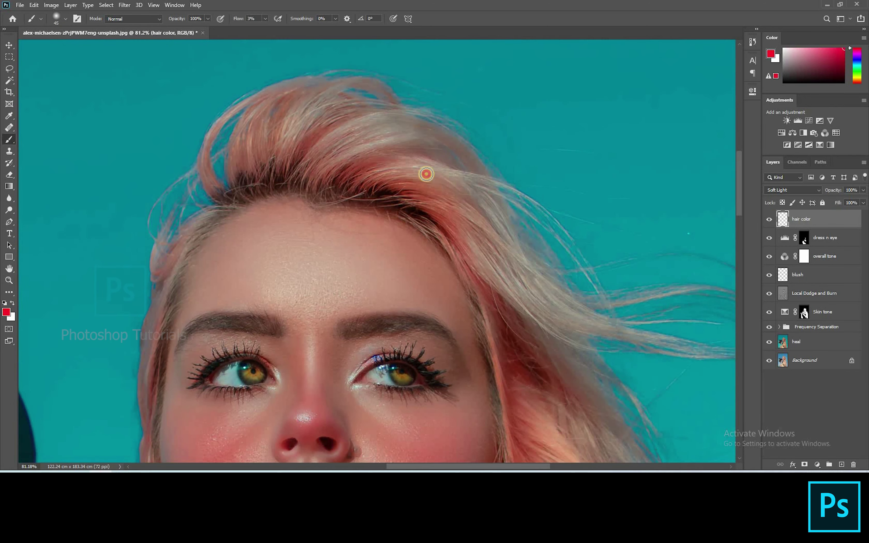
Step: Deepen the red tint on the crown and windblown side hair with a size 70 brush
key("bracketright")
key("bracketright")
scroll(356, 178, "down", 2)
scroll(356, 178, "right", 3)
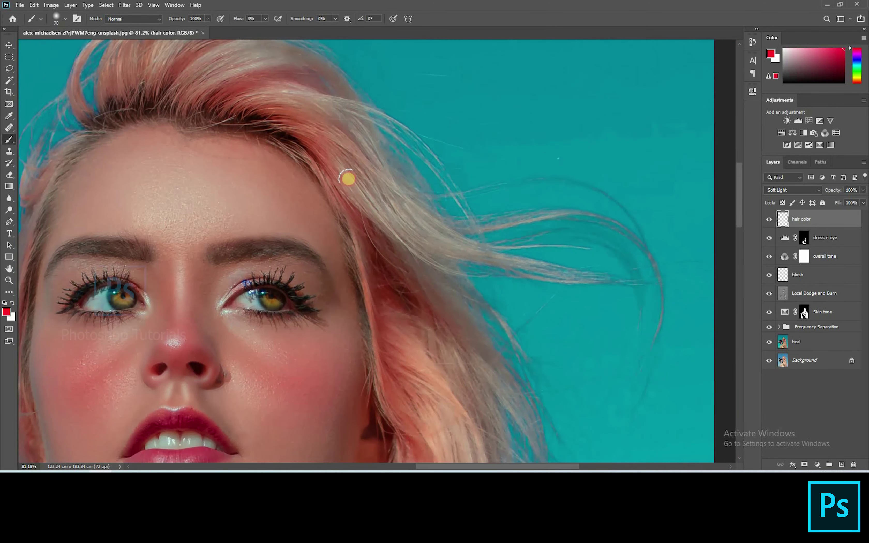
scroll(493, 260, "down", 8)
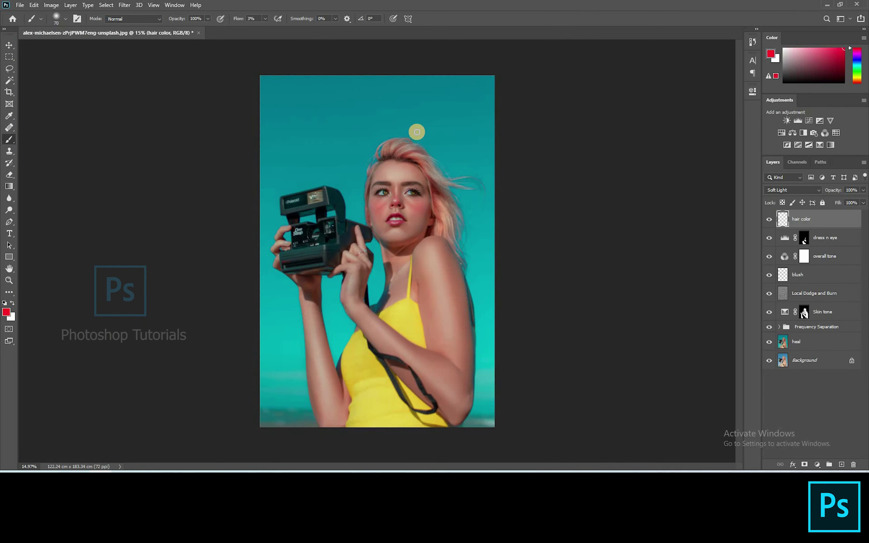
Step: Touch up the red tint on the top of the hair with a smaller brush of about size 35
scroll(417, 143, "up", 6)
key("bracketleft")
key("bracketleft")
key("bracketleft")
key("bracketleft")
key("bracketleft")
key("bracketleft")
left_click_drag(374, 113, 374, 114)
key("bracketright")
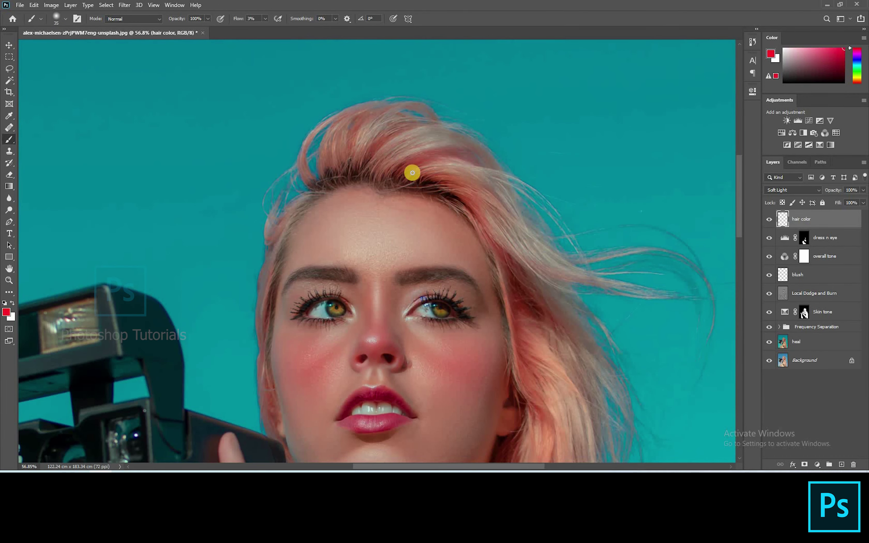
scroll(411, 175, "down", 5, "alt")
scroll(342, 126, "up", 5, "alt")
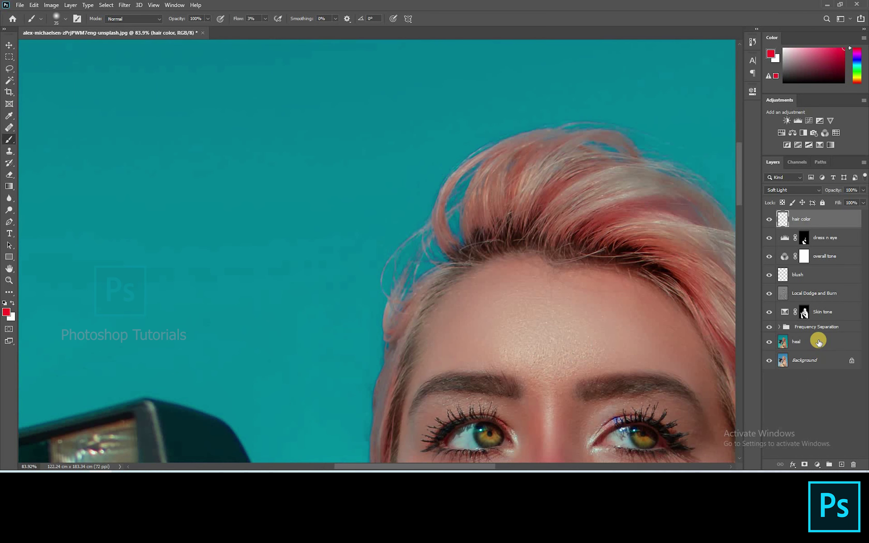
Step: Create a merged copy of the Frequency Separation group directly above the group
left_click(815, 341)
scroll(494, 293, "up", 1, "alt")
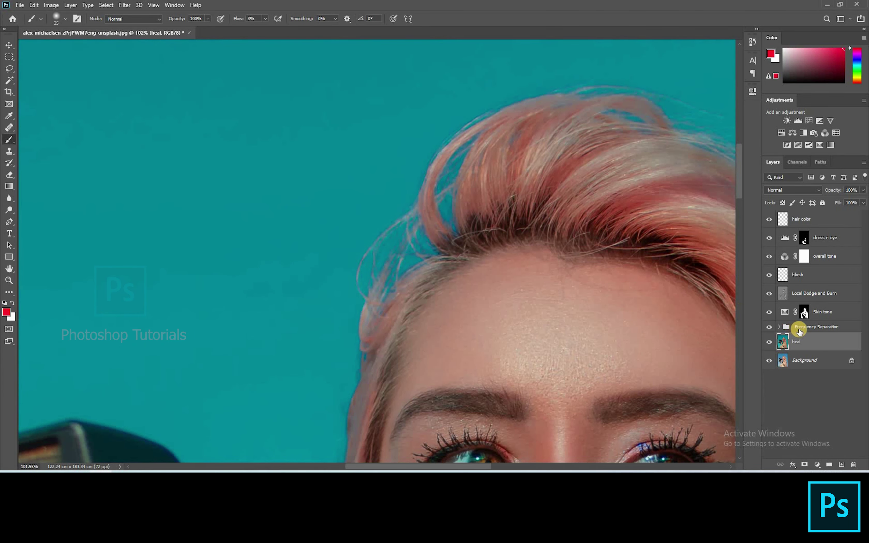
left_click(774, 330)
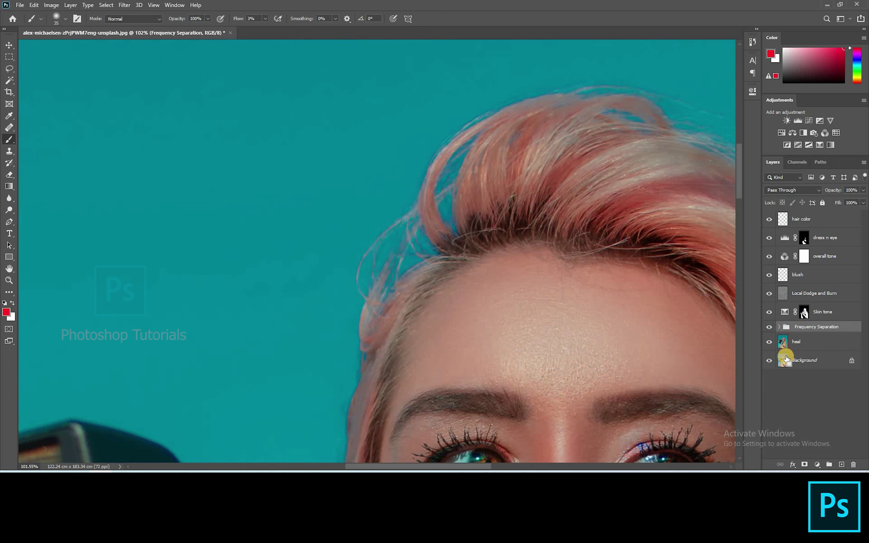
key("ctrl+alt+e")
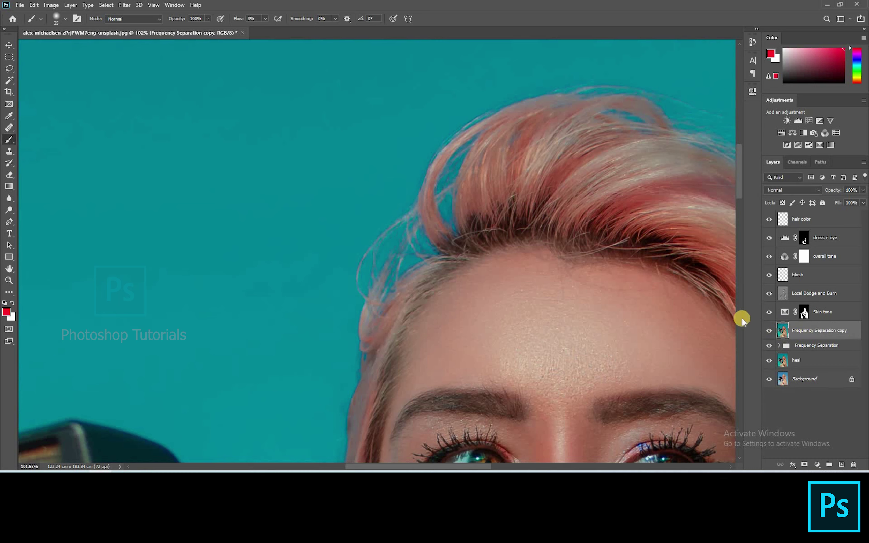
Step: Sample the teal sky beside the hair, set the brush flow to 92%, and paint over the stray strands with a size 6 brush
key("s")
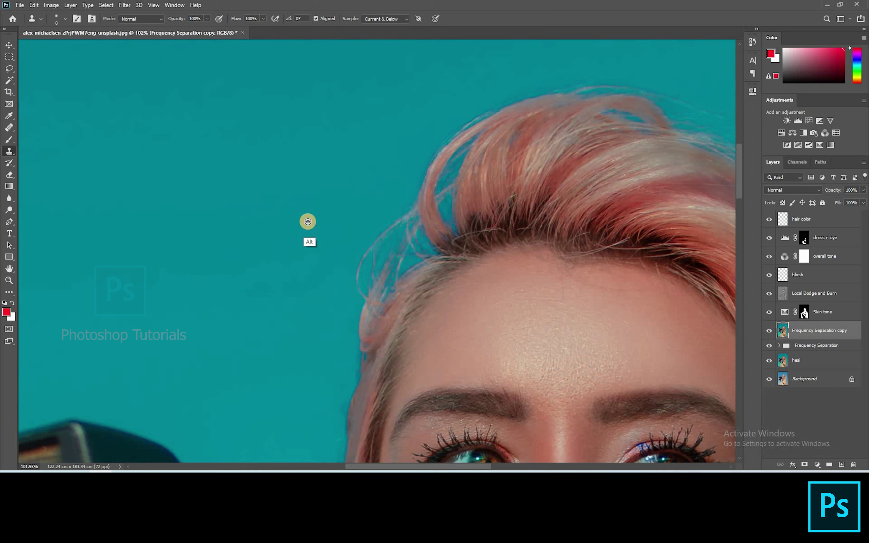
key("b")
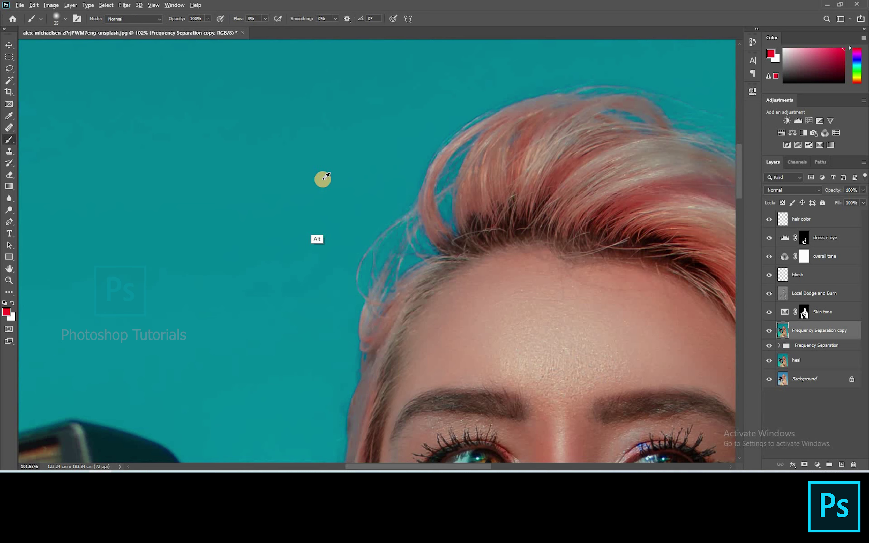
left_click(322, 179, "alt")
left_click(265, 19)
left_click(301, 31)
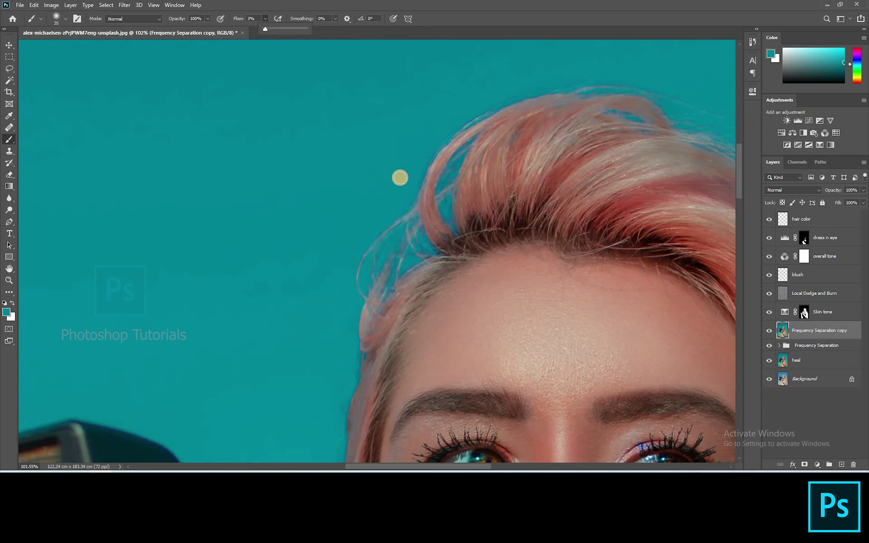
key("[")
left_click(409, 218)
key("bracketleft")
key("bracketleft")
key("bracketleft")
key("bracketleft")
key("bracketleft")
key("bracketleft")
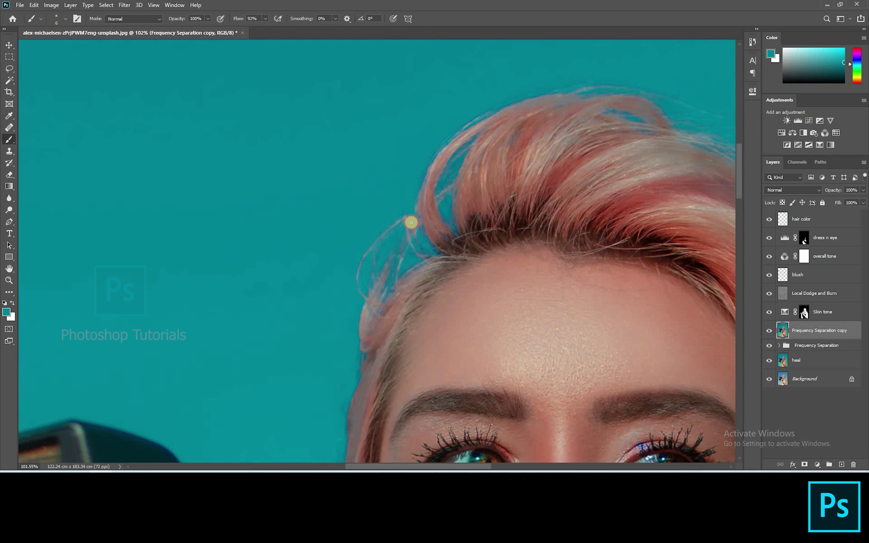
mouse_move(411, 222)
left_mouse_down()
mouse_move(416, 199)
mouse_move(426, 250)
mouse_move(415, 186)
left_mouse_up()
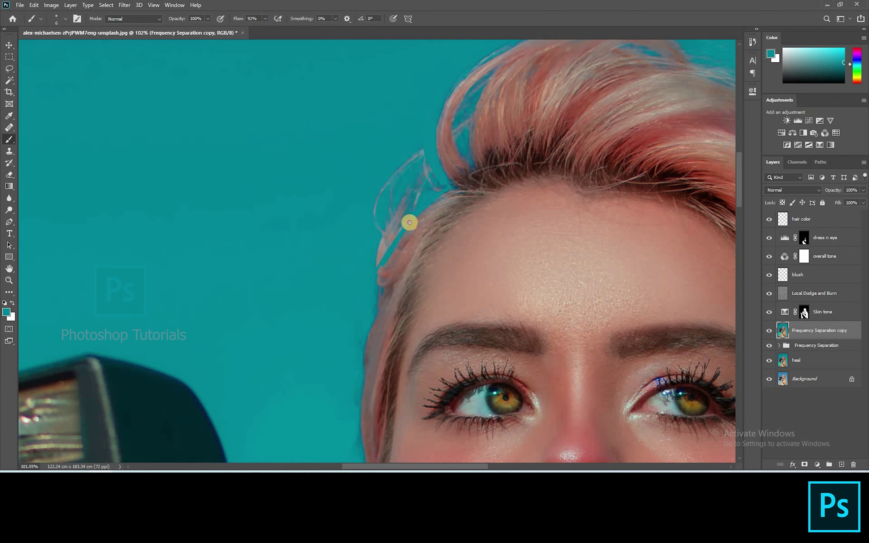
Step: Enlarge the brush to about size 30 and cover the remaining loose strands beside the temple with the sampled teal
key("bracketright")
key("bracketright")
key("bracketright")
key("bracketright")
key("bracketright")
key("bracketright")
key("bracketright")
key("bracketright")
mouse_move(402, 155)
left_mouse_down()
mouse_move(429, 187)
mouse_move(442, 184)
mouse_move(379, 254)
mouse_move(410, 195)
mouse_move(394, 174)
mouse_move(374, 261)
left_mouse_up()
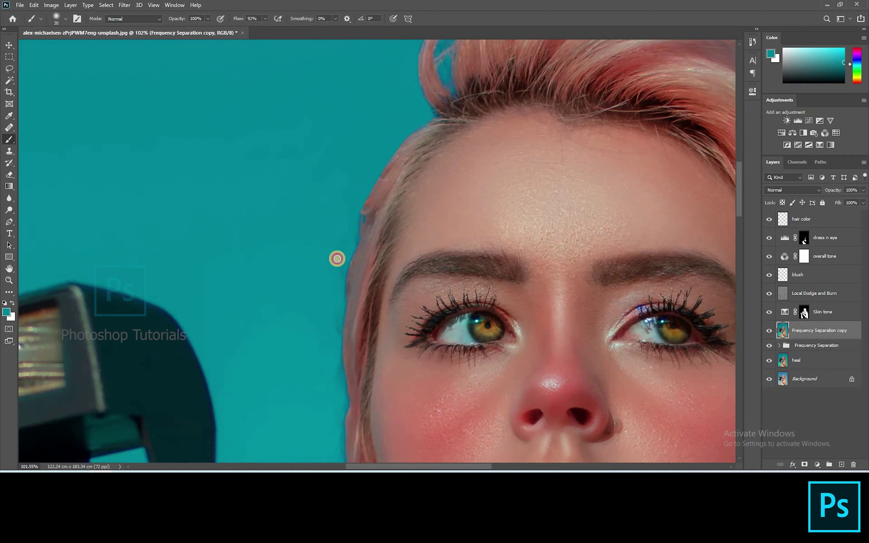
Step: Paint teal over the sky along the hair edge beside the temple, resample the nearby sky and enlarge the brush to size 60
mouse_move(337, 259)
left_mouse_down()
mouse_move(388, 153)
mouse_move(308, 351)
mouse_move(331, 272)
left_mouse_up()
left_click(302, 318, "alt")
key("bracketright")
key("bracketright")
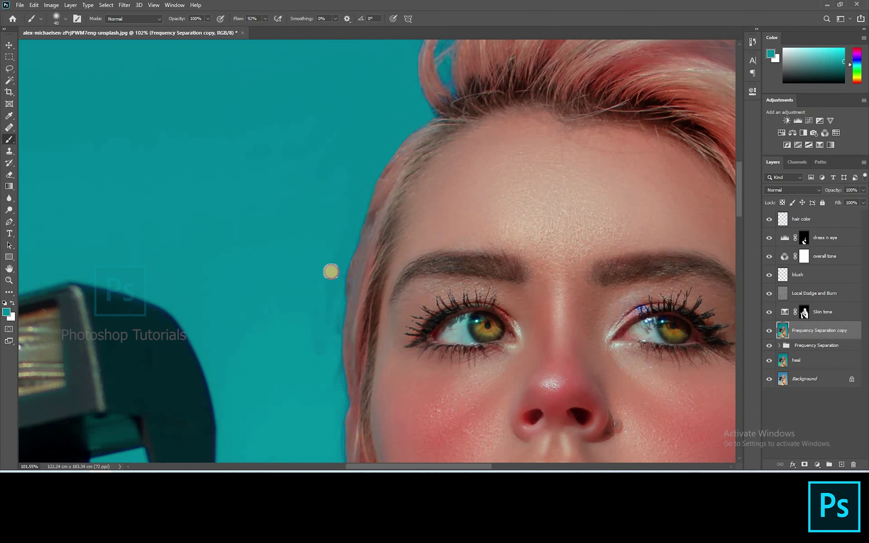
scroll(287, 218, "down", 10)
key("bracketright")
key("bracketright")
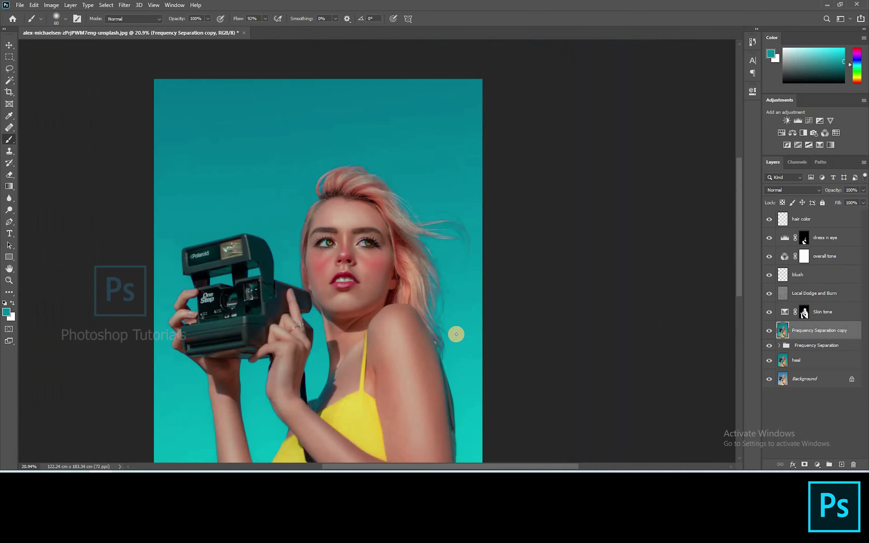
Step: Clone nearby hair over the teal gap at the front of the hair above the forehead, using the Clone Stamp at about size 15
key("bracketleft")
scroll(388, 128, "down", 1)
scroll(621, 175, "up", 2)
scroll(339, 117, "up", 3)
scroll(330, 113, "up", 2)
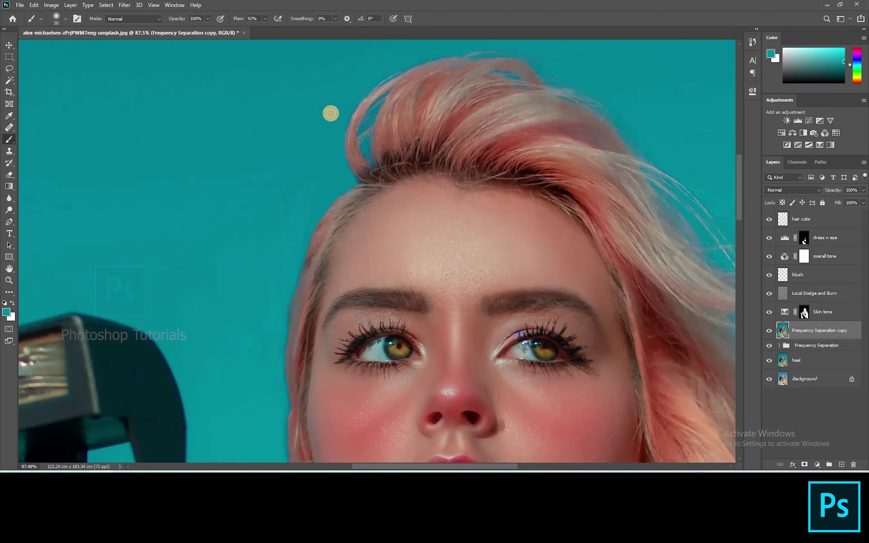
scroll(331, 114, "up", 2)
key("bracketleft")
key("bracketleft")
key("bracketleft")
scroll(347, 172, "up", 2)
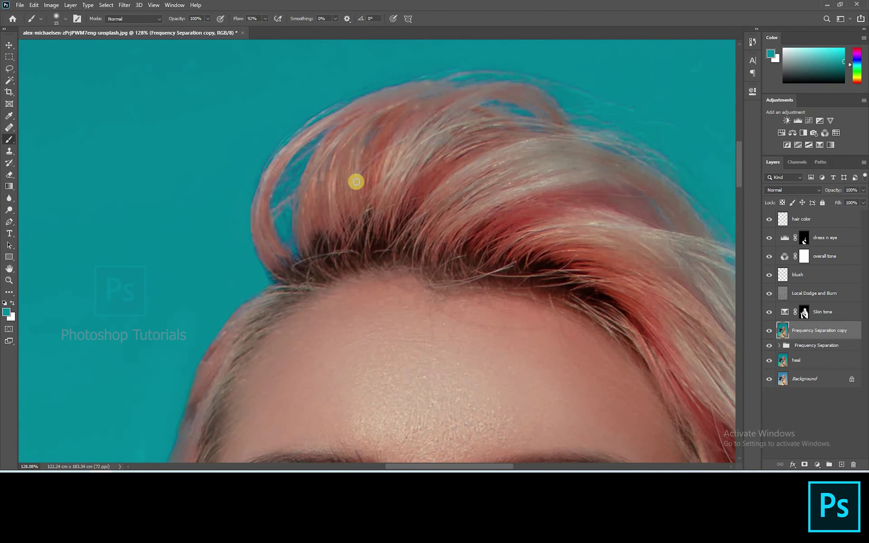
key("s")
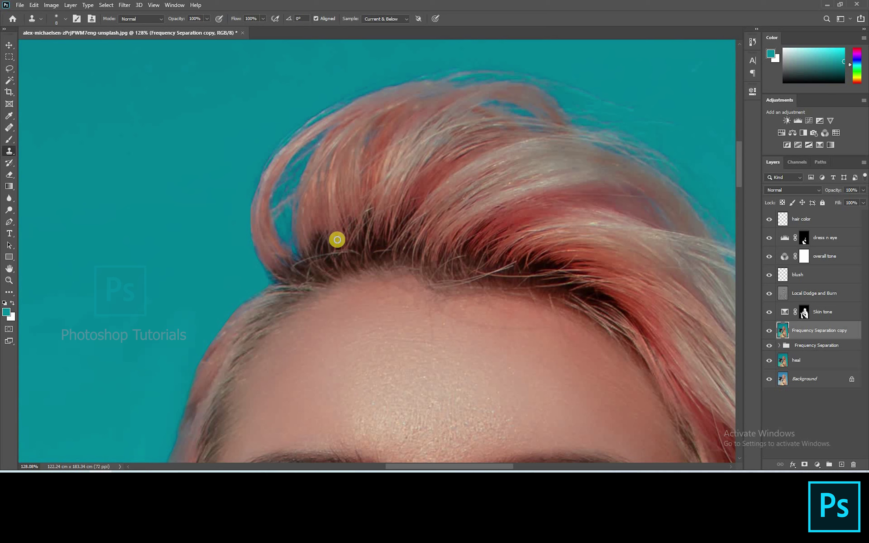
key("bracketright")
left_click(329, 246, "alt")
mouse_move(299, 261)
left_mouse_down()
mouse_move(296, 199)
mouse_move(287, 240)
mouse_move(273, 241)
mouse_move(273, 194)
mouse_move(325, 132)
mouse_move(284, 169)
mouse_move(281, 225)
mouse_move(308, 163)
mouse_move(301, 204)
mouse_move(279, 188)
mouse_move(272, 217)
mouse_move(270, 210)
mouse_move(306, 211)
left_mouse_up()
left_click(265, 209, "alt")
key("ctrl+0")
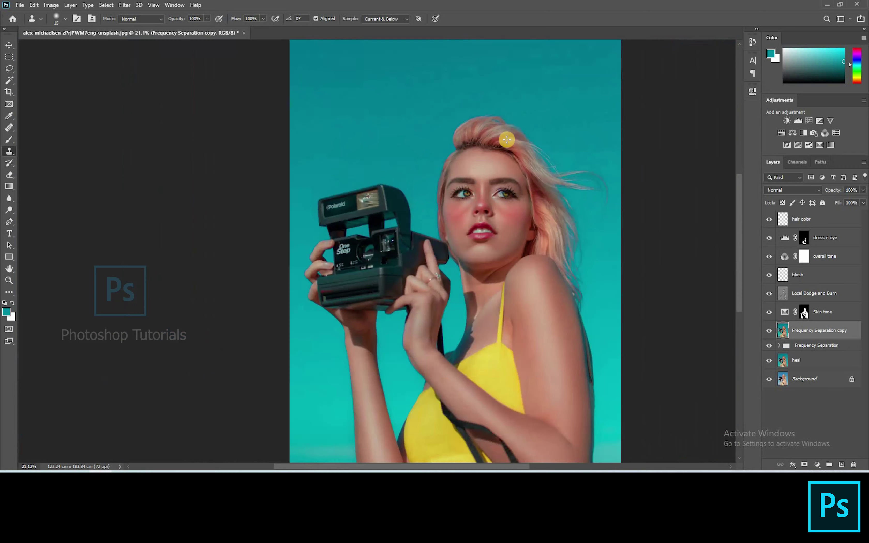
Step: Darken the whole portrait with a Levels adjustment layer above all other layers, adjust its opacity and name it "over all dark"
left_click(796, 411)
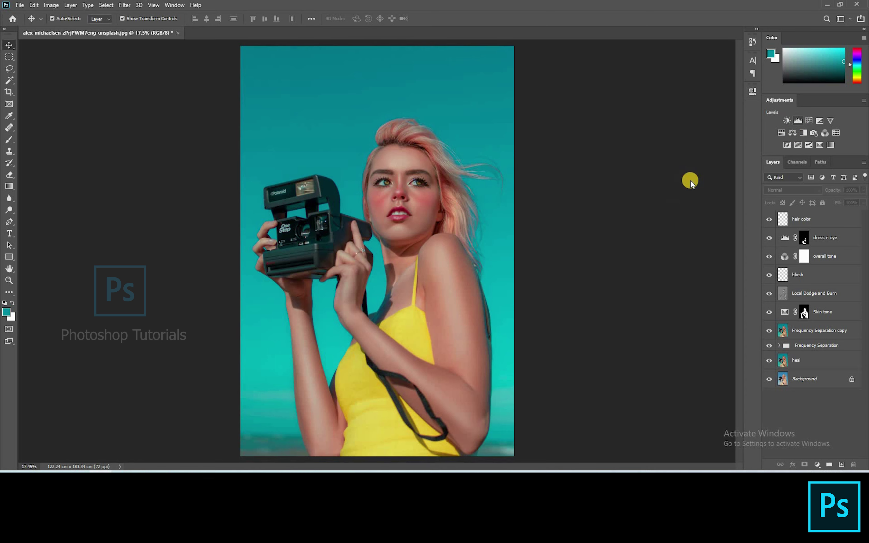
left_click(797, 121)
left_click_drag(702, 185, 688, 186)
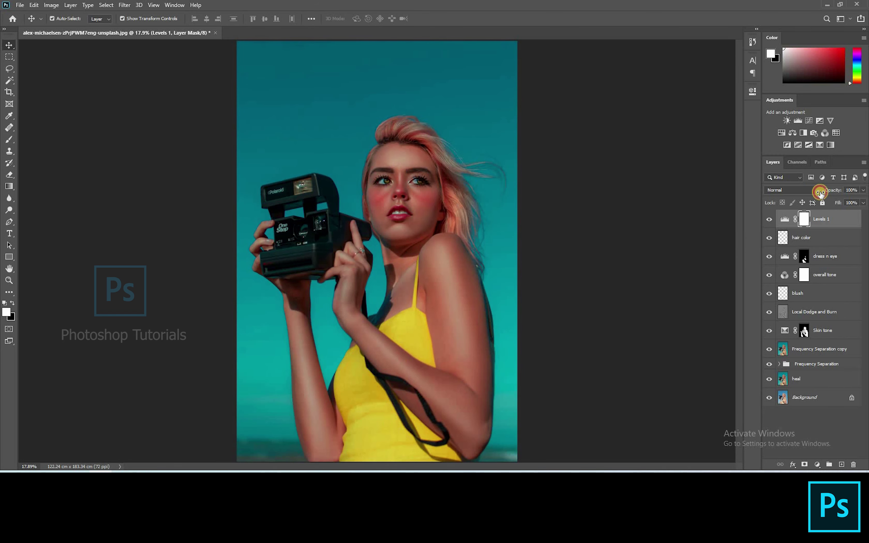
left_click_drag(816, 194, 821, 192)
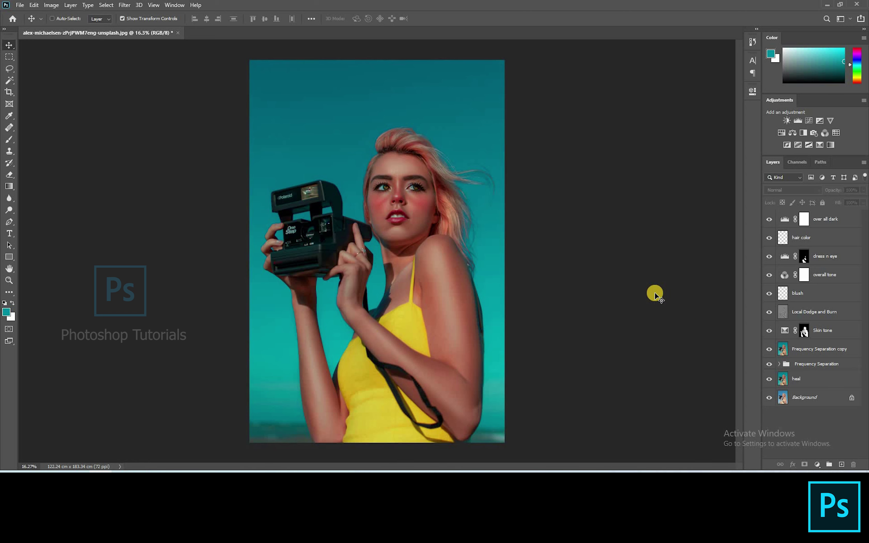
Step: Stamp all visible layers into a new top layer and, in its Camera Raw filter, set Highlights +2, Blacks -4, Texture +8 and Clarity +8
key("ctrl+shift+alt+e")
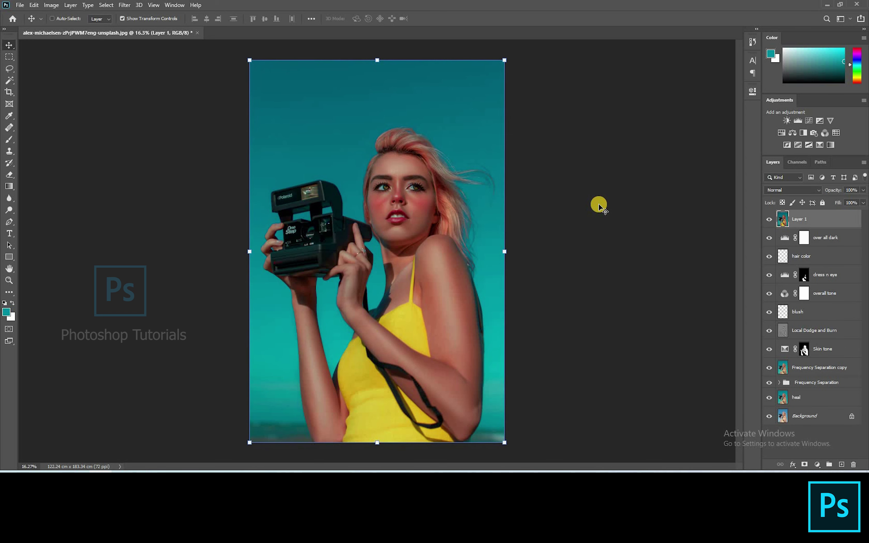
key("ctrl+shift+a")
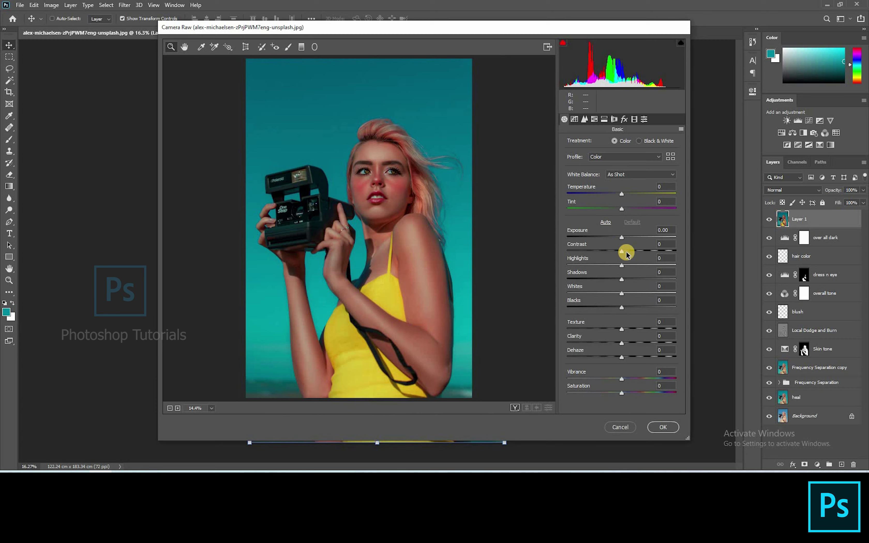
left_click(619, 280)
left_click_drag(622, 310, 620, 310)
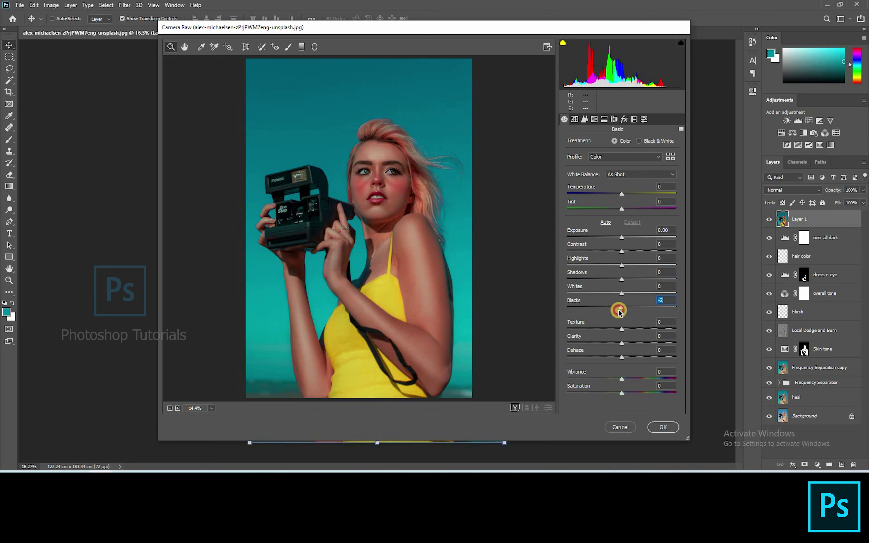
left_click(626, 328)
left_click(625, 343)
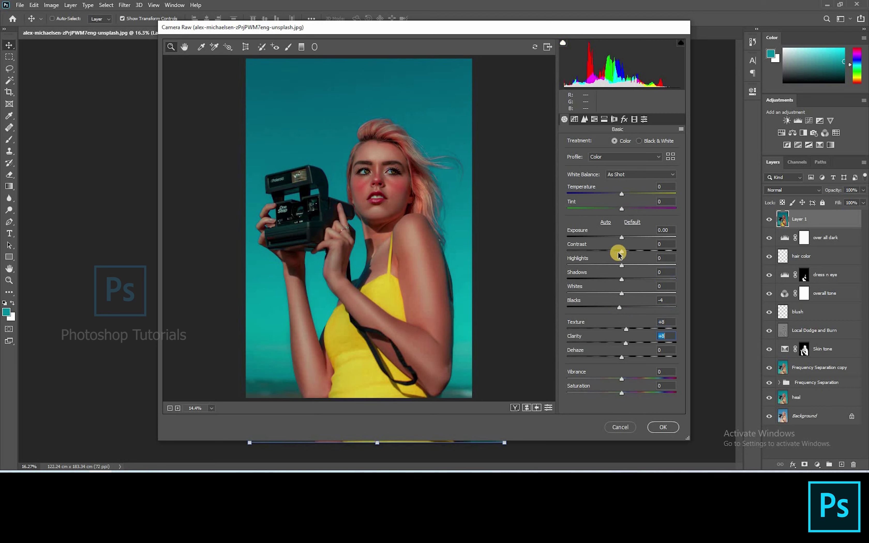
left_click(610, 265)
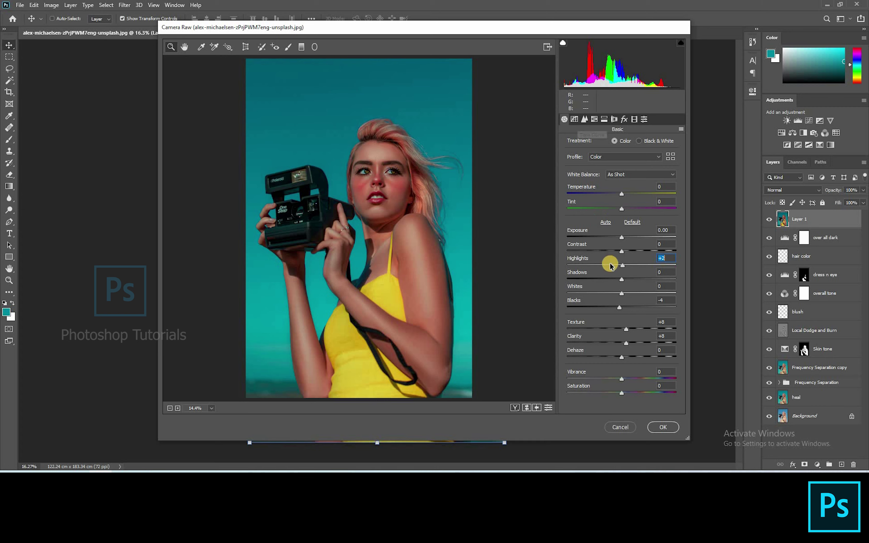
Step: Shape the parametric tone curve with Highlights +7, Lights +9, Darks -6 and lowered Shadows
key("ctrl+alt+2")
left_click(627, 304)
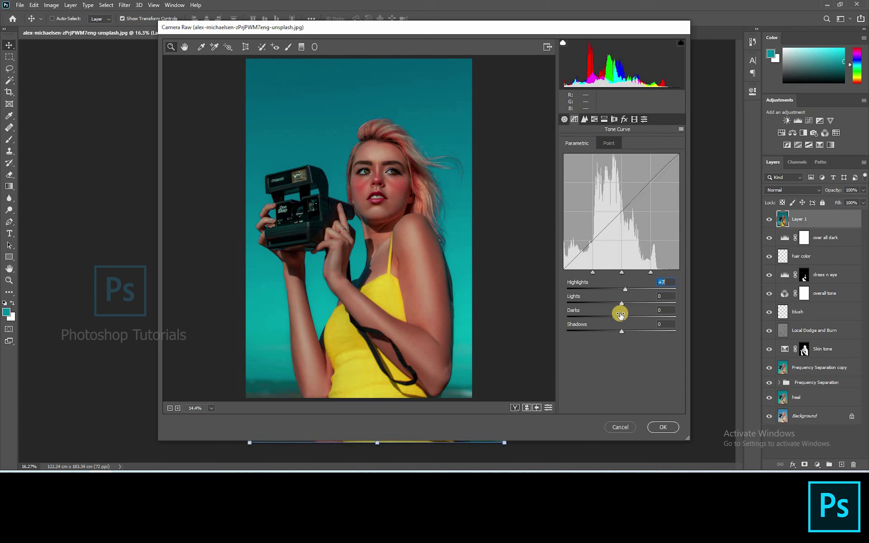
left_click(618, 316)
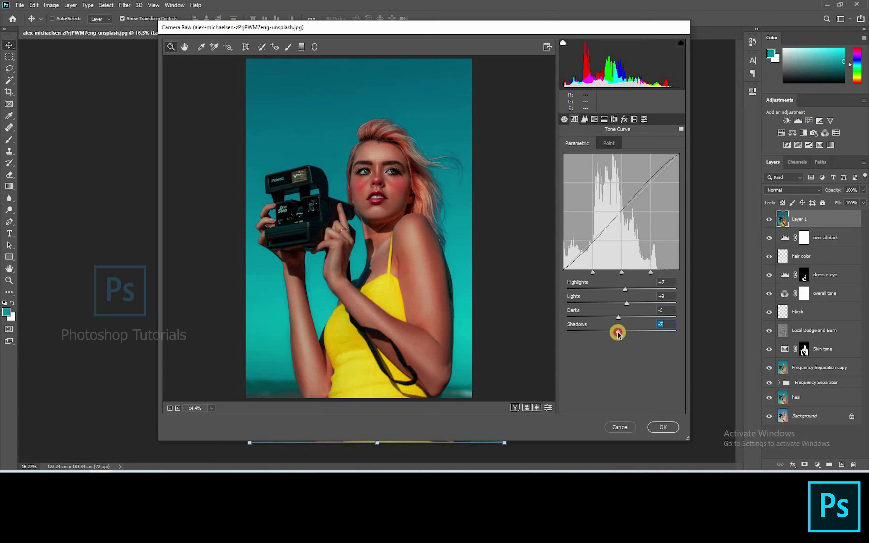
left_click(615, 335)
Step: Split-tone the image with highlights at hue 180 and saturation 15, and shadows at hue 56 and saturation 17
left_click(604, 119)
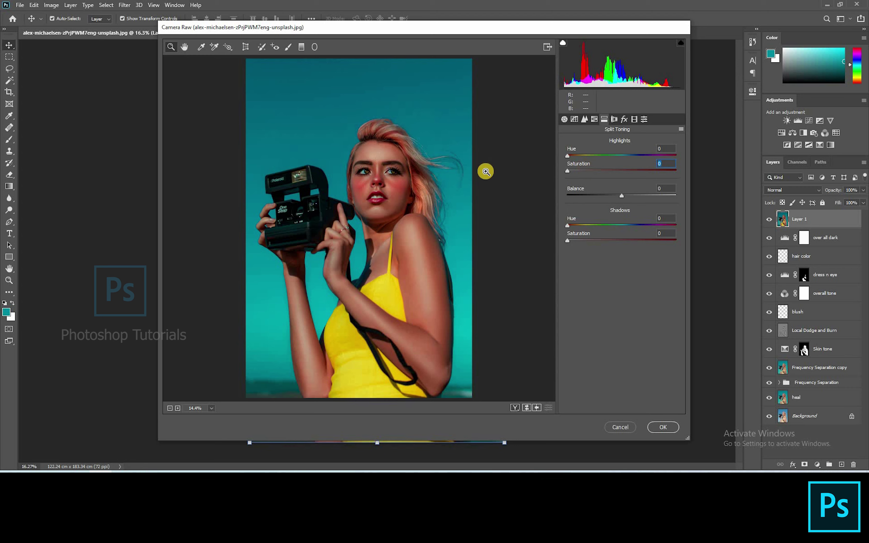
left_click(584, 162)
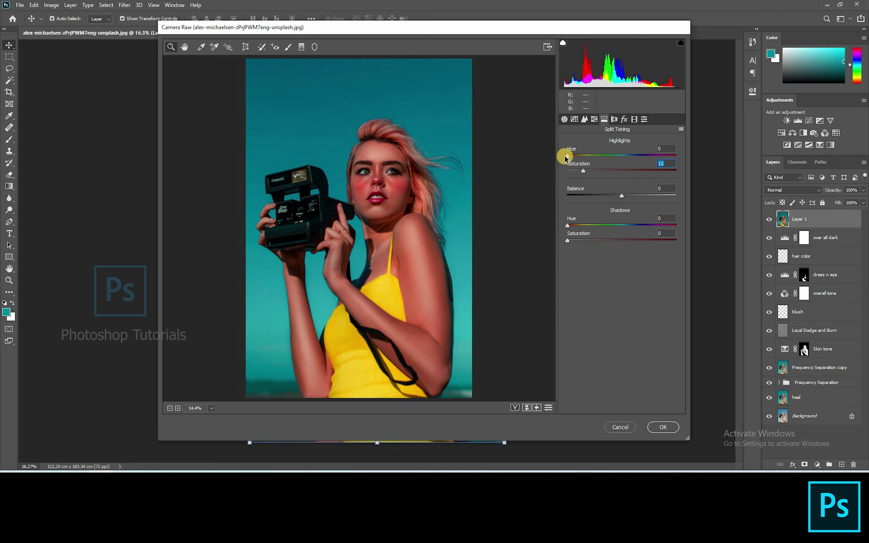
left_click_drag(565, 156, 589, 157)
left_click(576, 237)
mouse_move(568, 226)
left_mouse_down()
mouse_move(644, 223)
mouse_move(584, 232)
left_mouse_up()
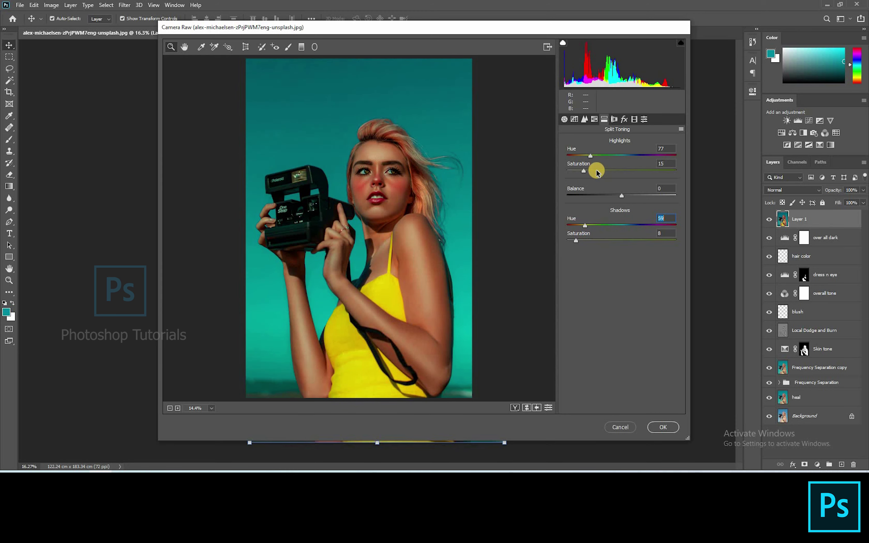
left_click_drag(590, 155, 627, 162)
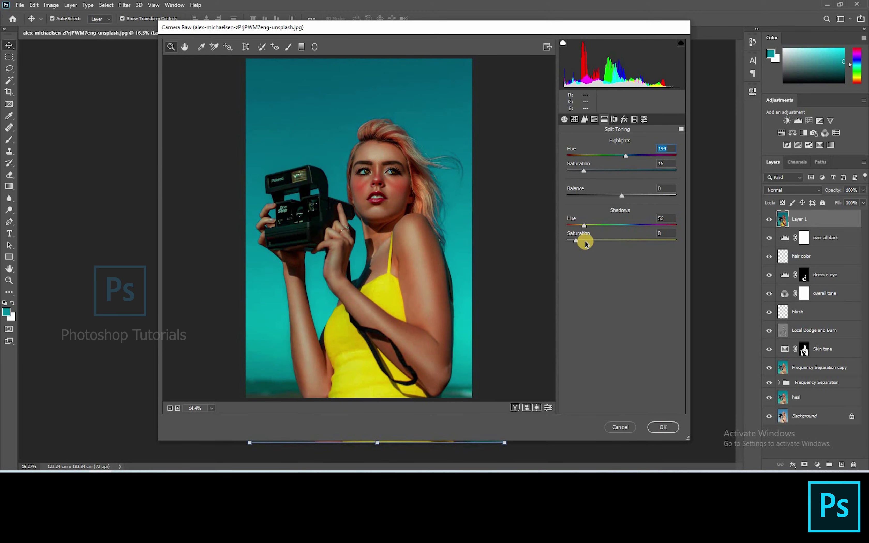
left_click_drag(587, 240, 586, 240)
left_click_drag(625, 155, 583, 171)
left_click(599, 171)
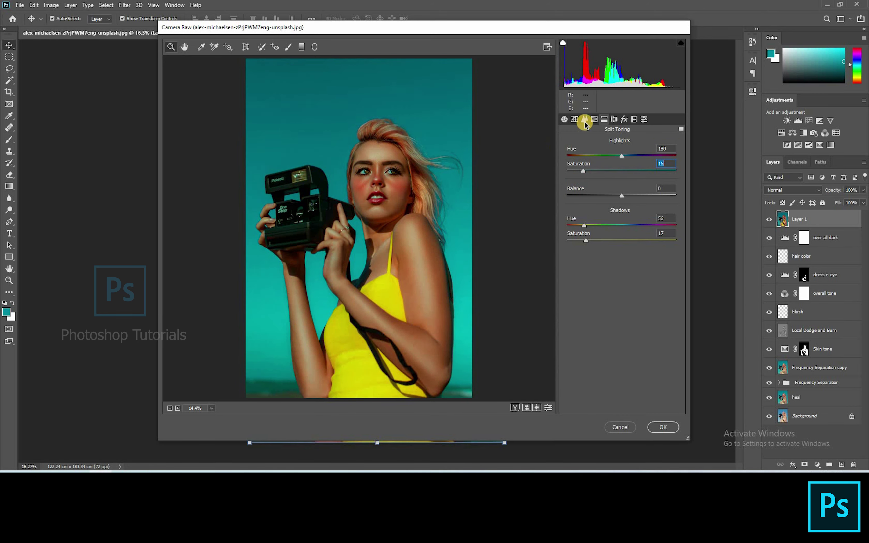
Step: Draw a tall radial filter ellipse around the woman, move it to frame her and darken the surroundings, and apply the Camera Raw edits
left_click(571, 121)
left_click(565, 120)
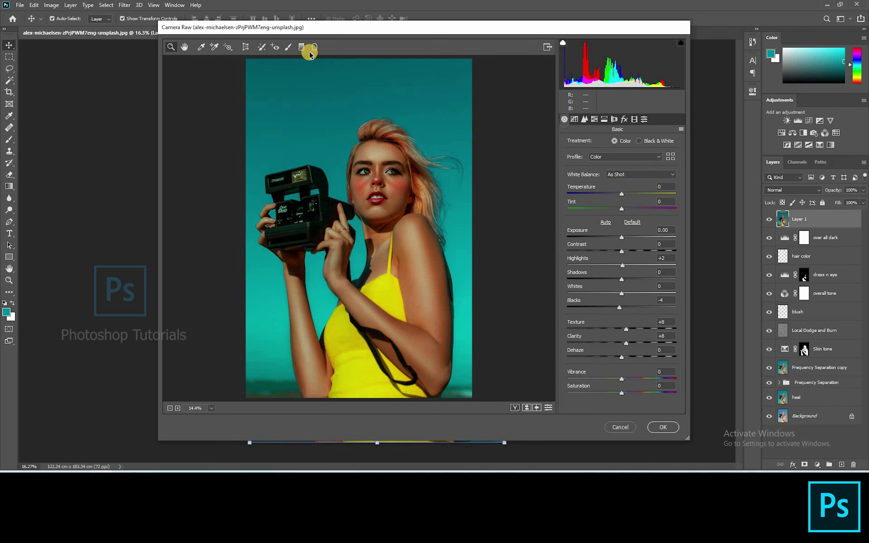
key("j")
left_click_drag(380, 230, 507, 399)
left_click_drag(446, 273, 445, 276)
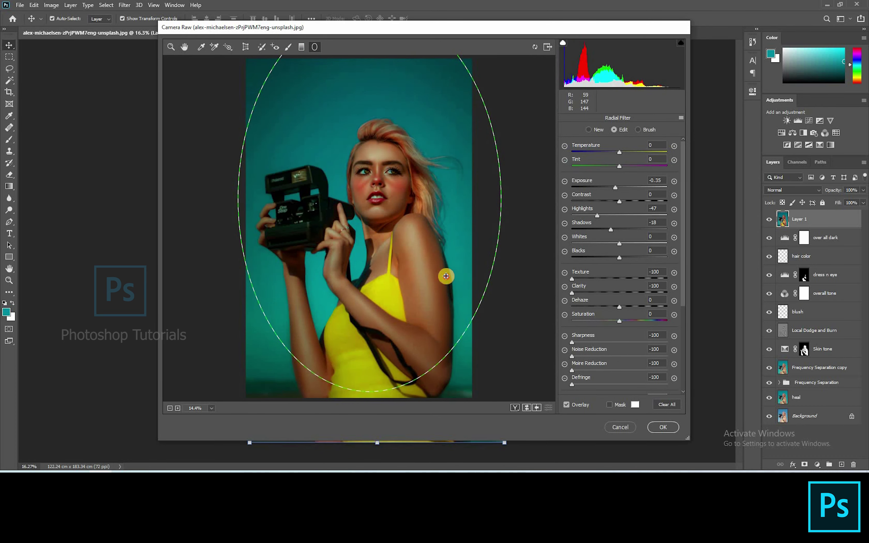
left_click_drag(461, 342, 457, 339)
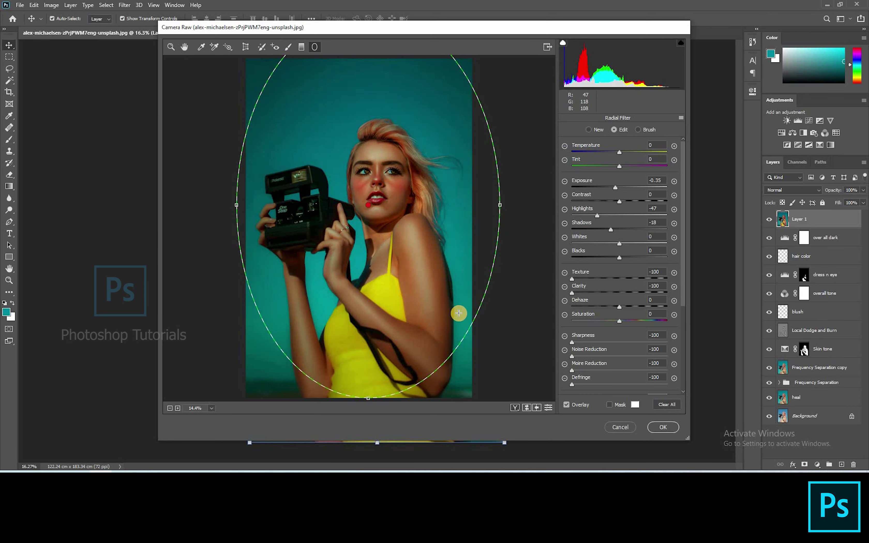
left_click(485, 289)
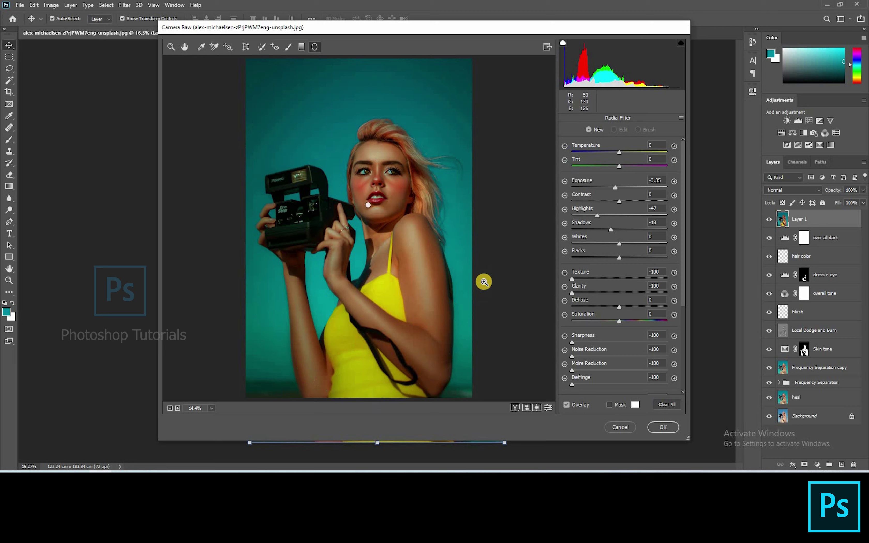
left_click(675, 426)
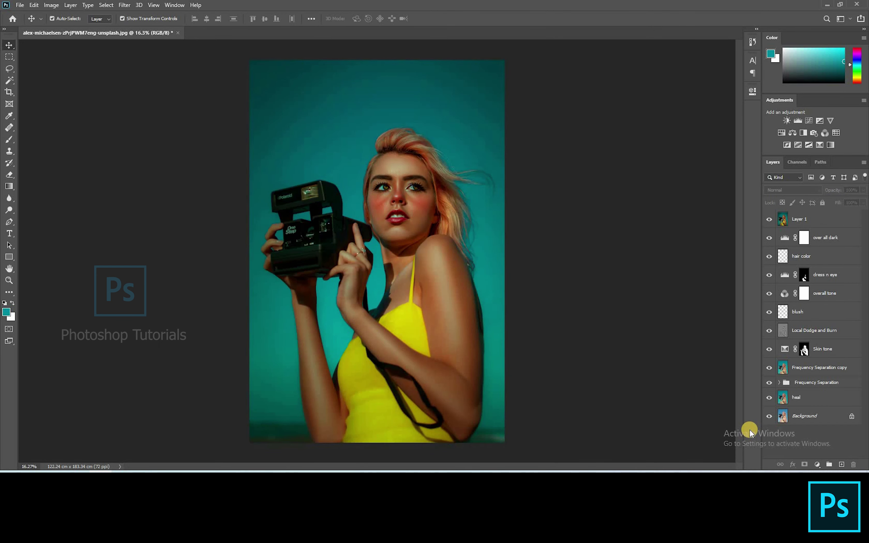
key("ctrl")
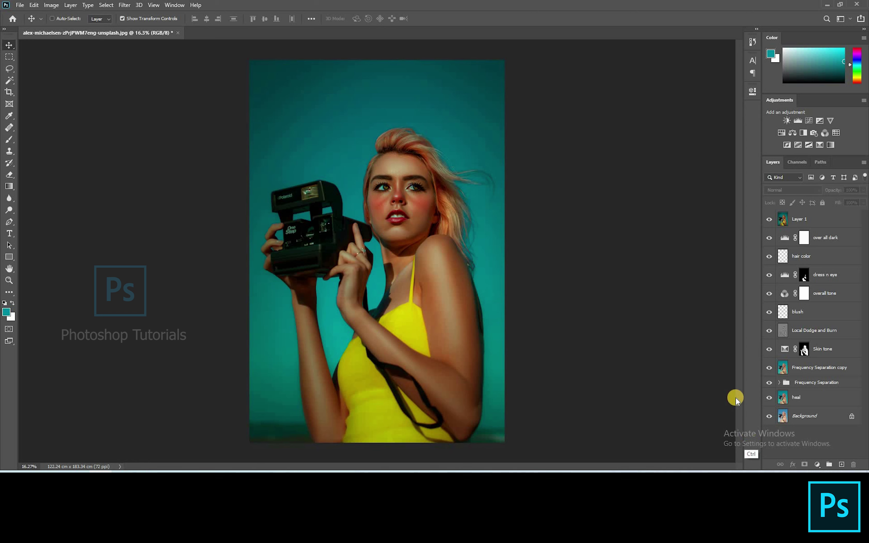